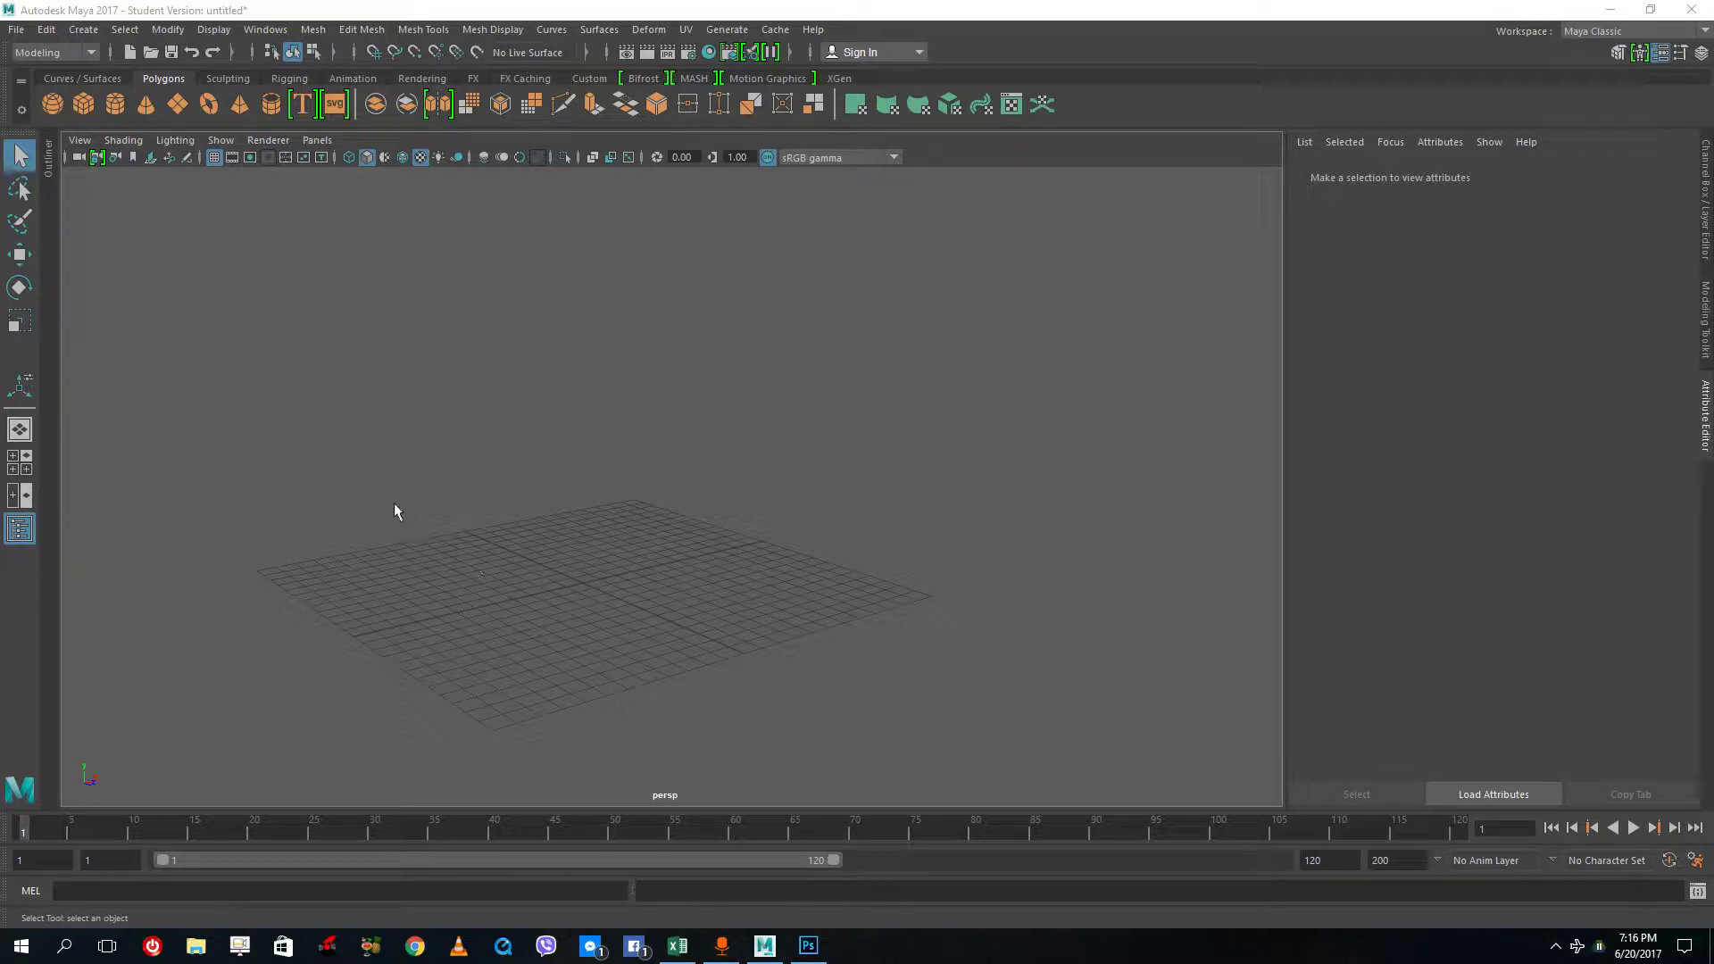
Focus the Maya window, view the Rendering shelf, then return to the Polygons shelf.
left_click(683, 547)
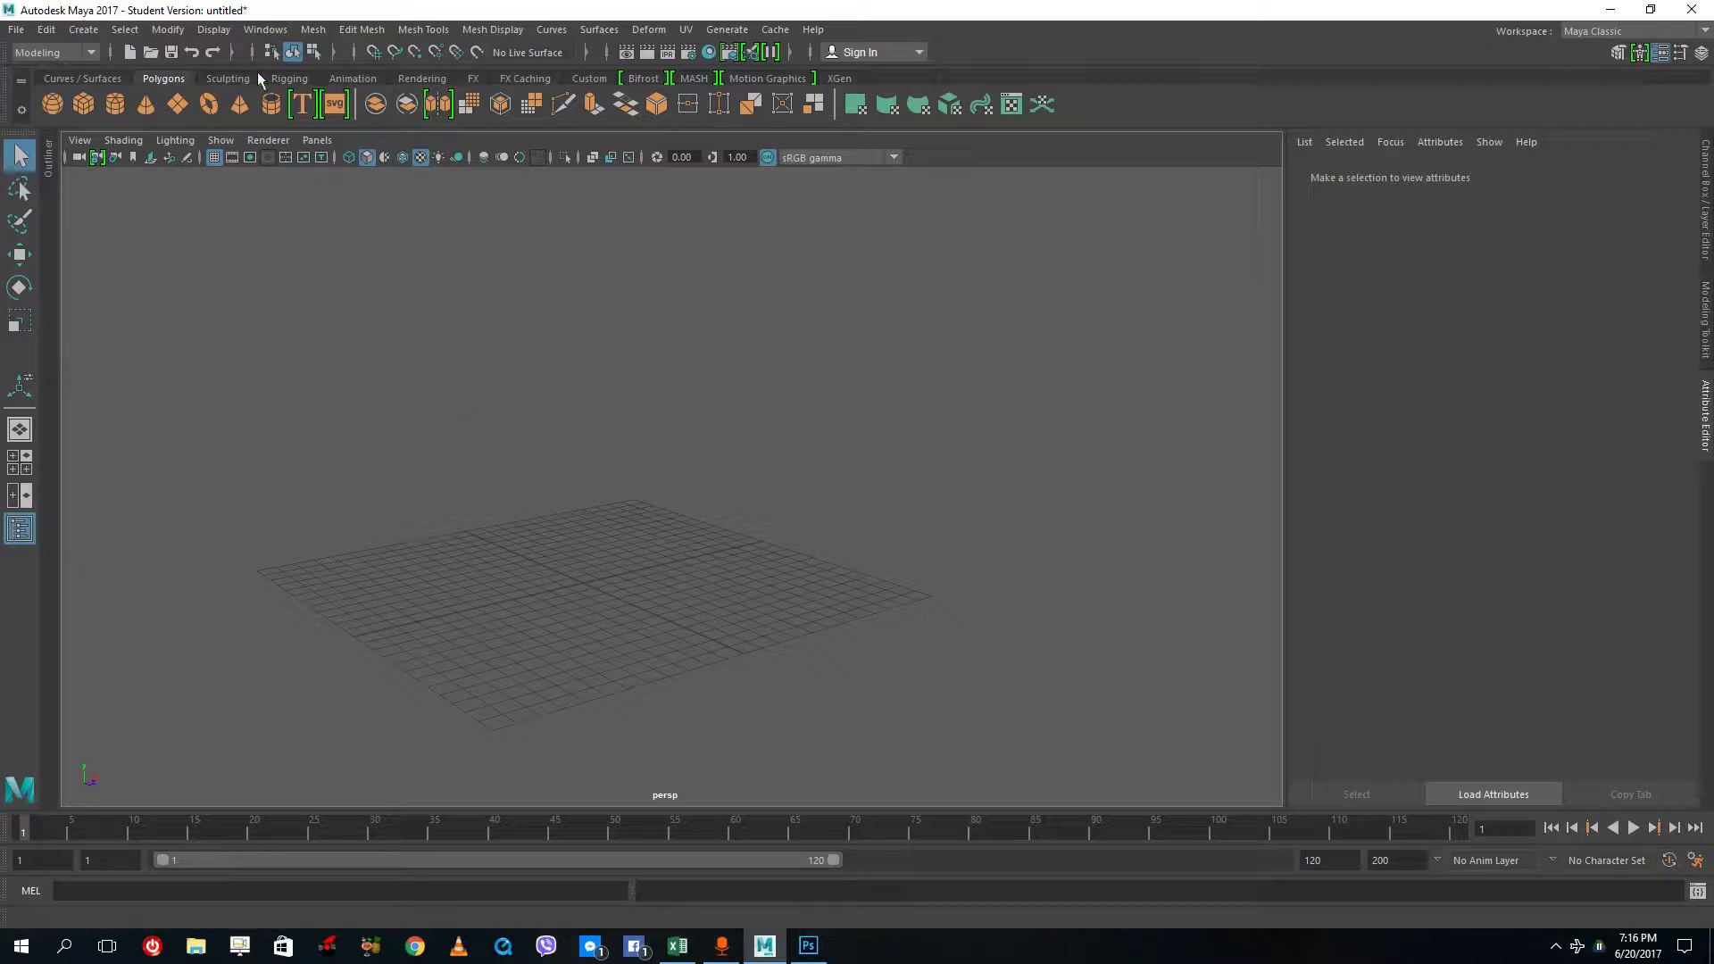
left_click(416, 79)
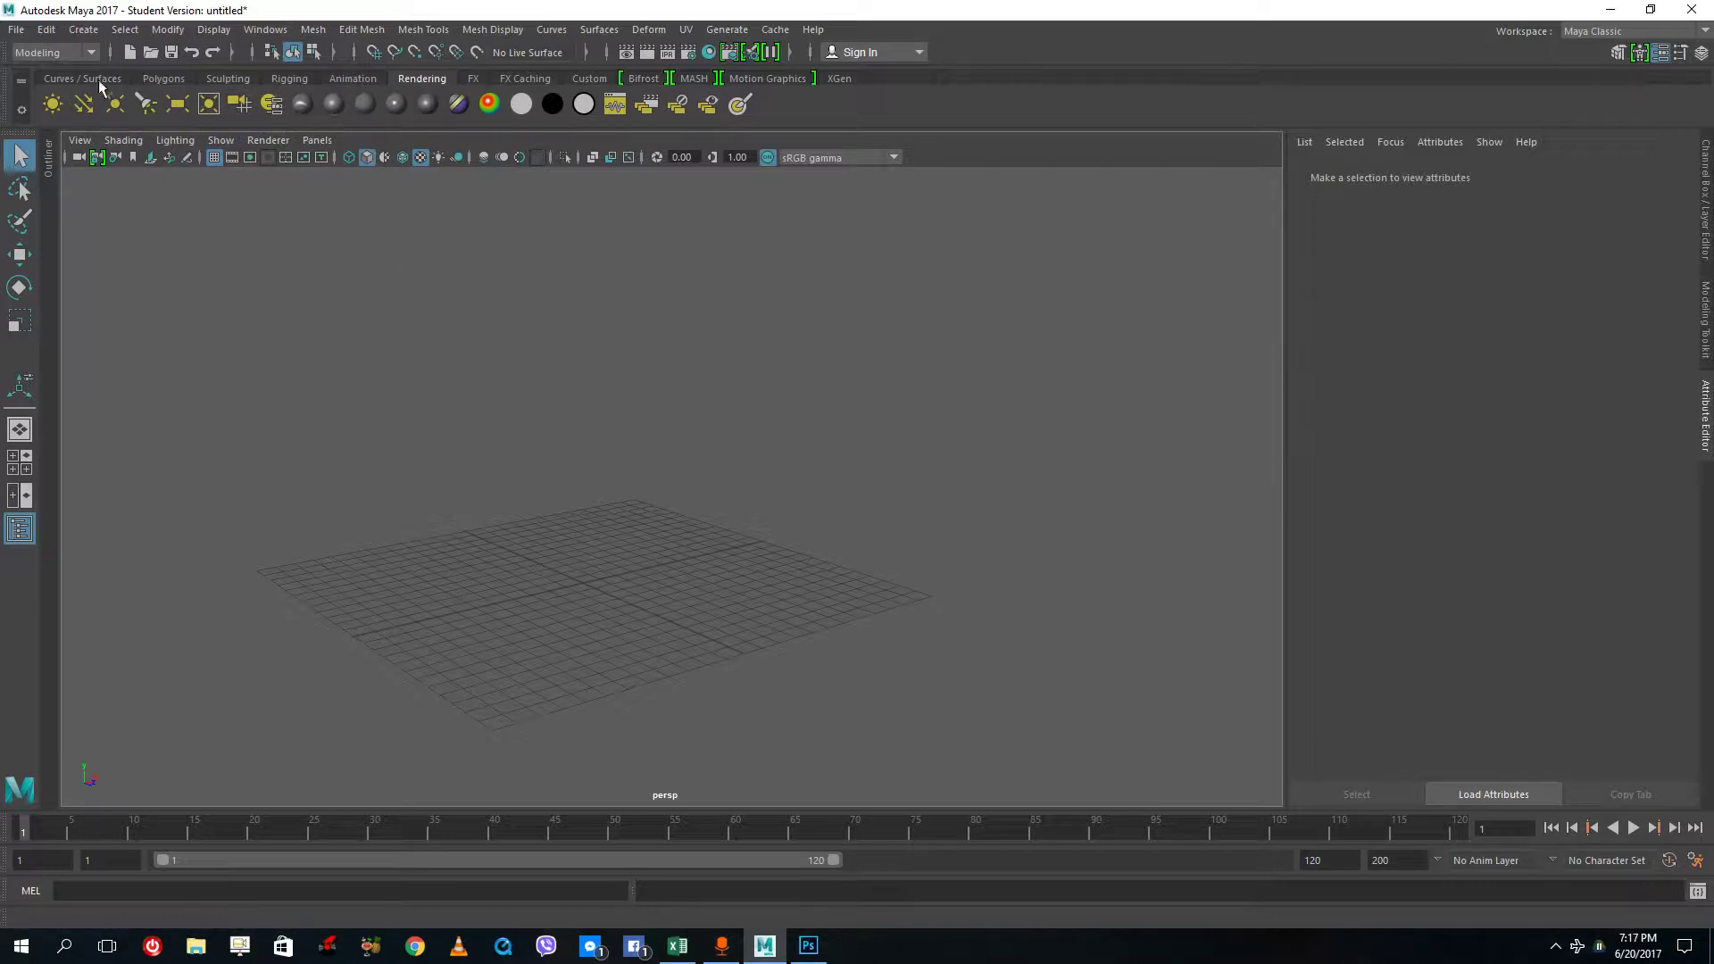
left_click(149, 79)
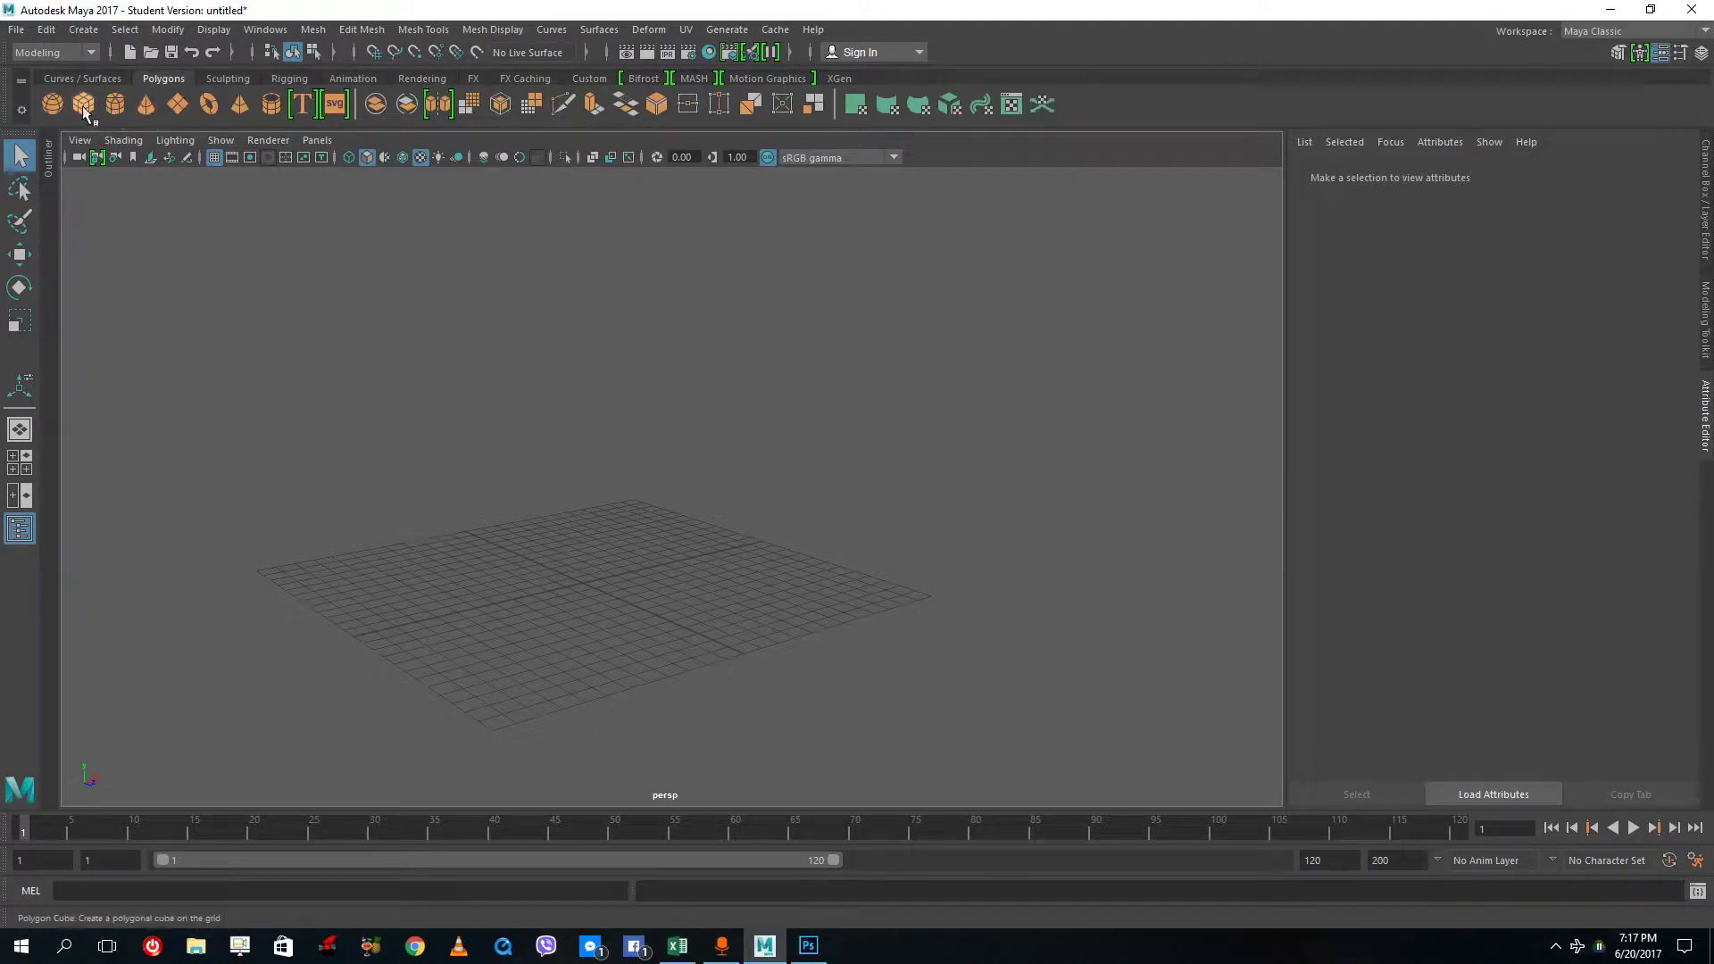
Create a flat polygon cube slab and a polygon sphere lifted slightly above it.
left_click(83, 104)
left_click_drag(264, 574, 911, 577)
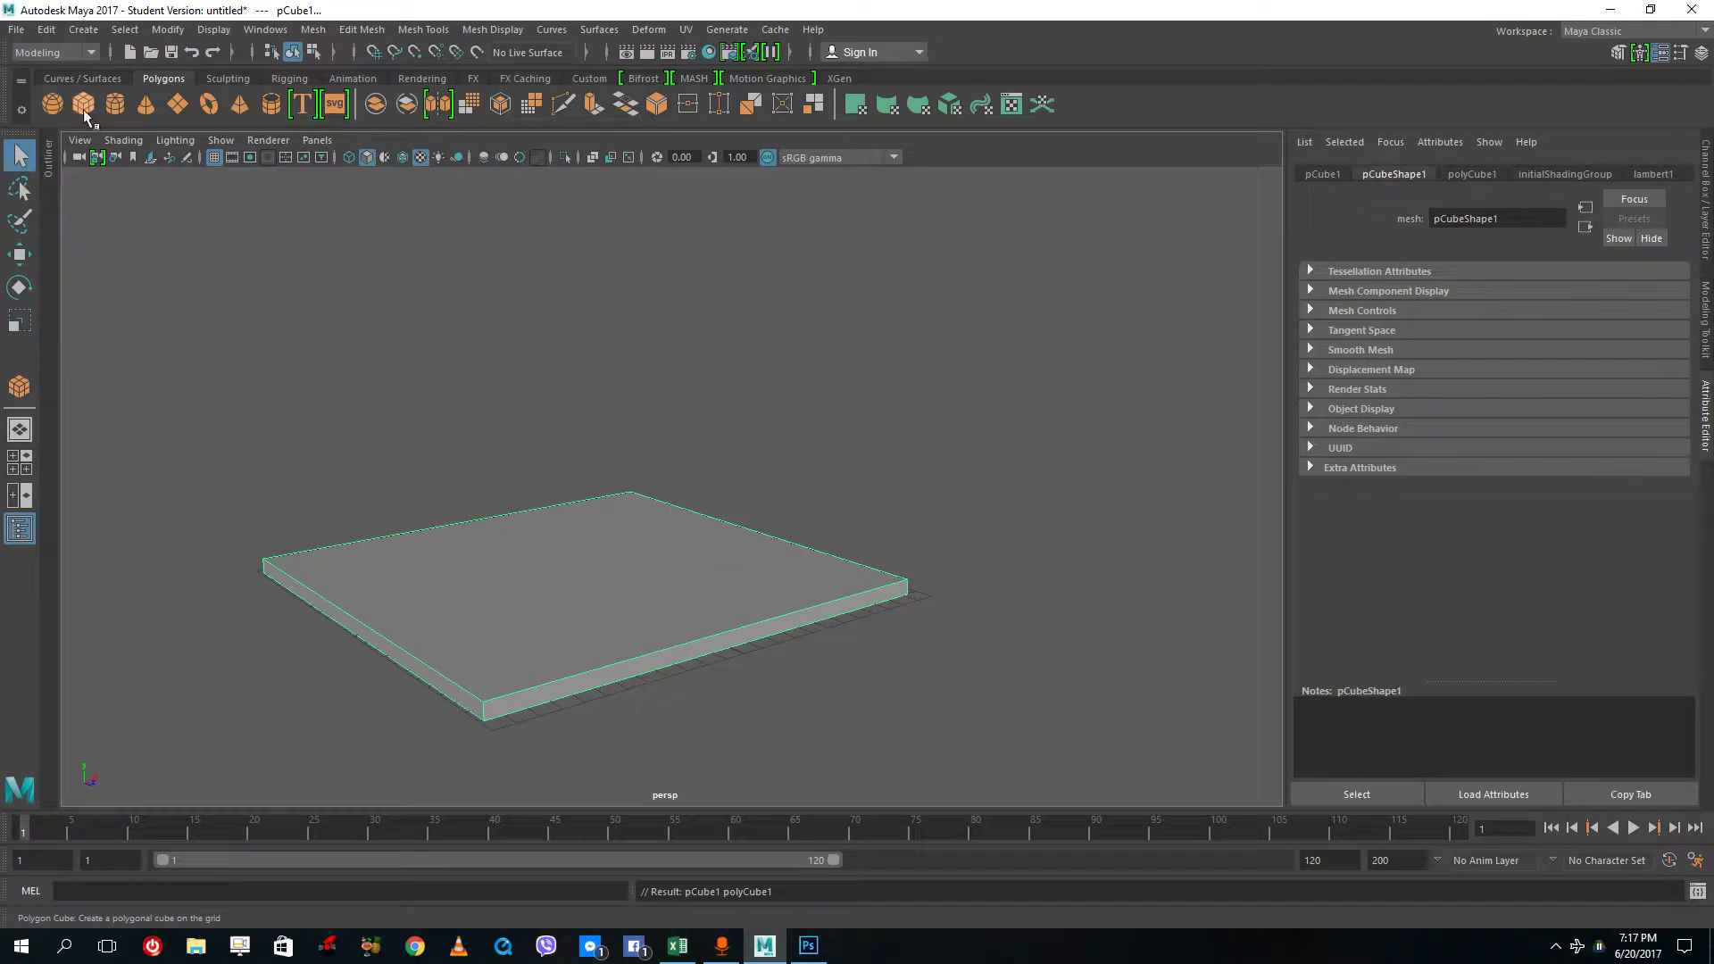
left_click(54, 105)
mouse_move(518, 624)
left_mouse_down()
mouse_move(530, 639)
mouse_move(537, 624)
left_mouse_up()
left_click(19, 255)
left_click_drag(518, 478, 530, 457)
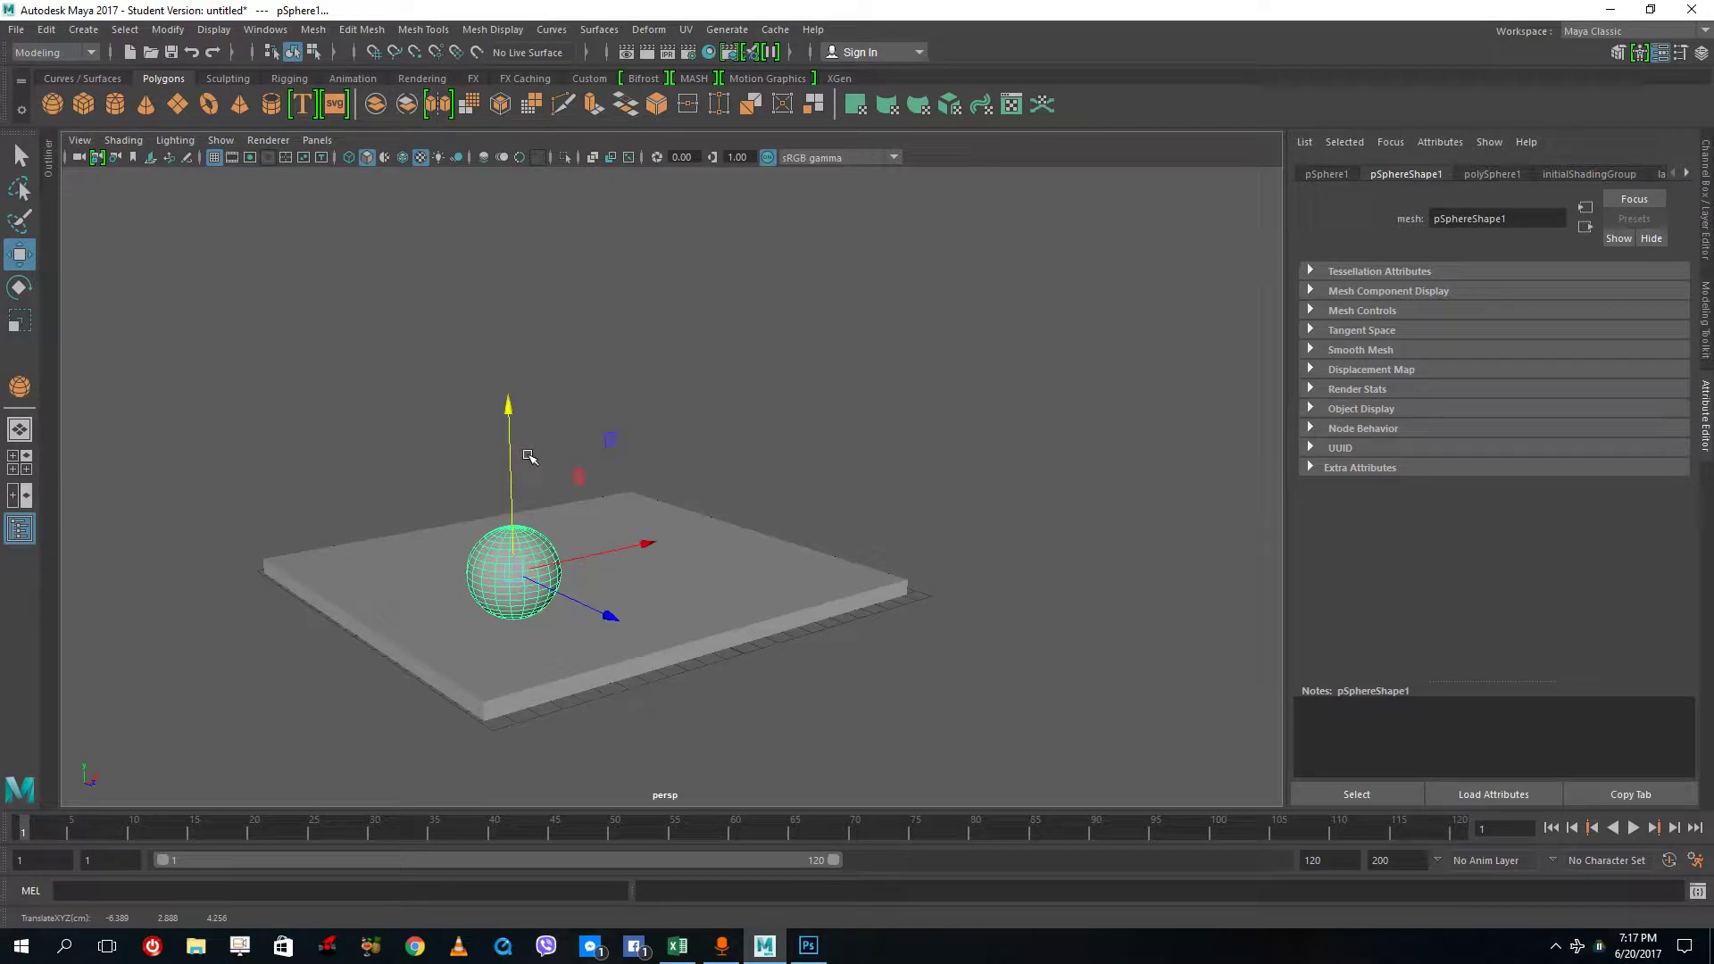
Shade the viewport with all scene lights (7) and orbit around the slab.
key("7")
left_click(807, 482)
left_click_drag(807, 482, 896, 554, "alt")
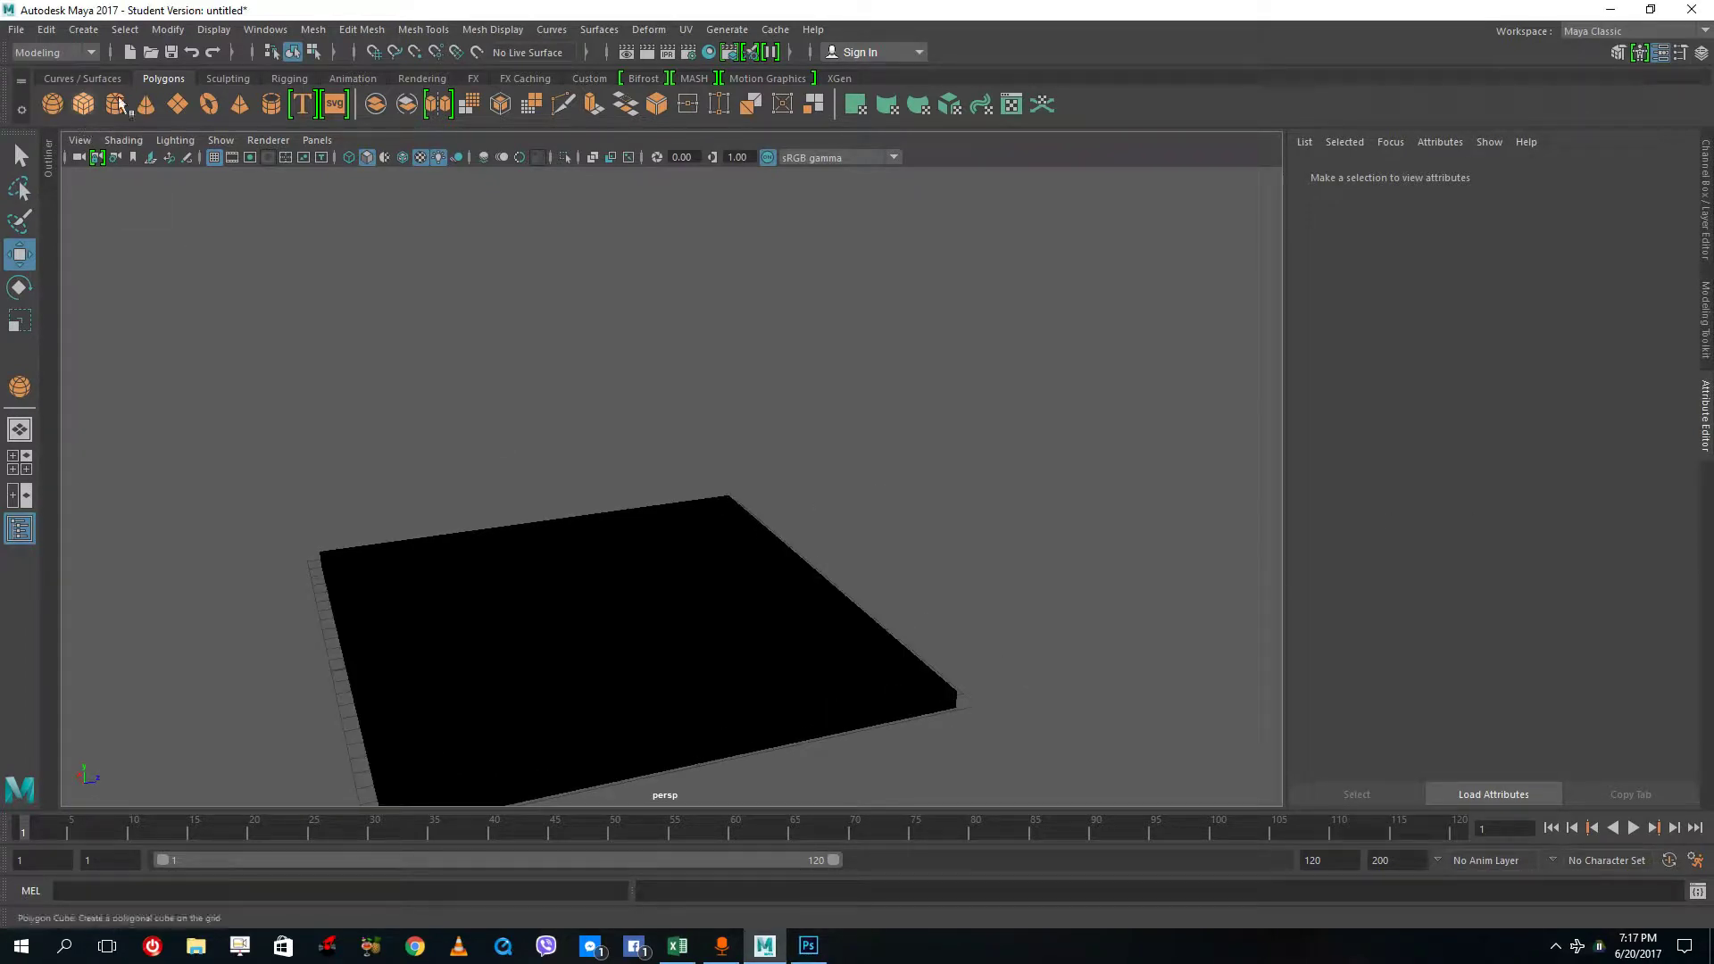
Add an ambient light from the Rendering shelf and raise it high above the slab.
left_click(416, 79)
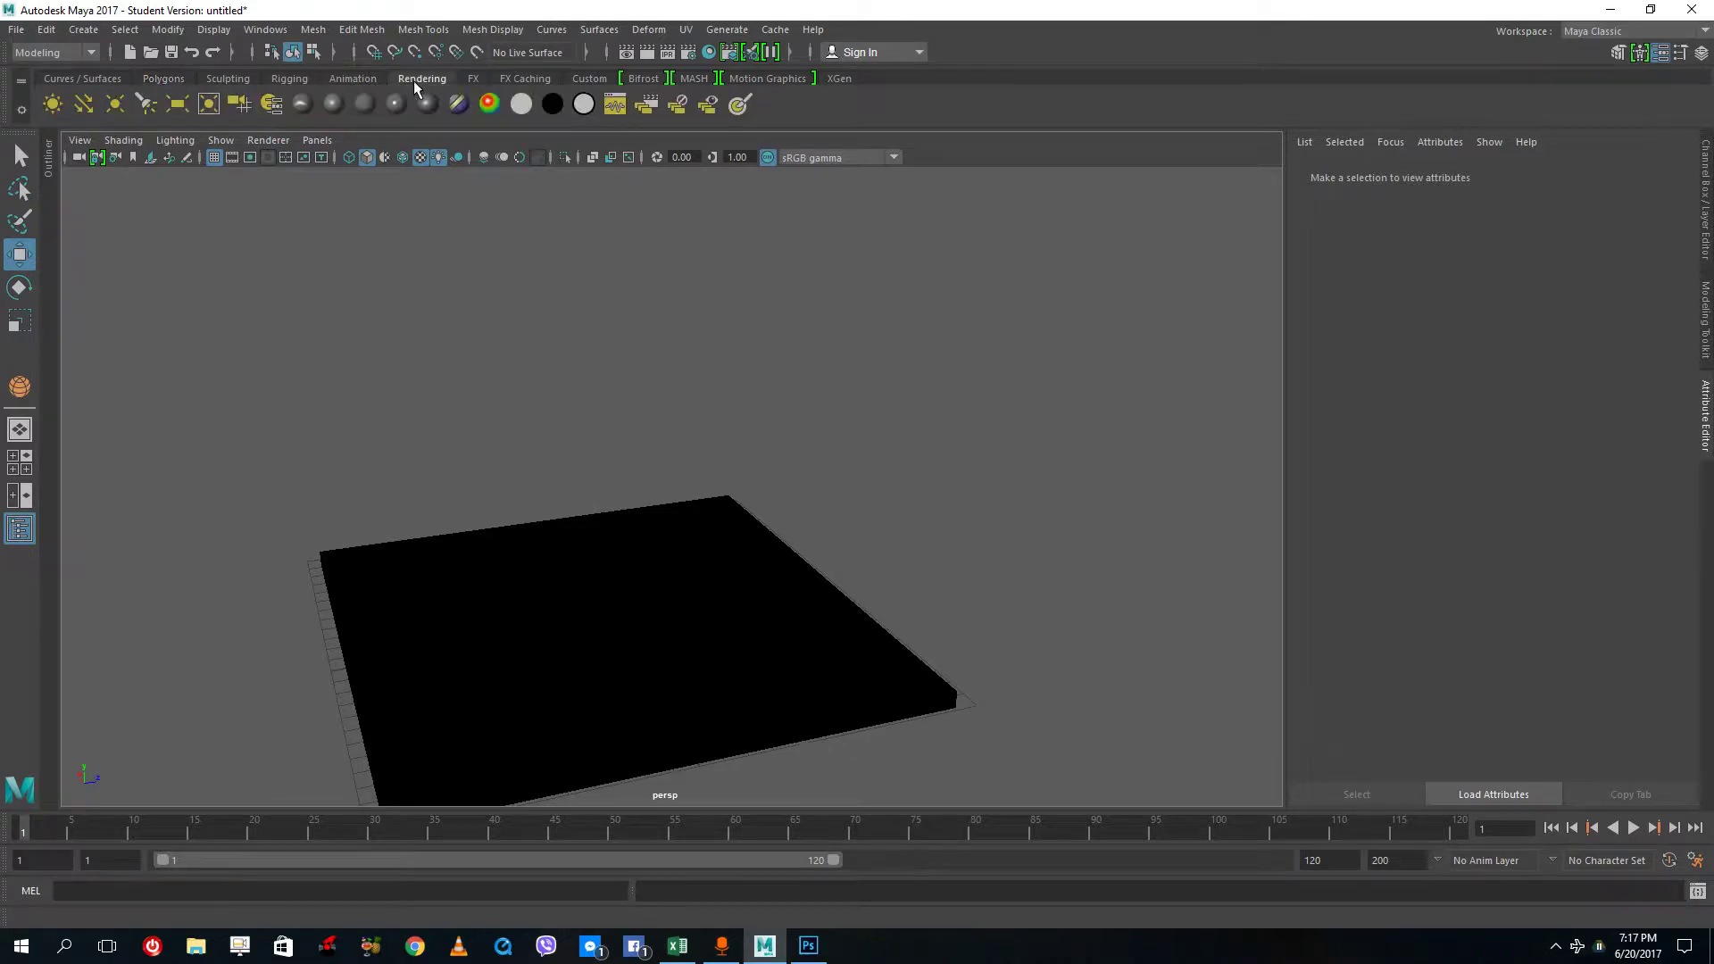
left_click(53, 104)
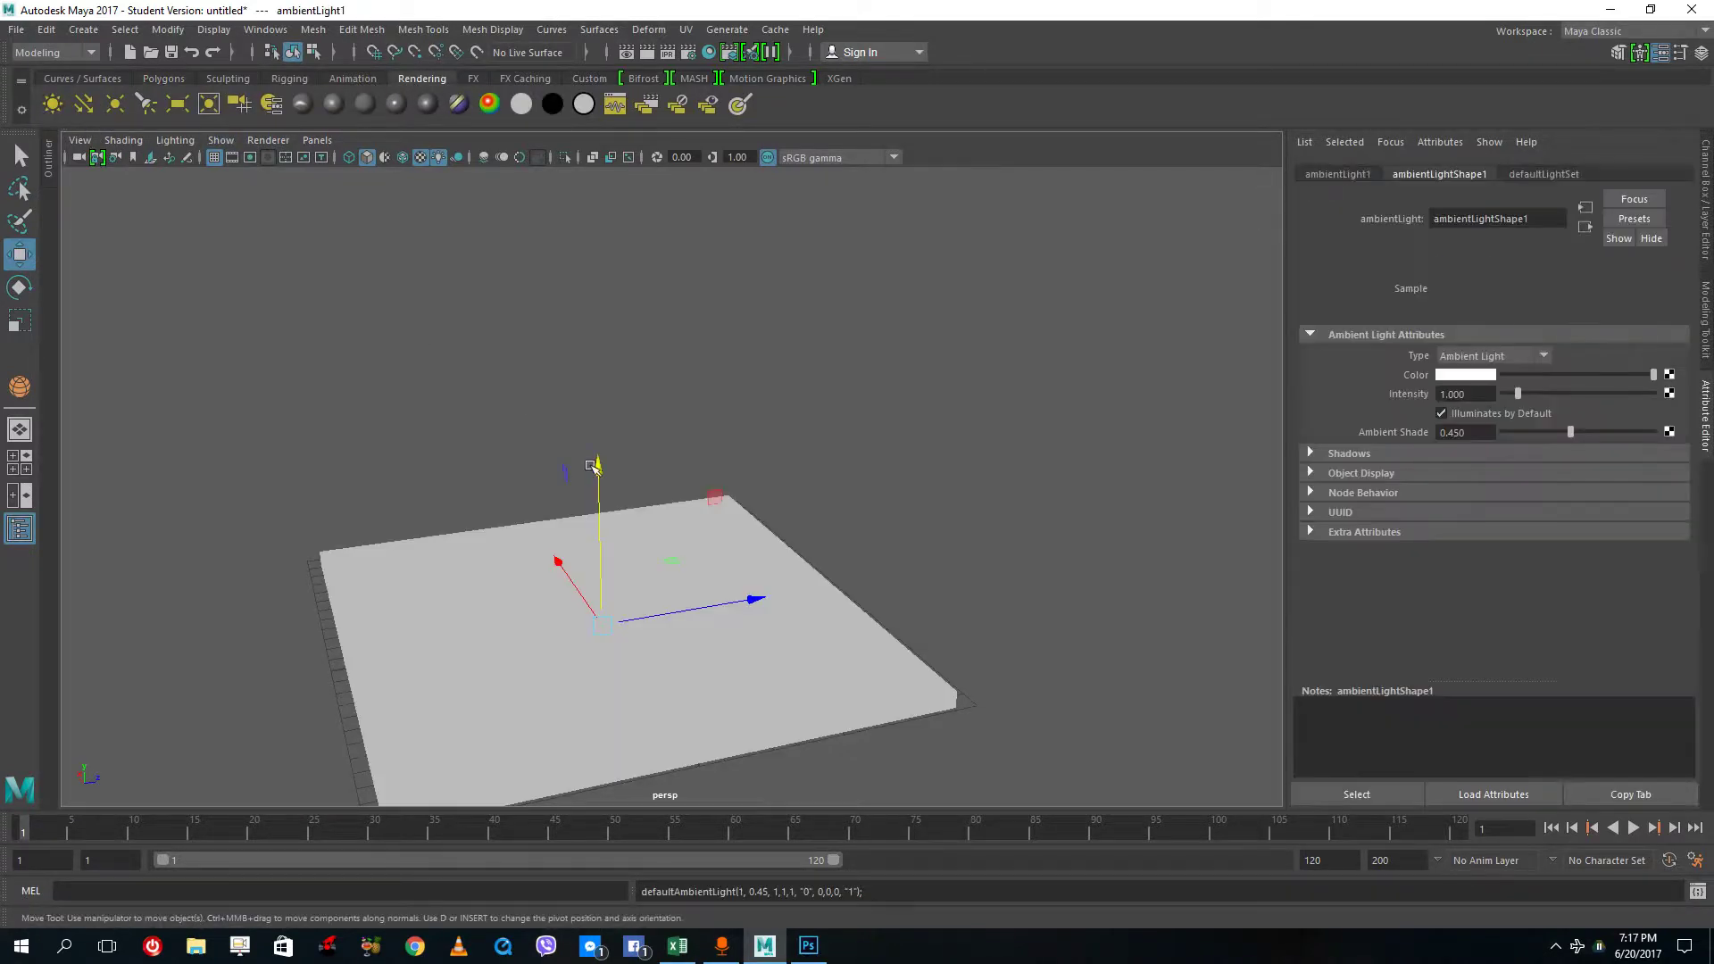
left_click_drag(595, 471, 594, 207)
left_click_drag(726, 352, 718, 457, "alt")
left_click_drag(605, 555, 678, 482, "alt")
left_click(631, 409)
left_click_drag(631, 274, 523, 215)
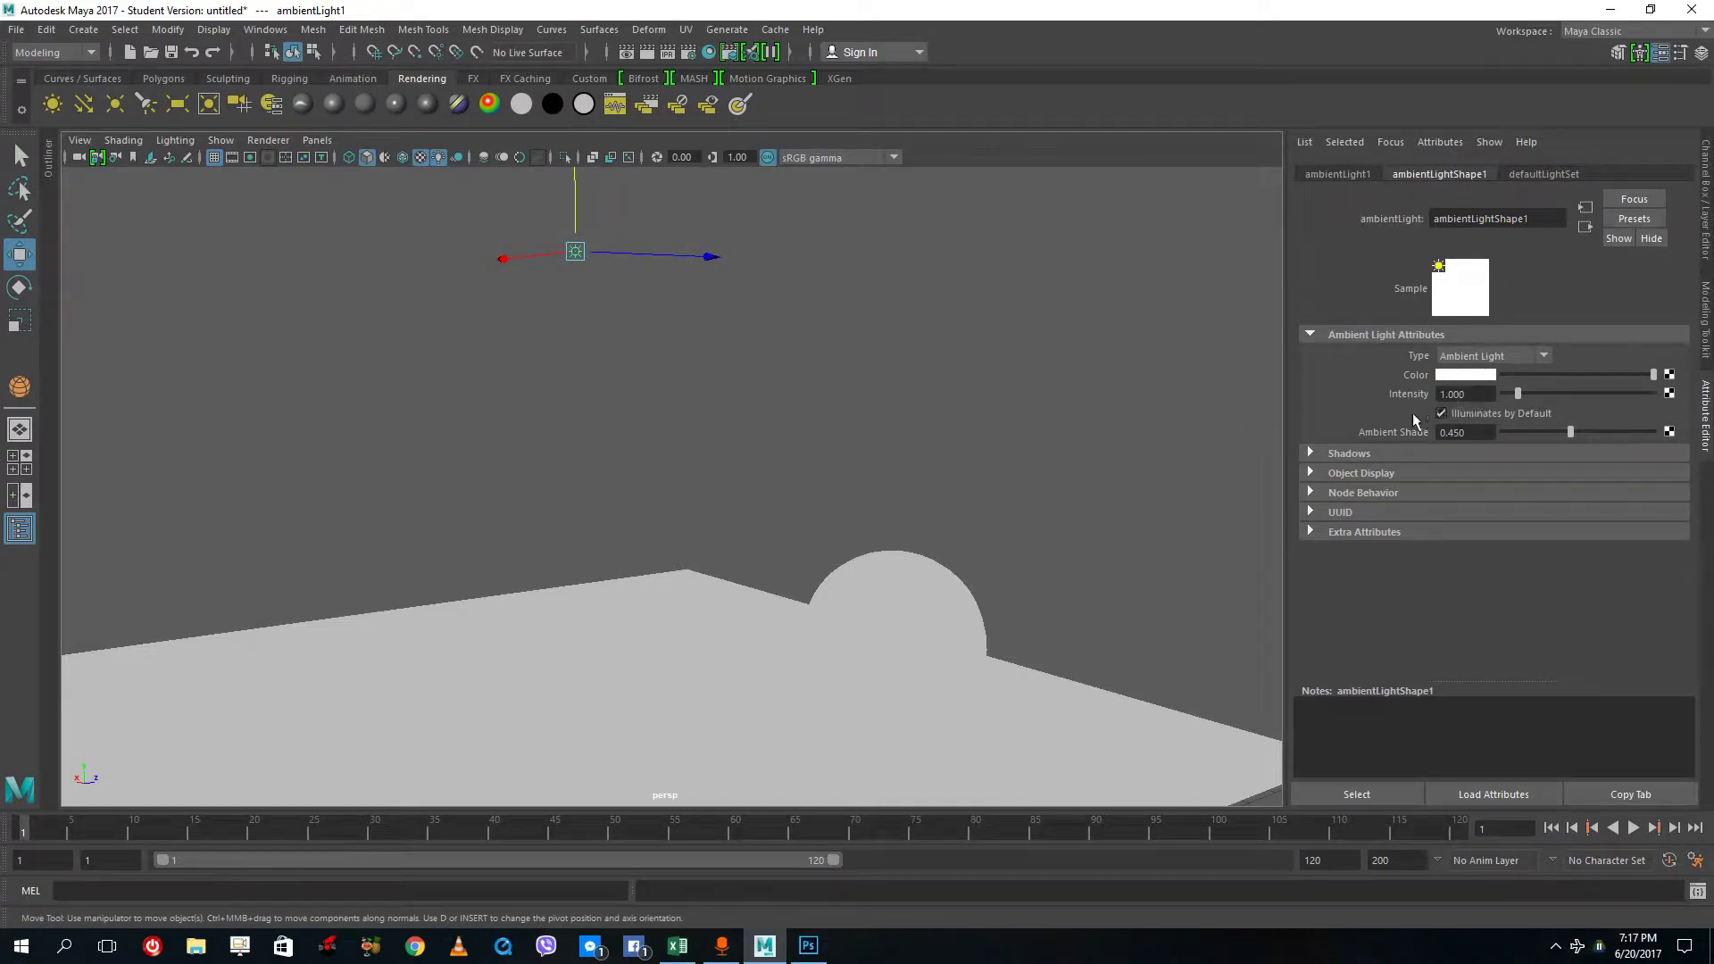
Turn off the ambient light's ray traced shadows and set its colour to saturated yellow.
left_click(1309, 454)
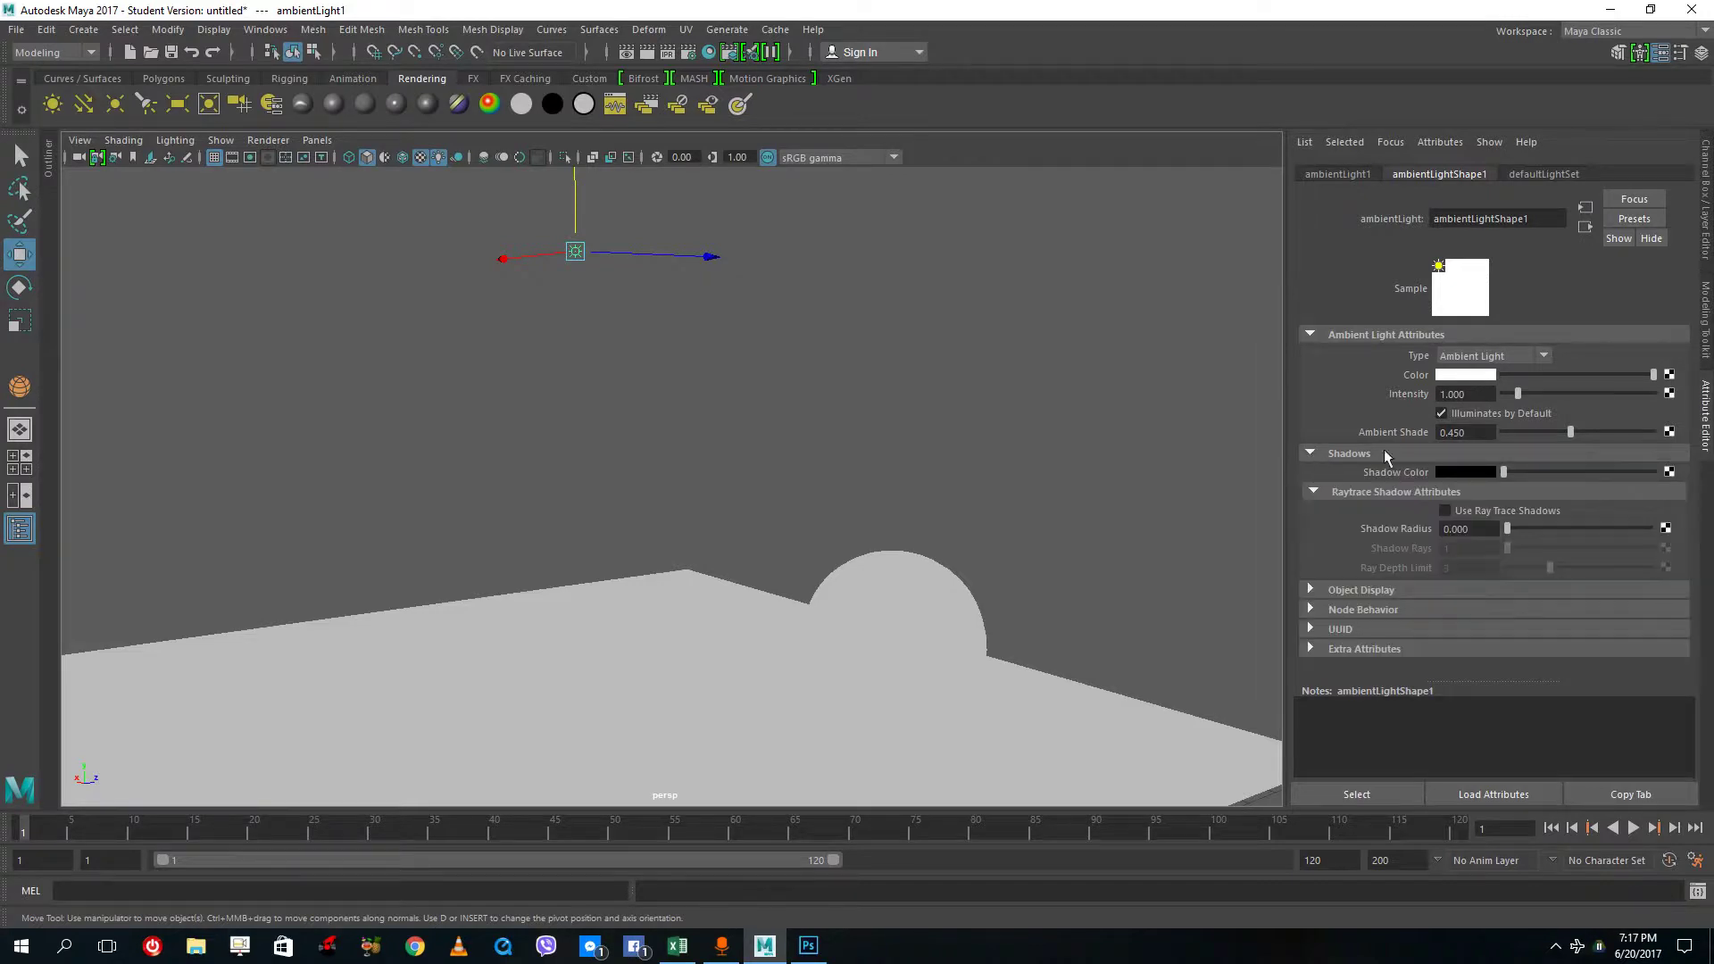
left_click(1447, 511)
left_click_drag(1559, 373, 1653, 374)
left_click(1466, 376)
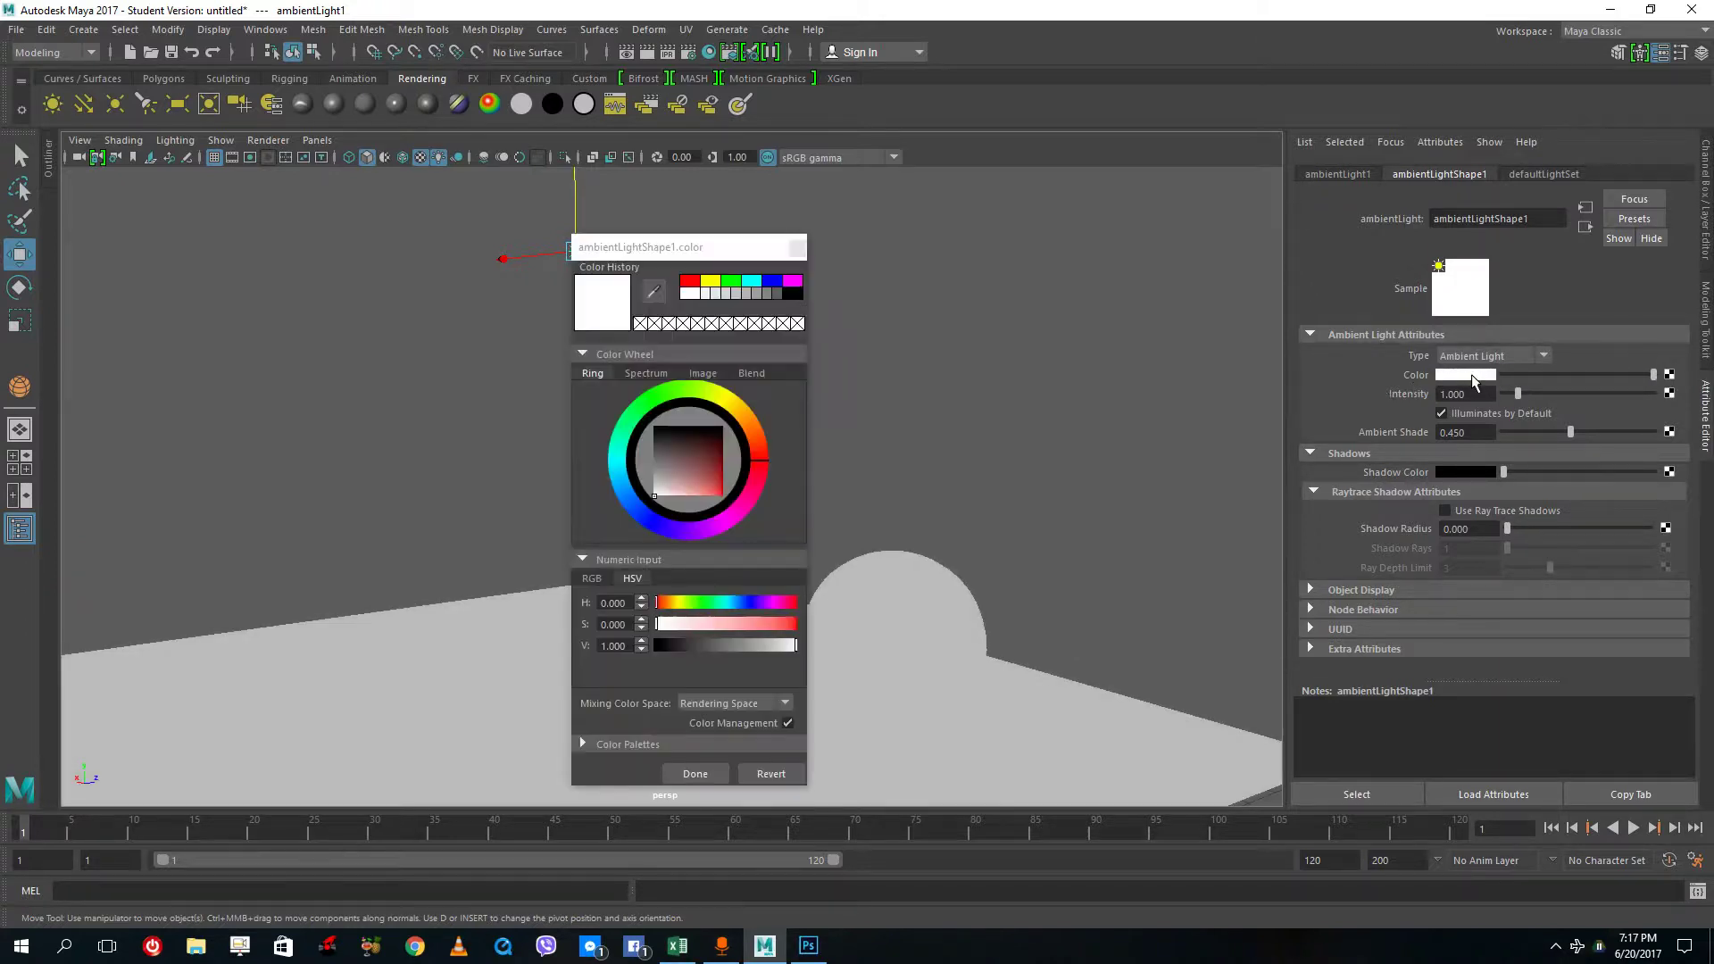
left_click(726, 403)
left_click_drag(679, 490, 732, 533)
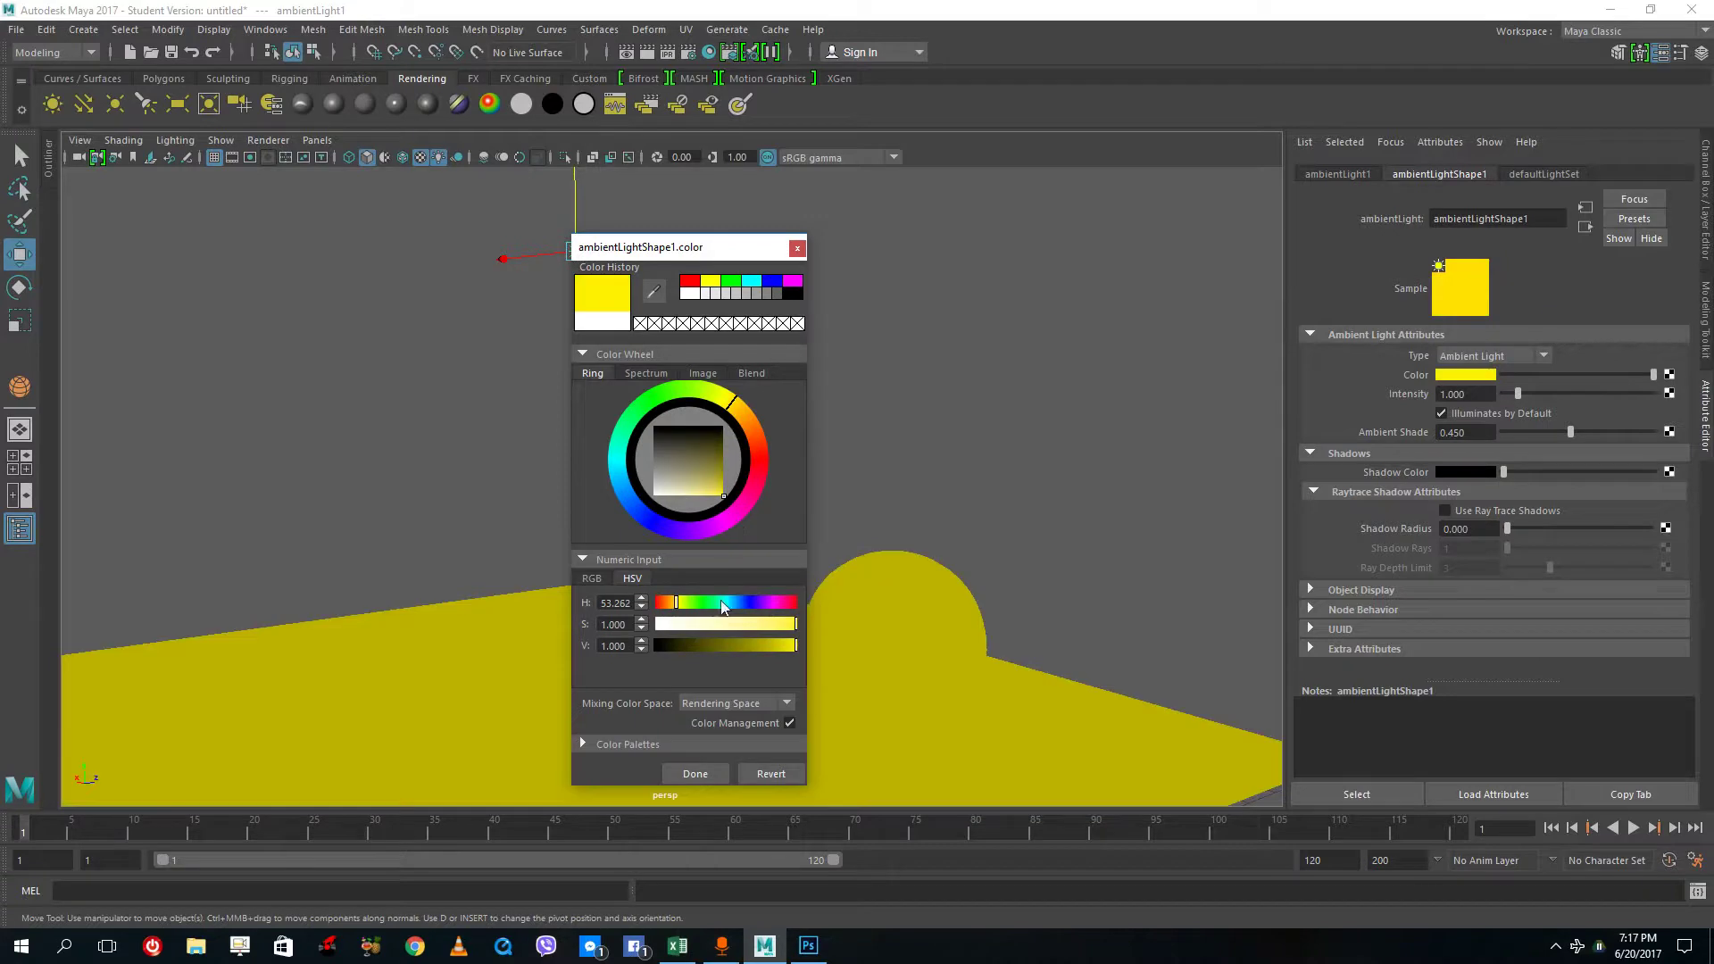
left_click(721, 774)
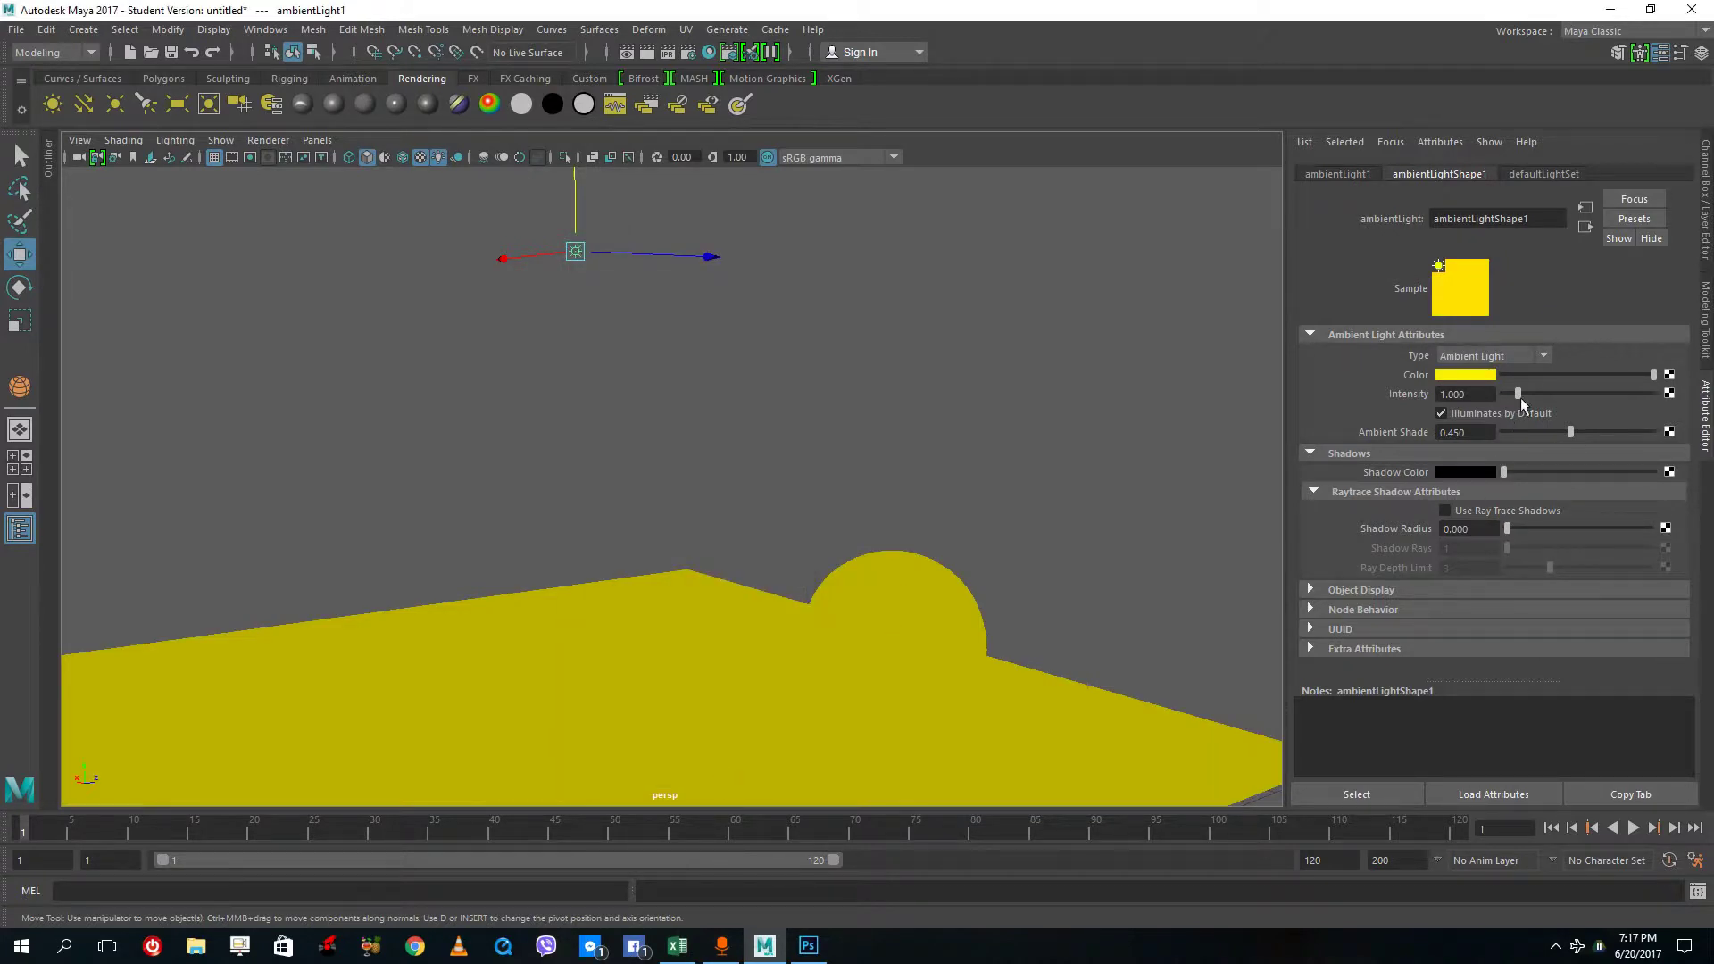
left_click_drag(1525, 393, 1508, 425)
key("ctrl+z")
Reselect the ambient light and delete it.
left_click(521, 230)
left_click(575, 251)
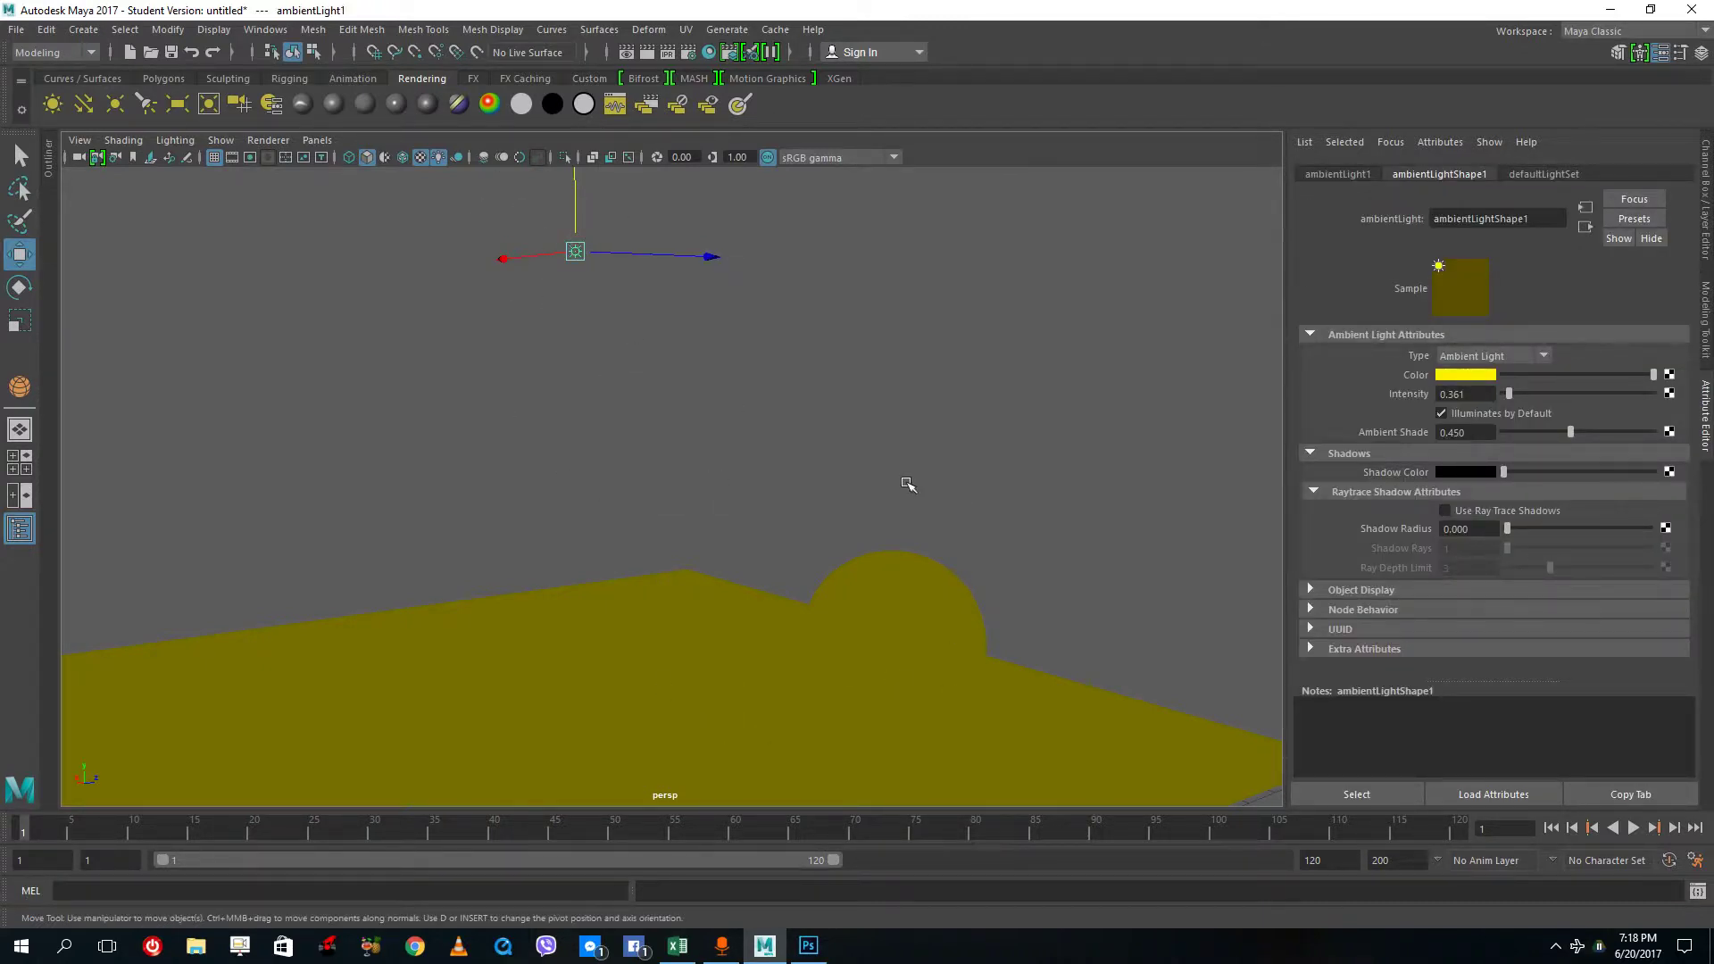
left_click_drag(662, 375, 555, 248)
key("Delete")
Add a directional light, raise it to Y 8.373, angle it toward the sphere and enlarge it.
left_click(83, 107)
left_click_drag(581, 581, 651, 237)
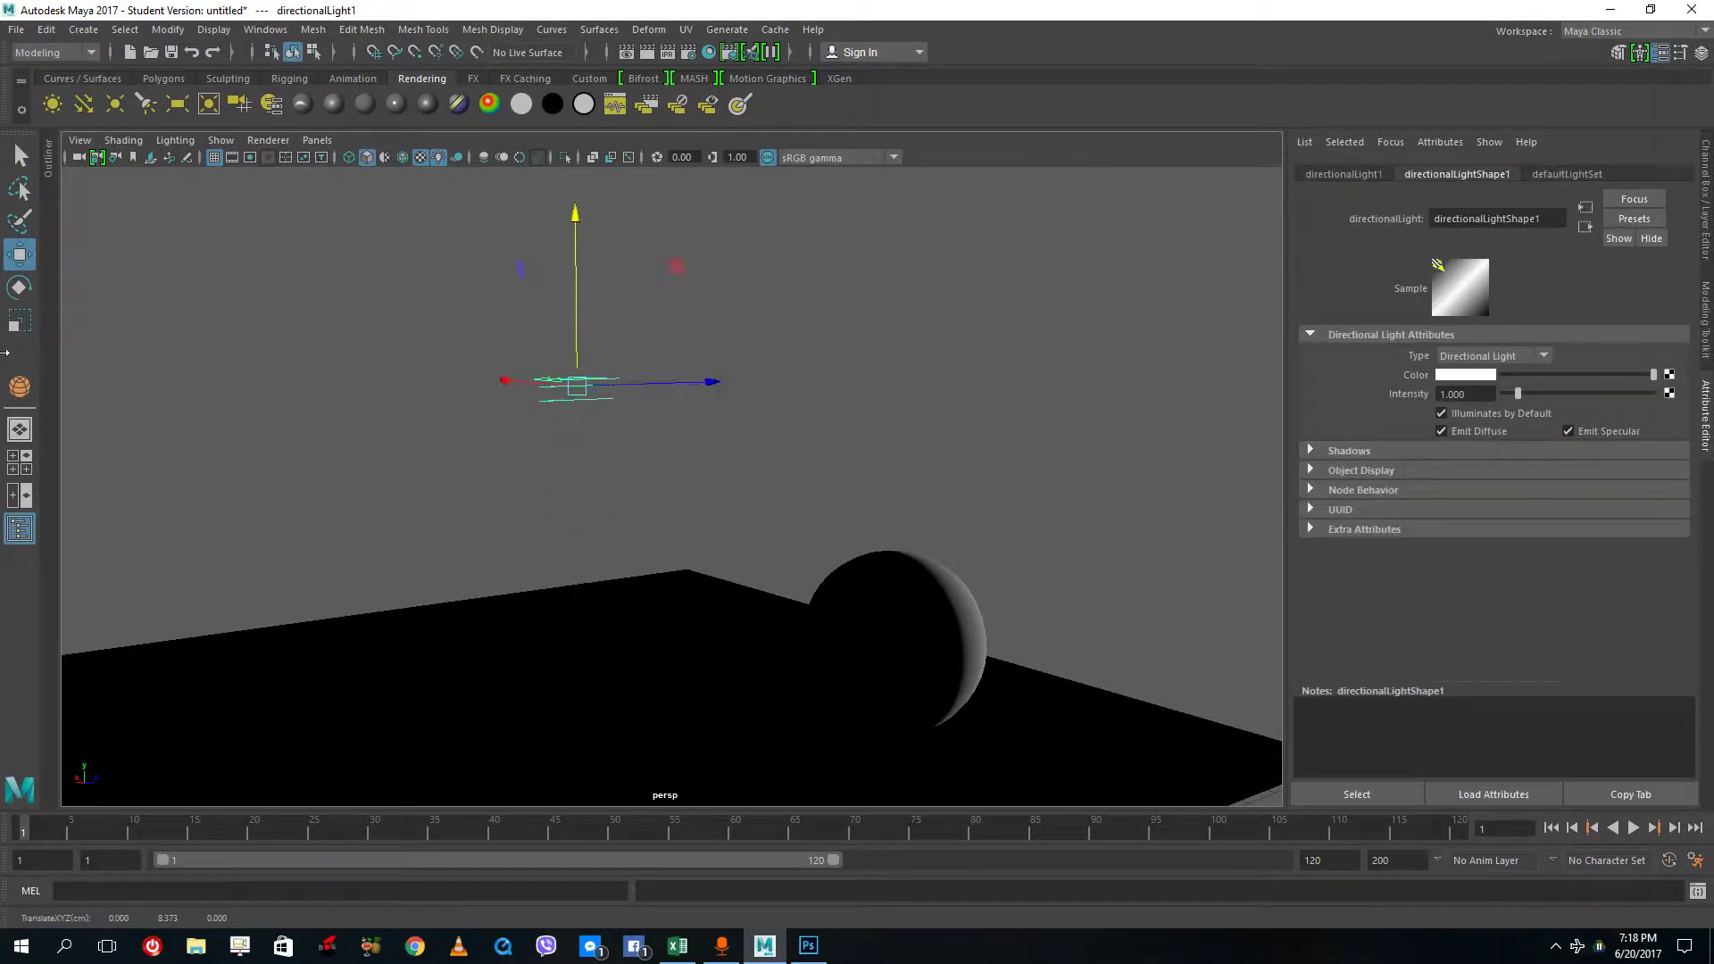
left_click(19, 288)
left_click_drag(543, 356, 598, 444)
left_click(19, 321)
left_click_drag(577, 385, 812, 358)
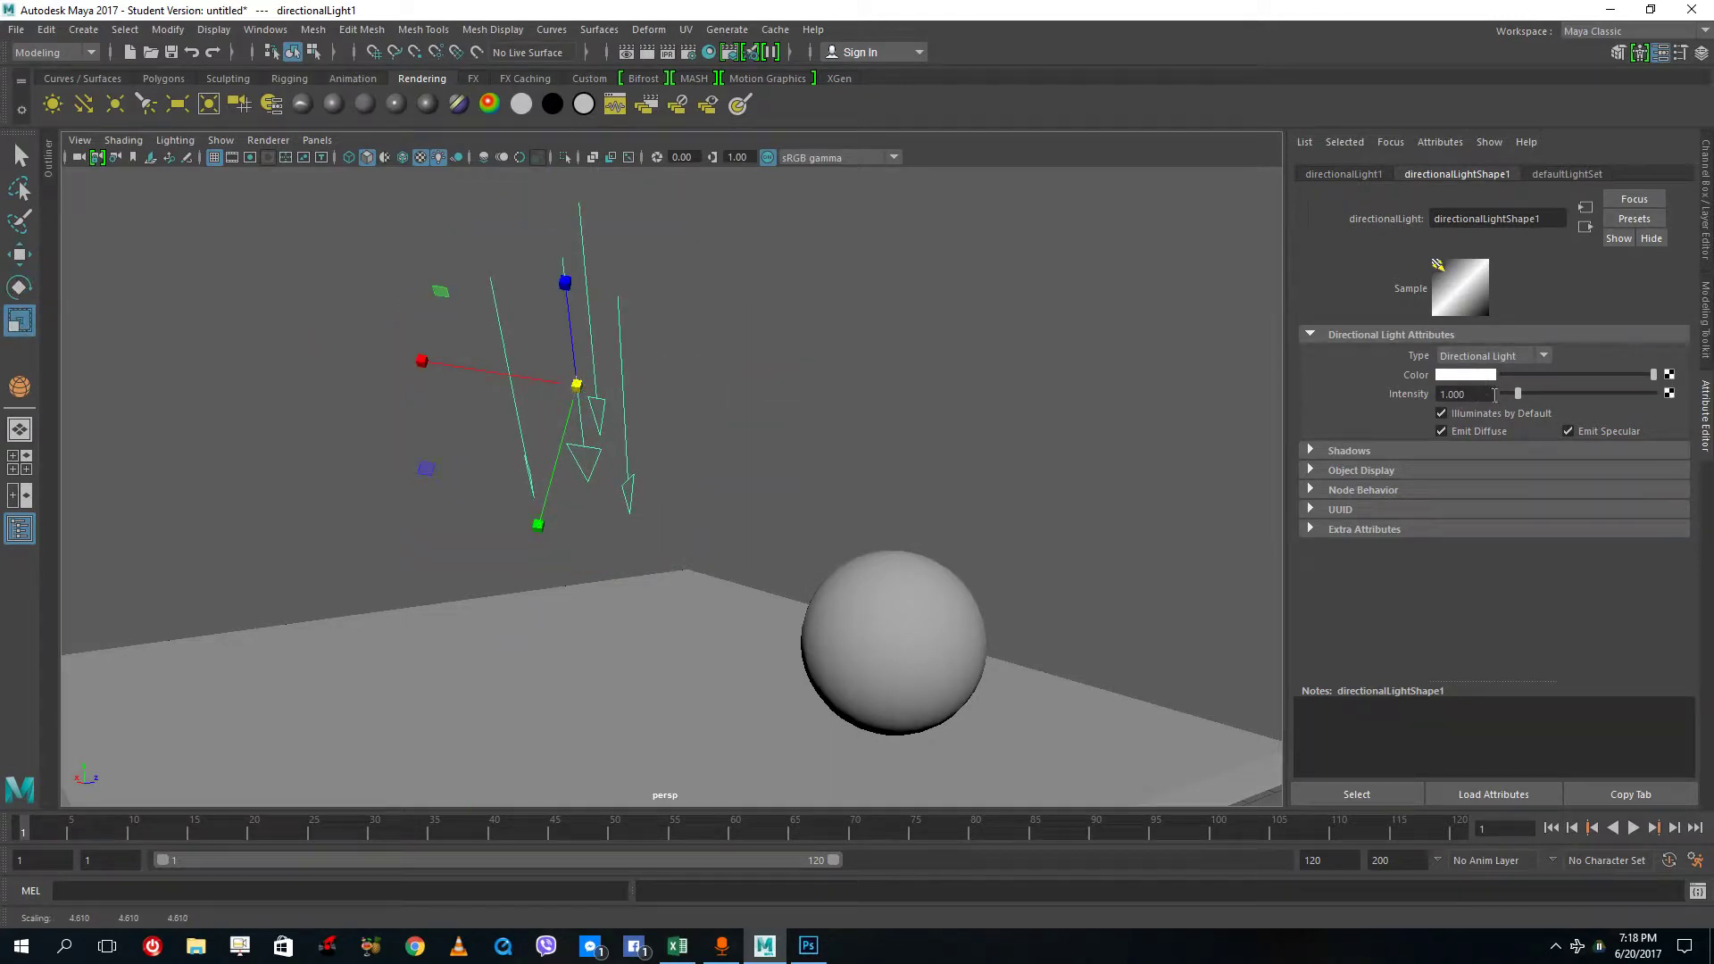
Set the directional light to intensity 0.301 and a yellow-green colour, then re-angle it.
mouse_move(1517, 395)
left_mouse_down()
mouse_move(1549, 395)
mouse_move(1508, 407)
left_mouse_up()
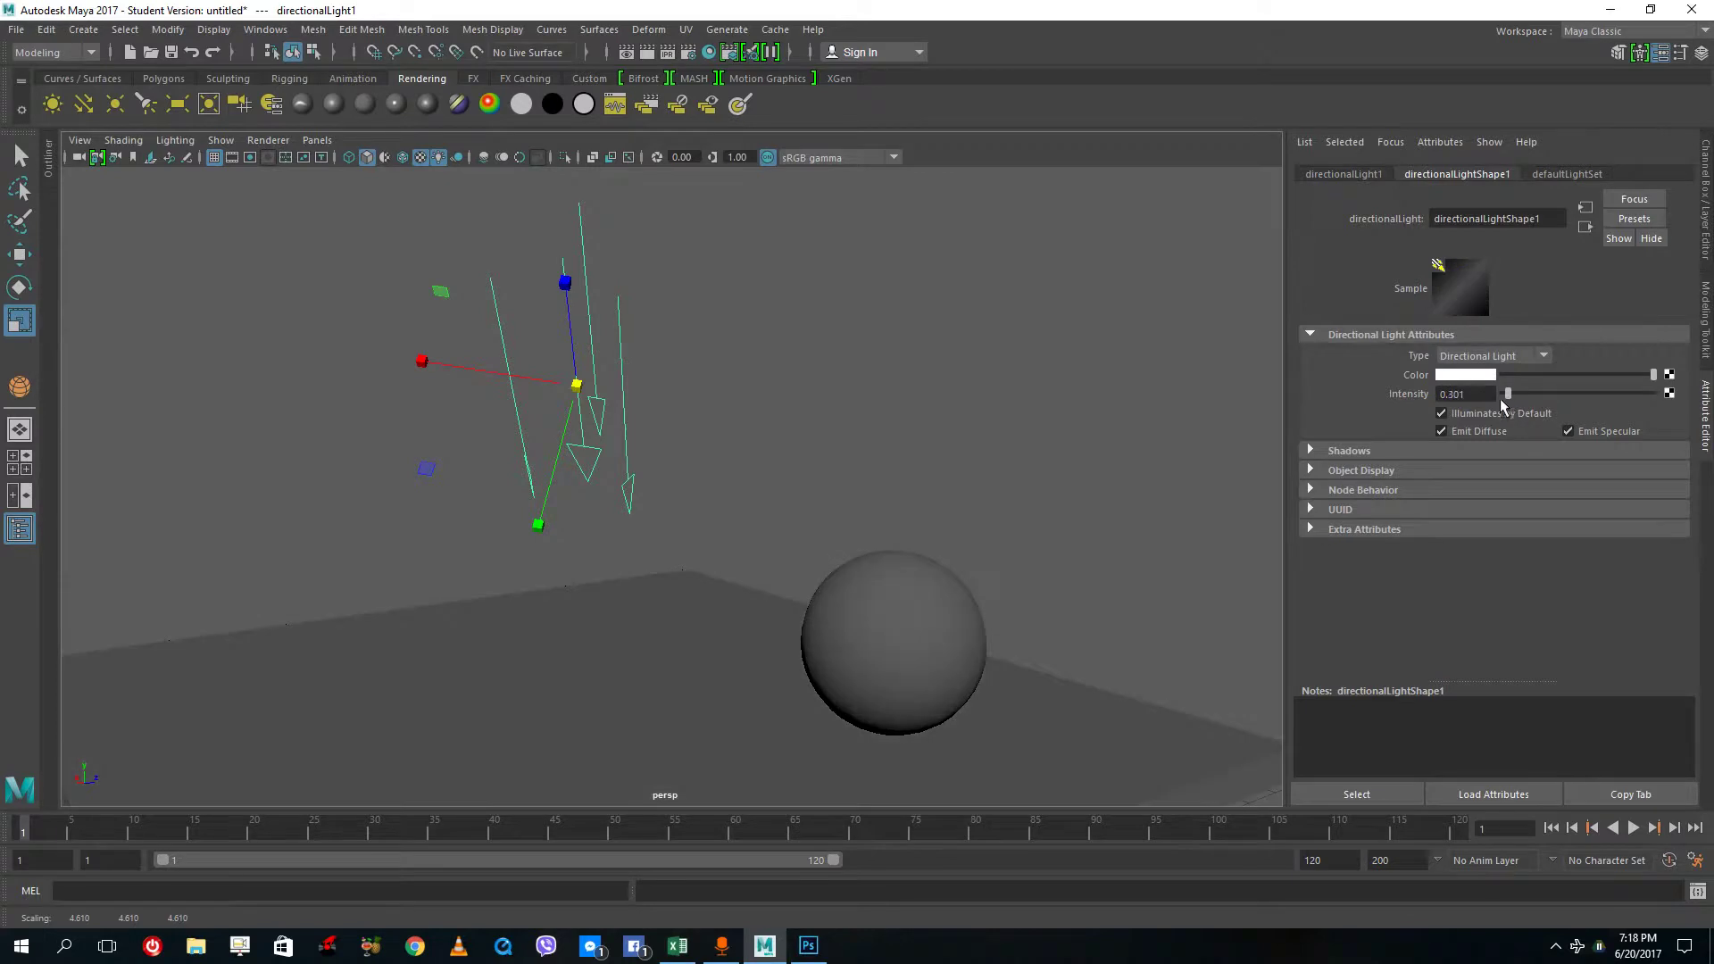
left_click(1469, 375)
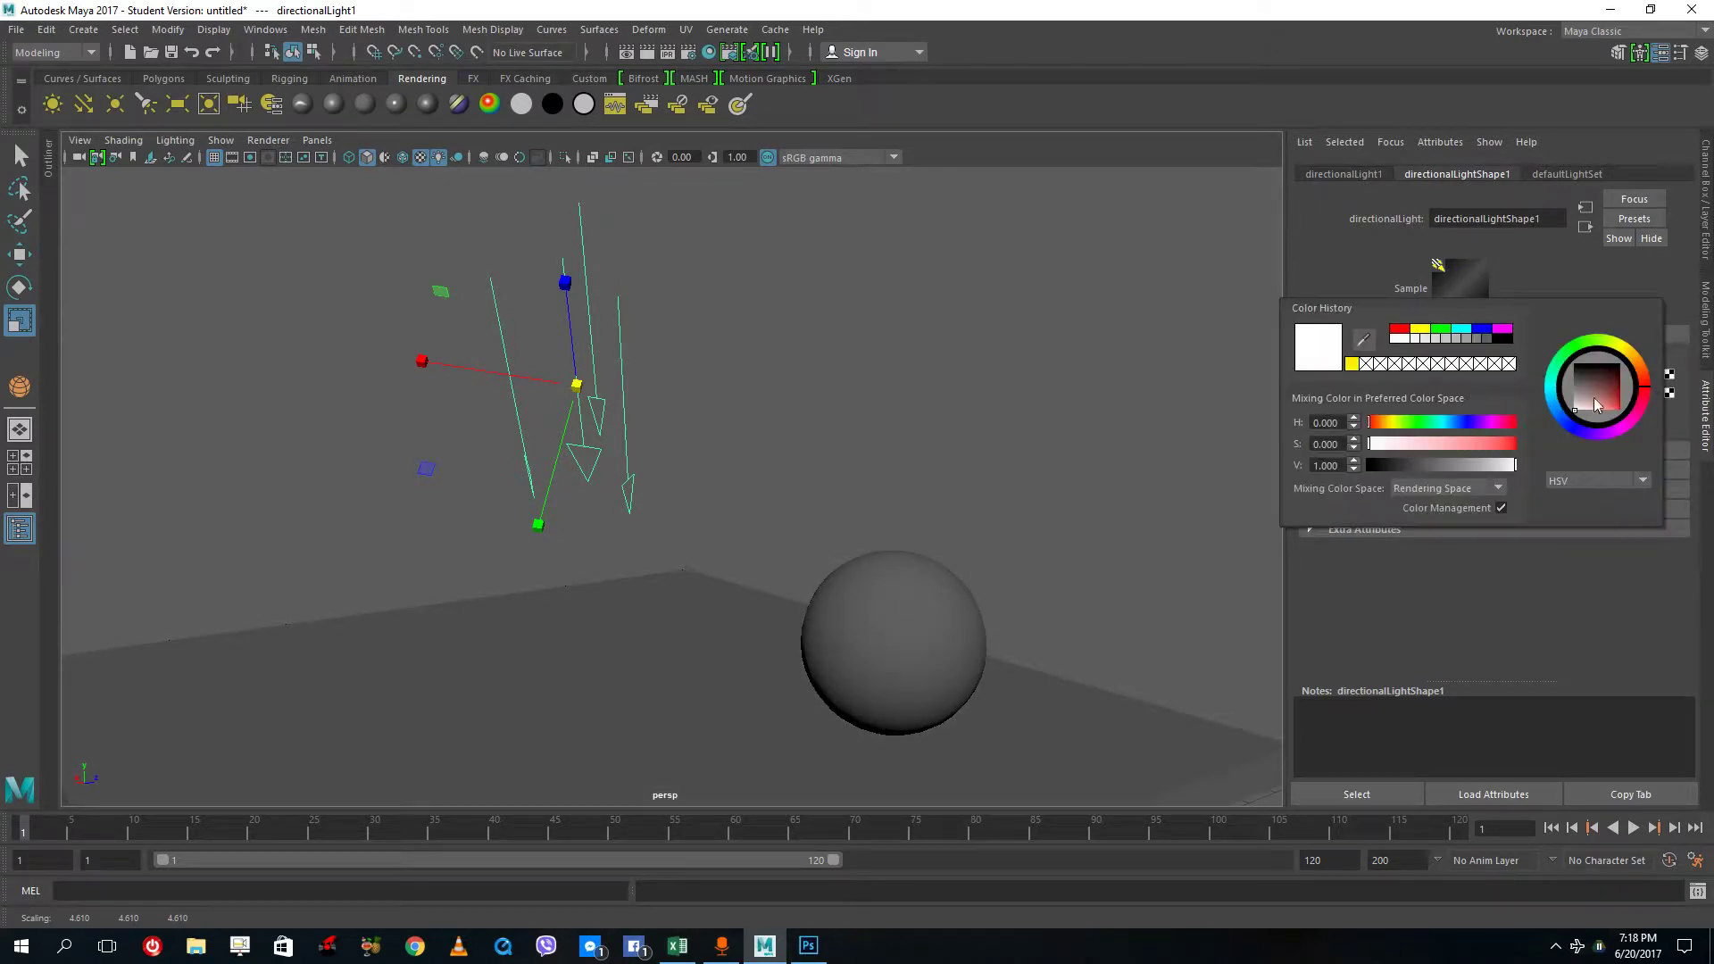
left_click(1593, 398)
left_click(1477, 374)
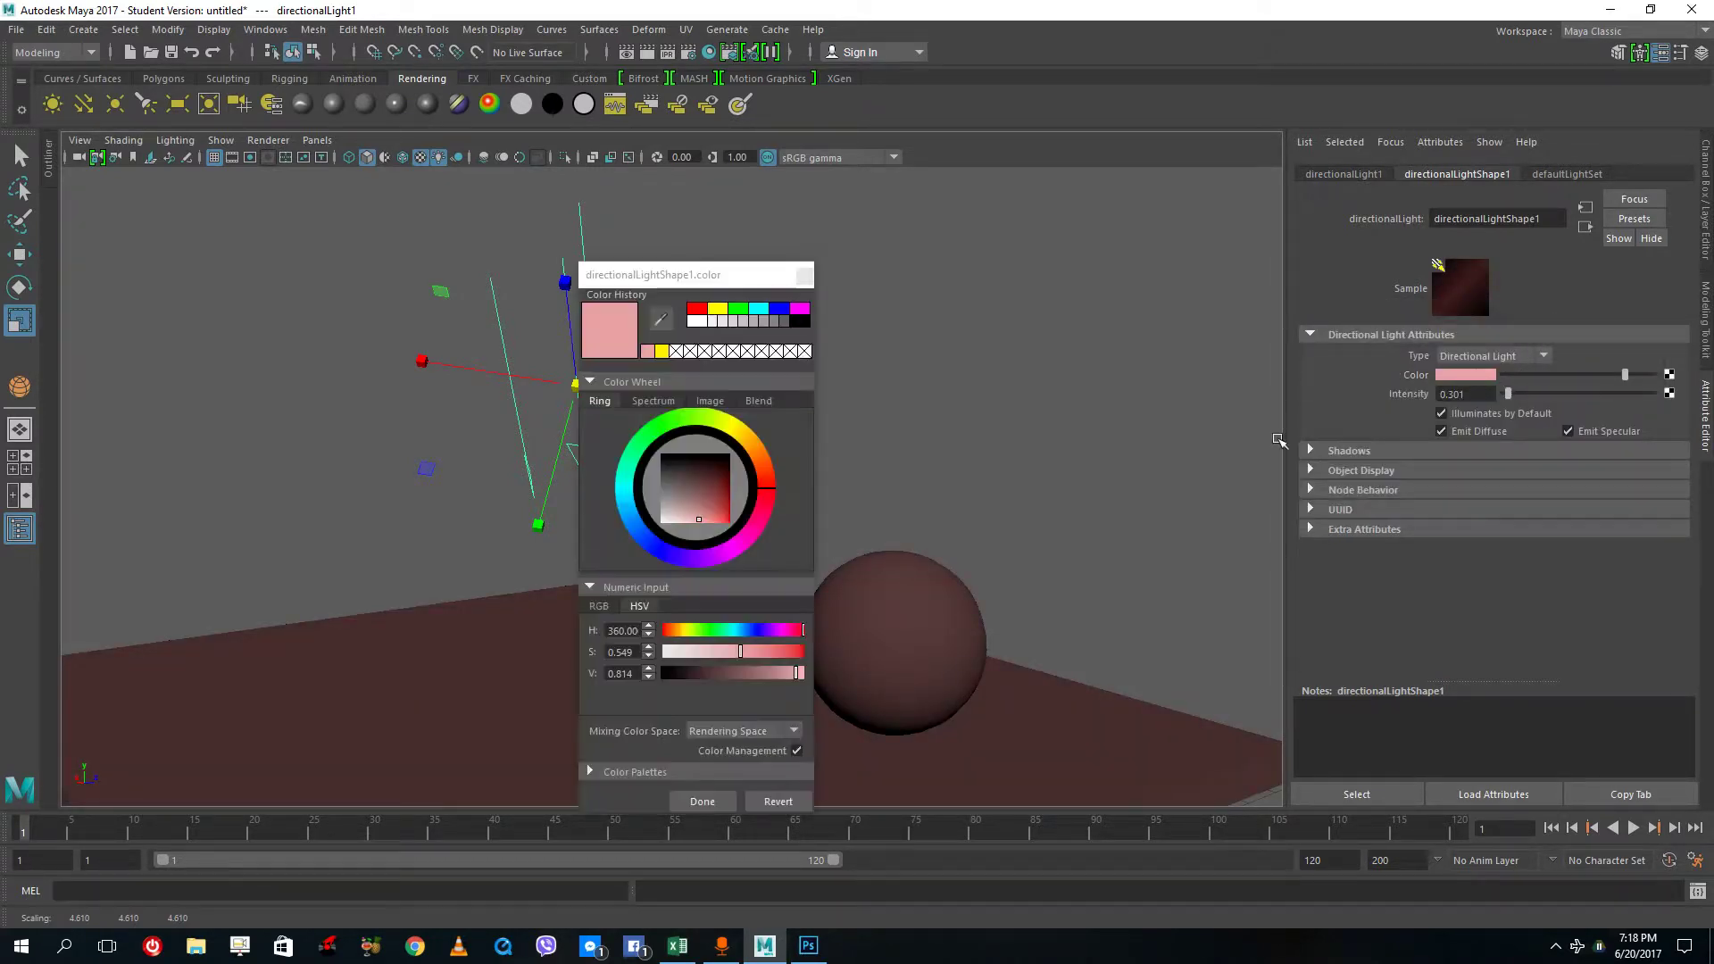
left_click(721, 420)
left_click(856, 448)
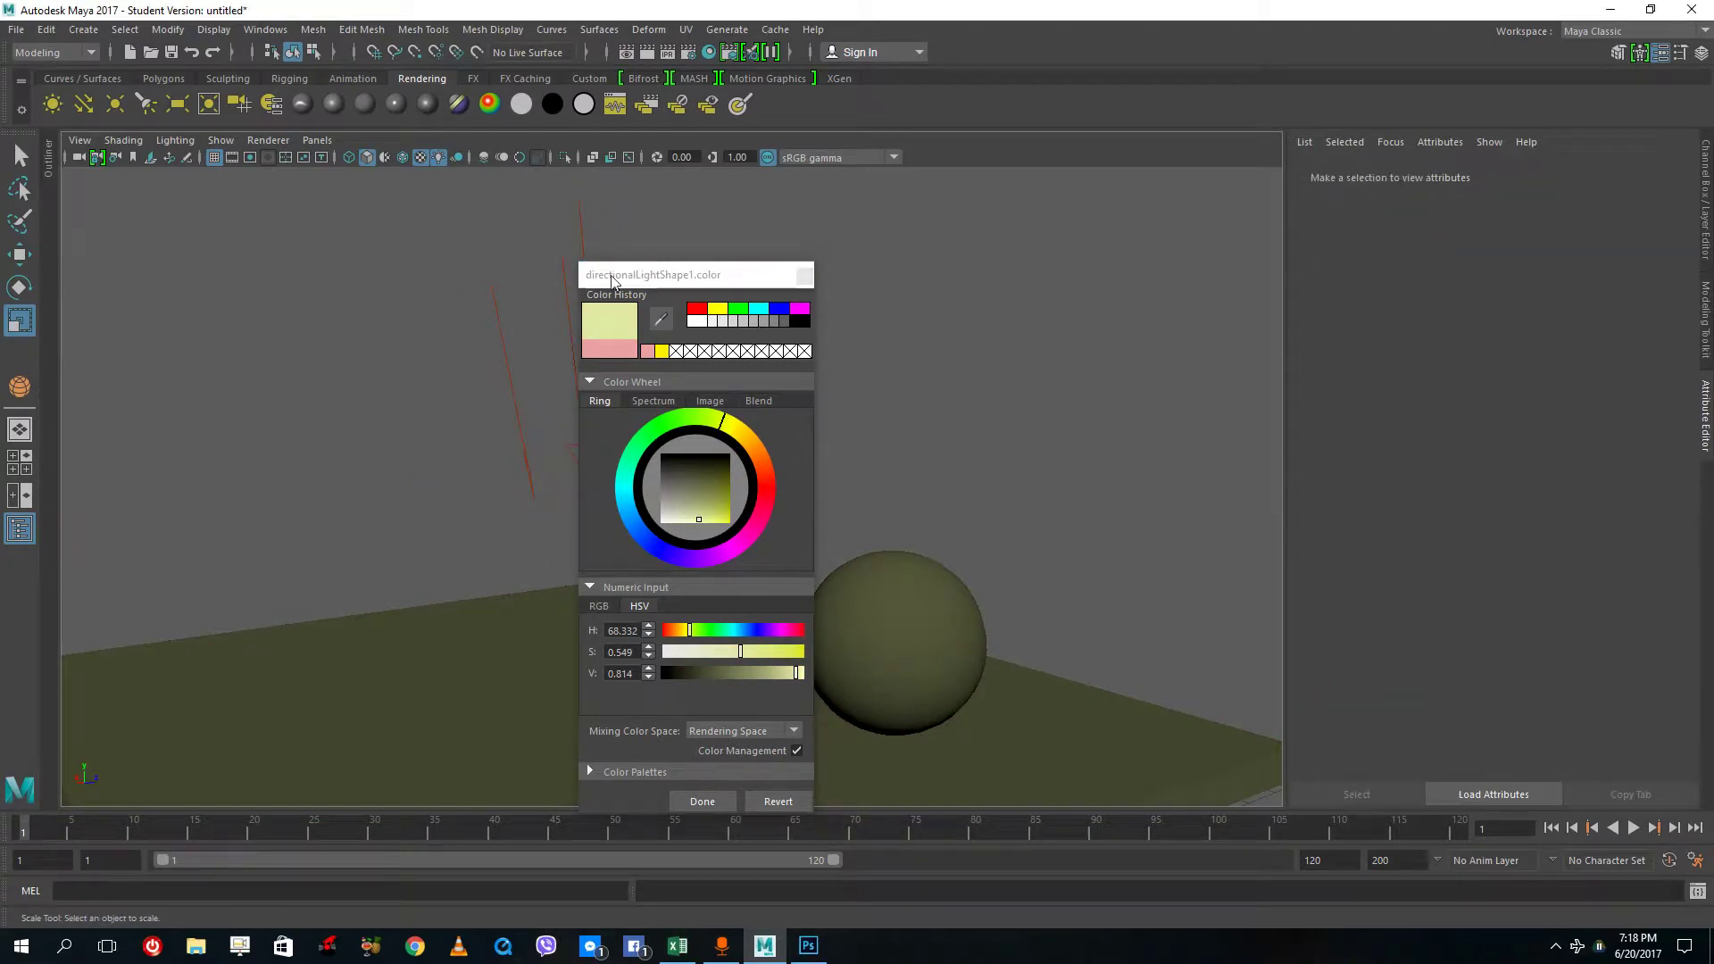
left_click(702, 800)
left_click(583, 433)
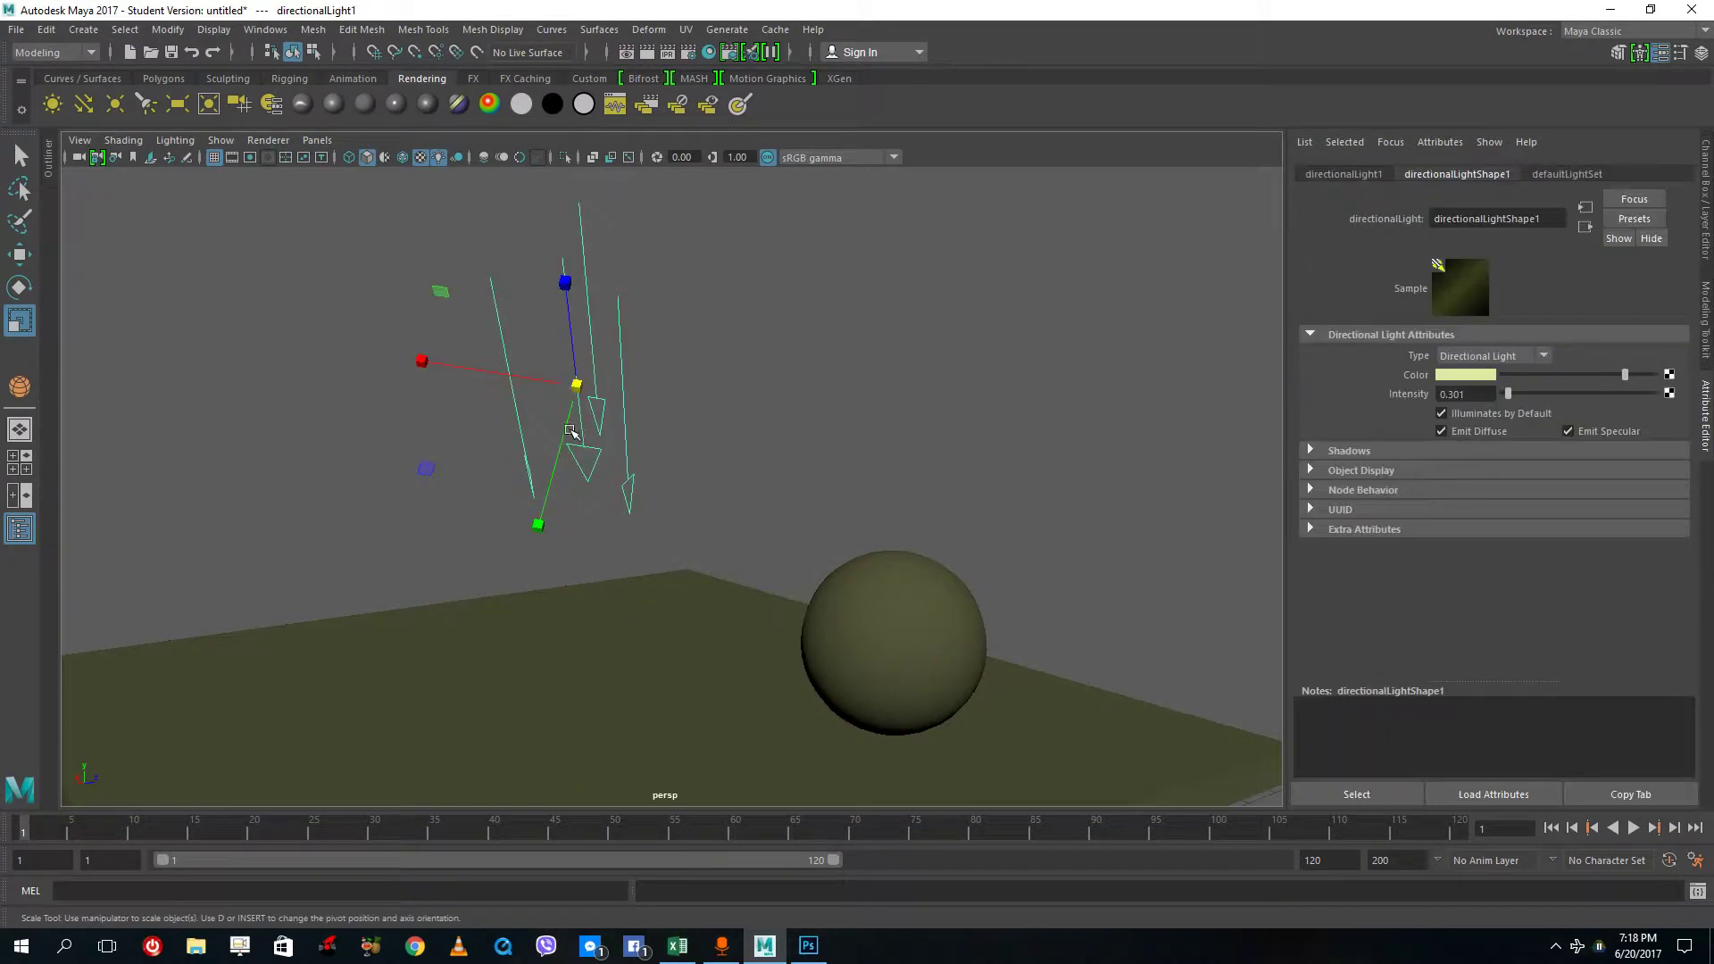
left_click(19, 287)
left_click_drag(509, 357, 673, 333)
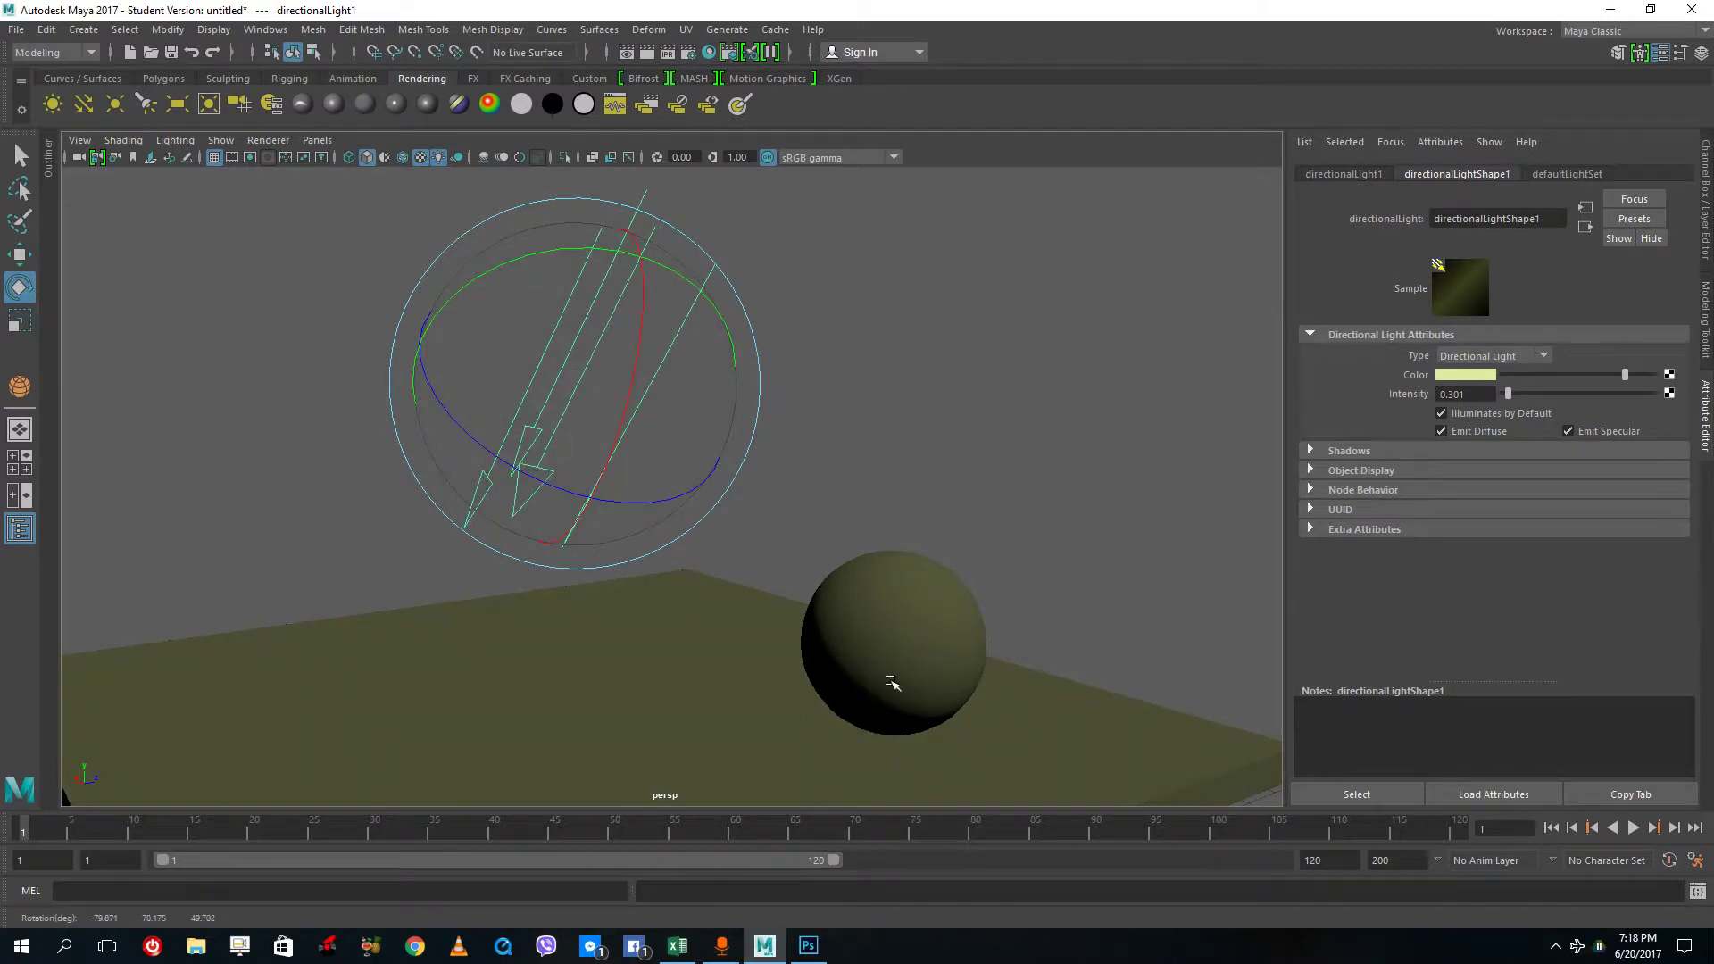
Enable depth map shadows on the directional light and bring up the viewport Lighting menu.
left_click(1310, 451)
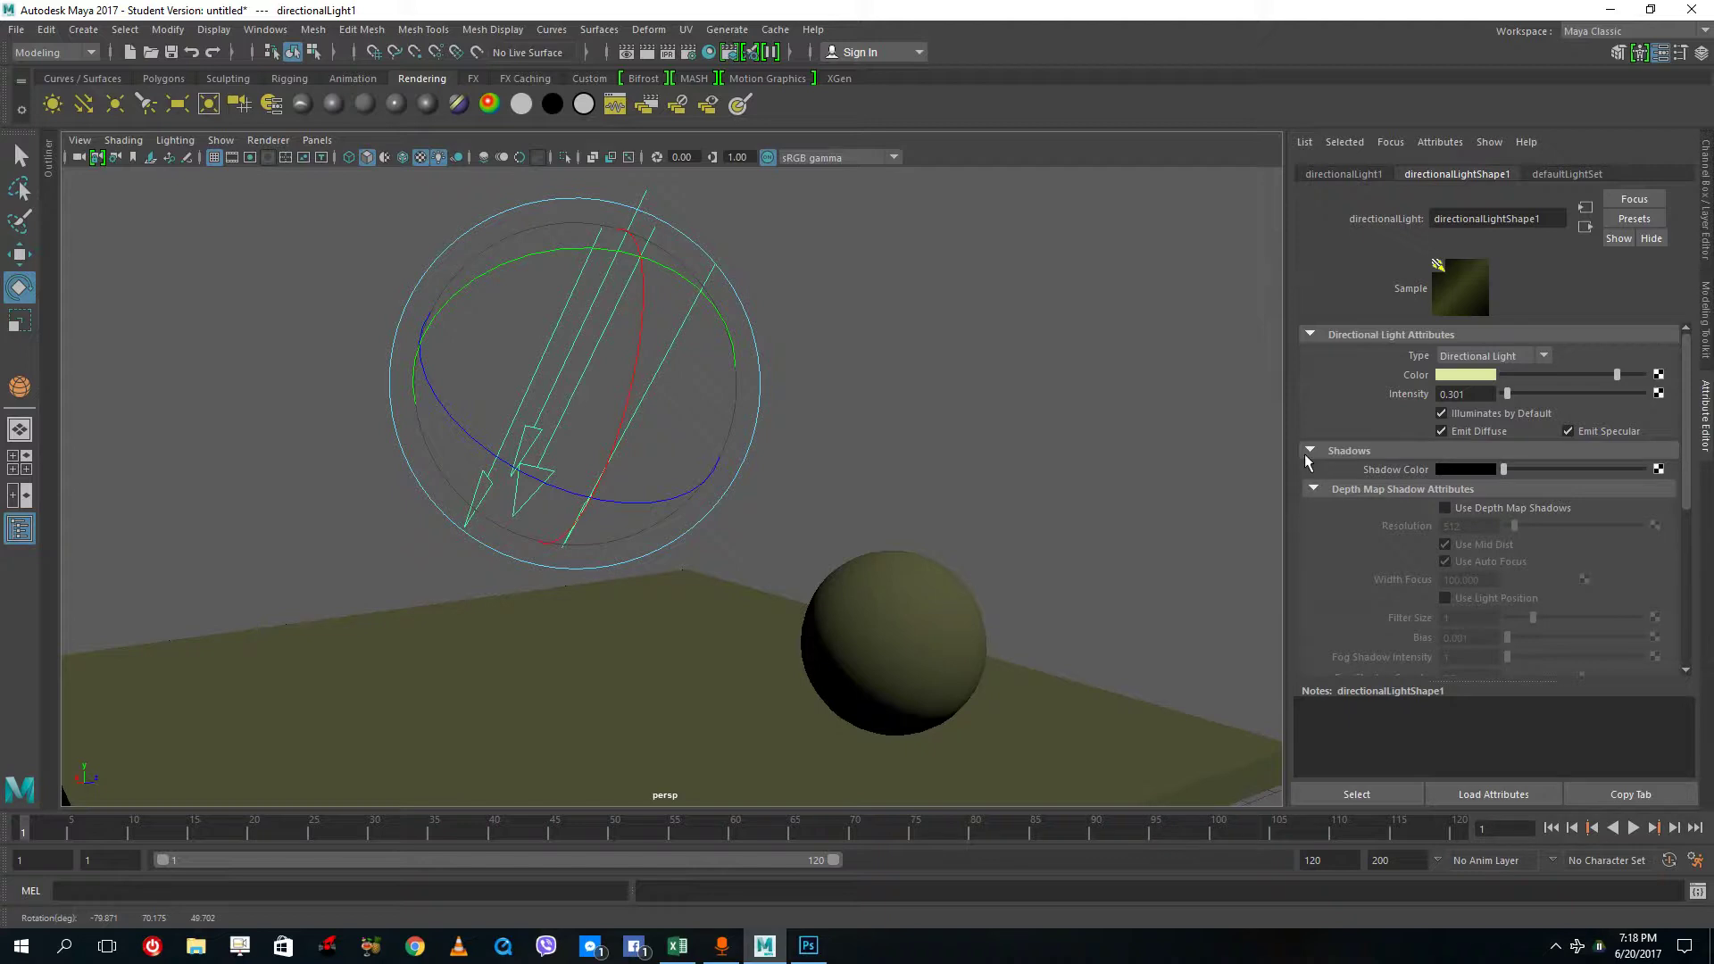
left_click(1445, 508)
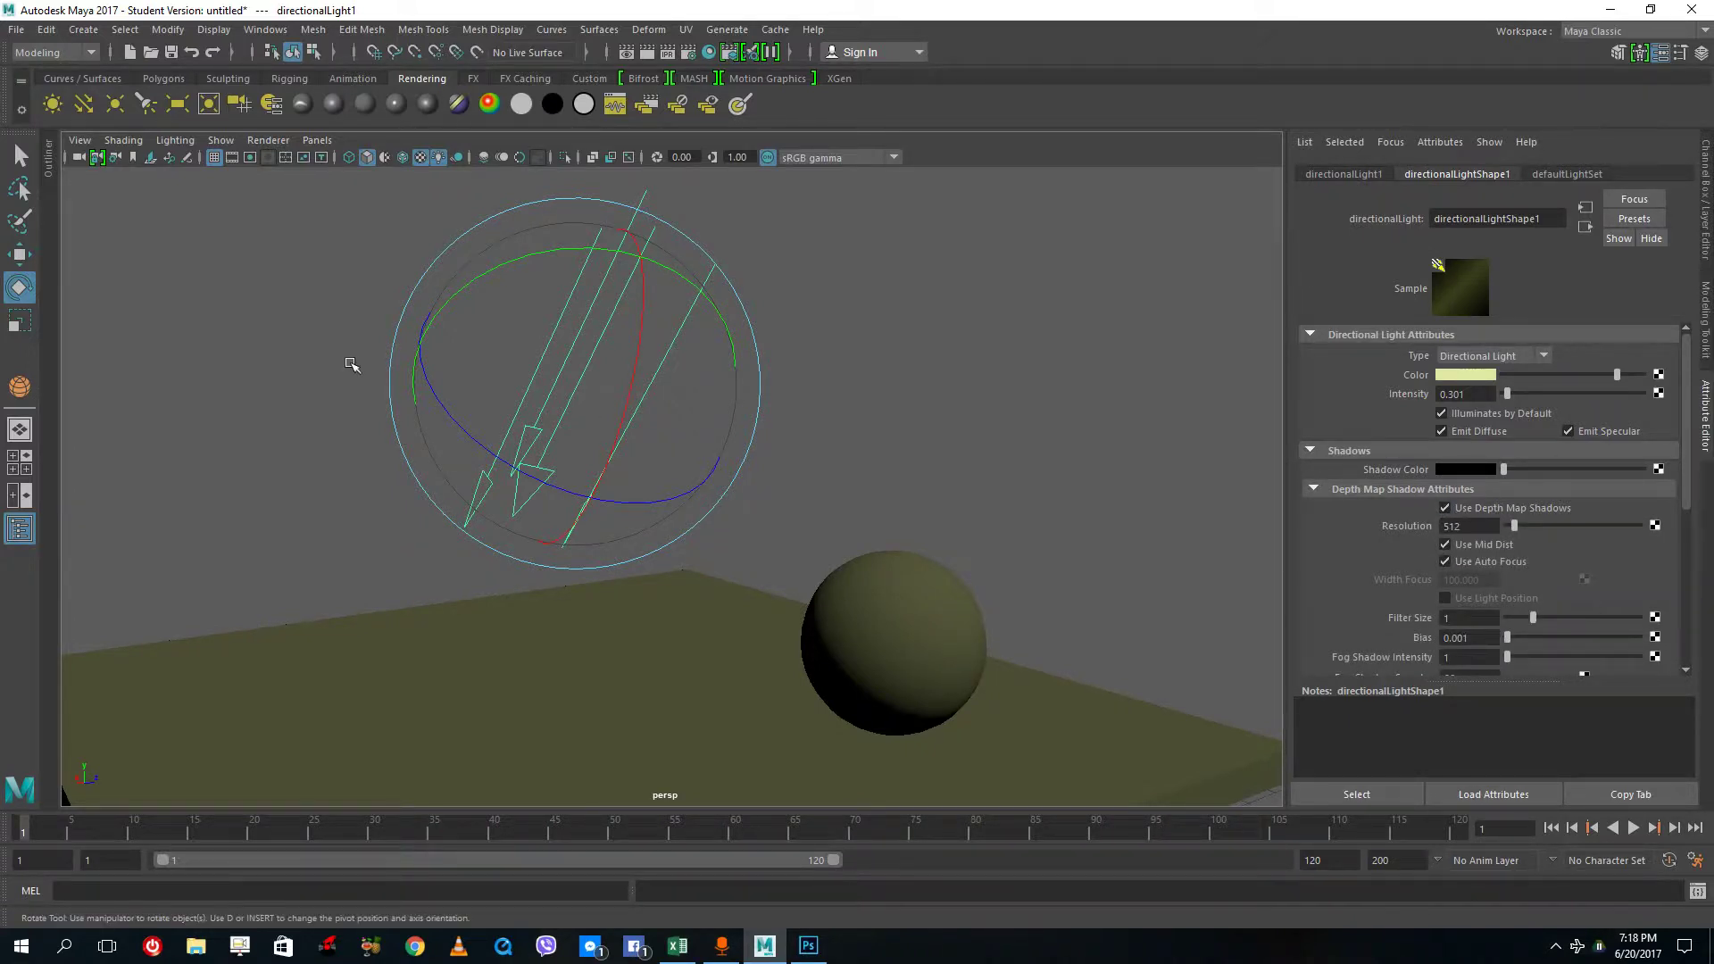
left_click(219, 143)
mouse_move(172, 145)
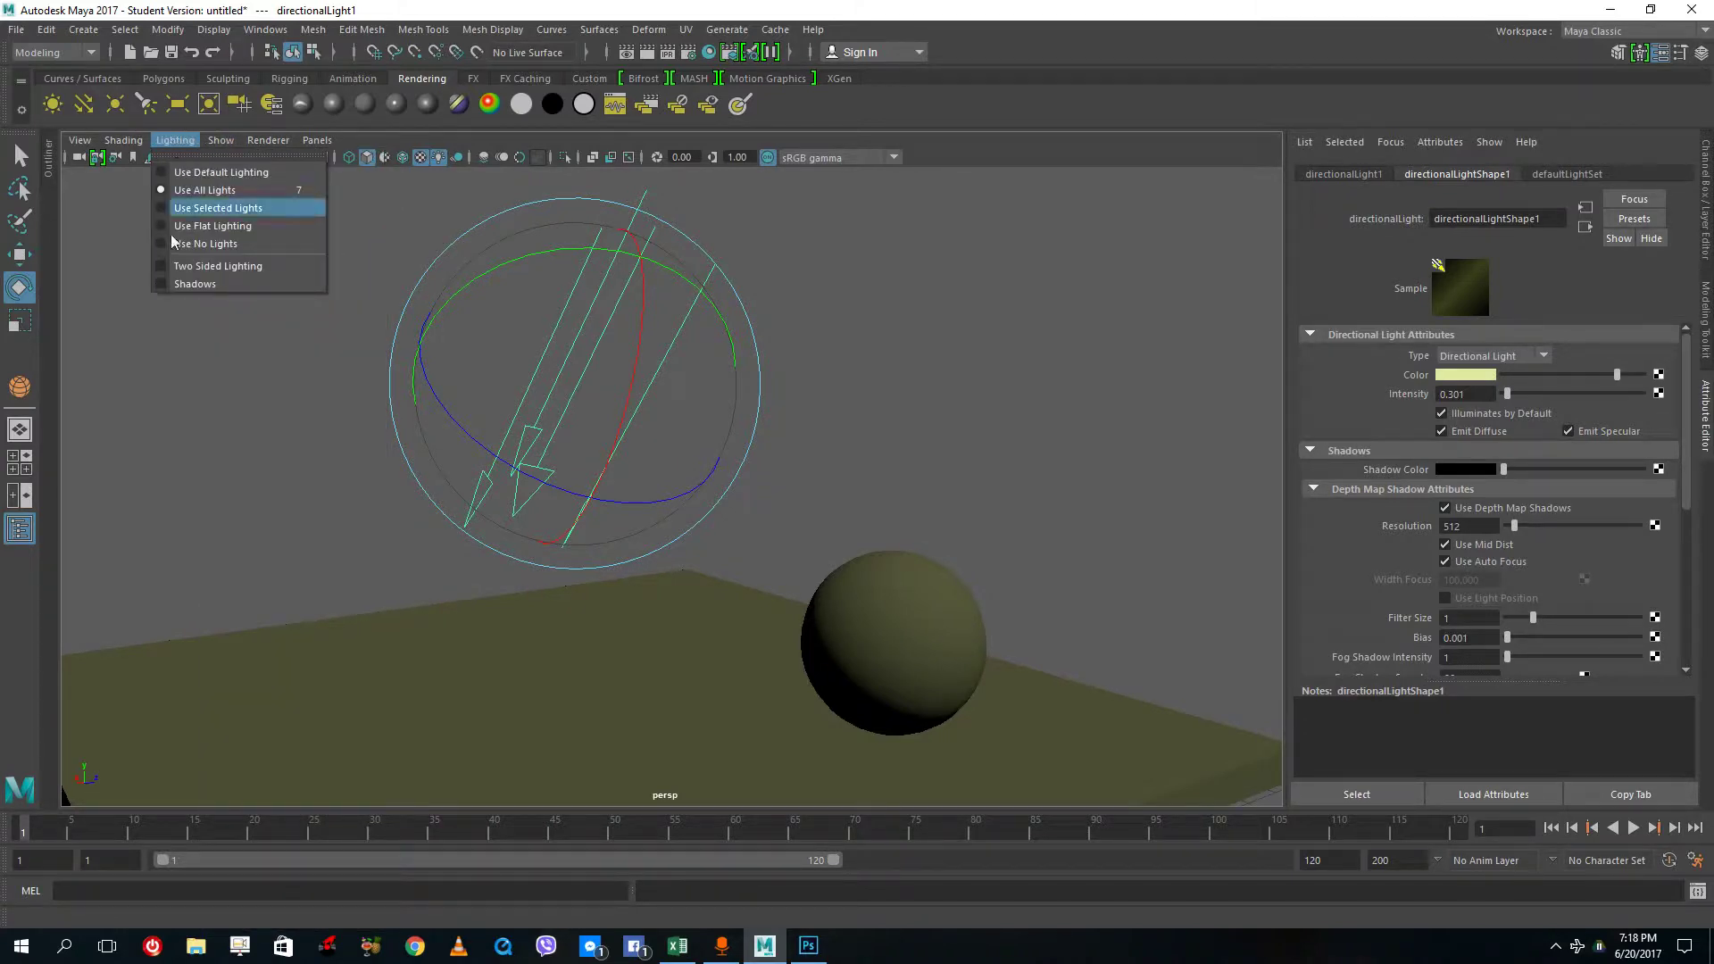
Show shadows in the viewport and rotate the directional light to shift the sphere's shadow.
left_click(187, 284)
left_click_drag(605, 336, 669, 304)
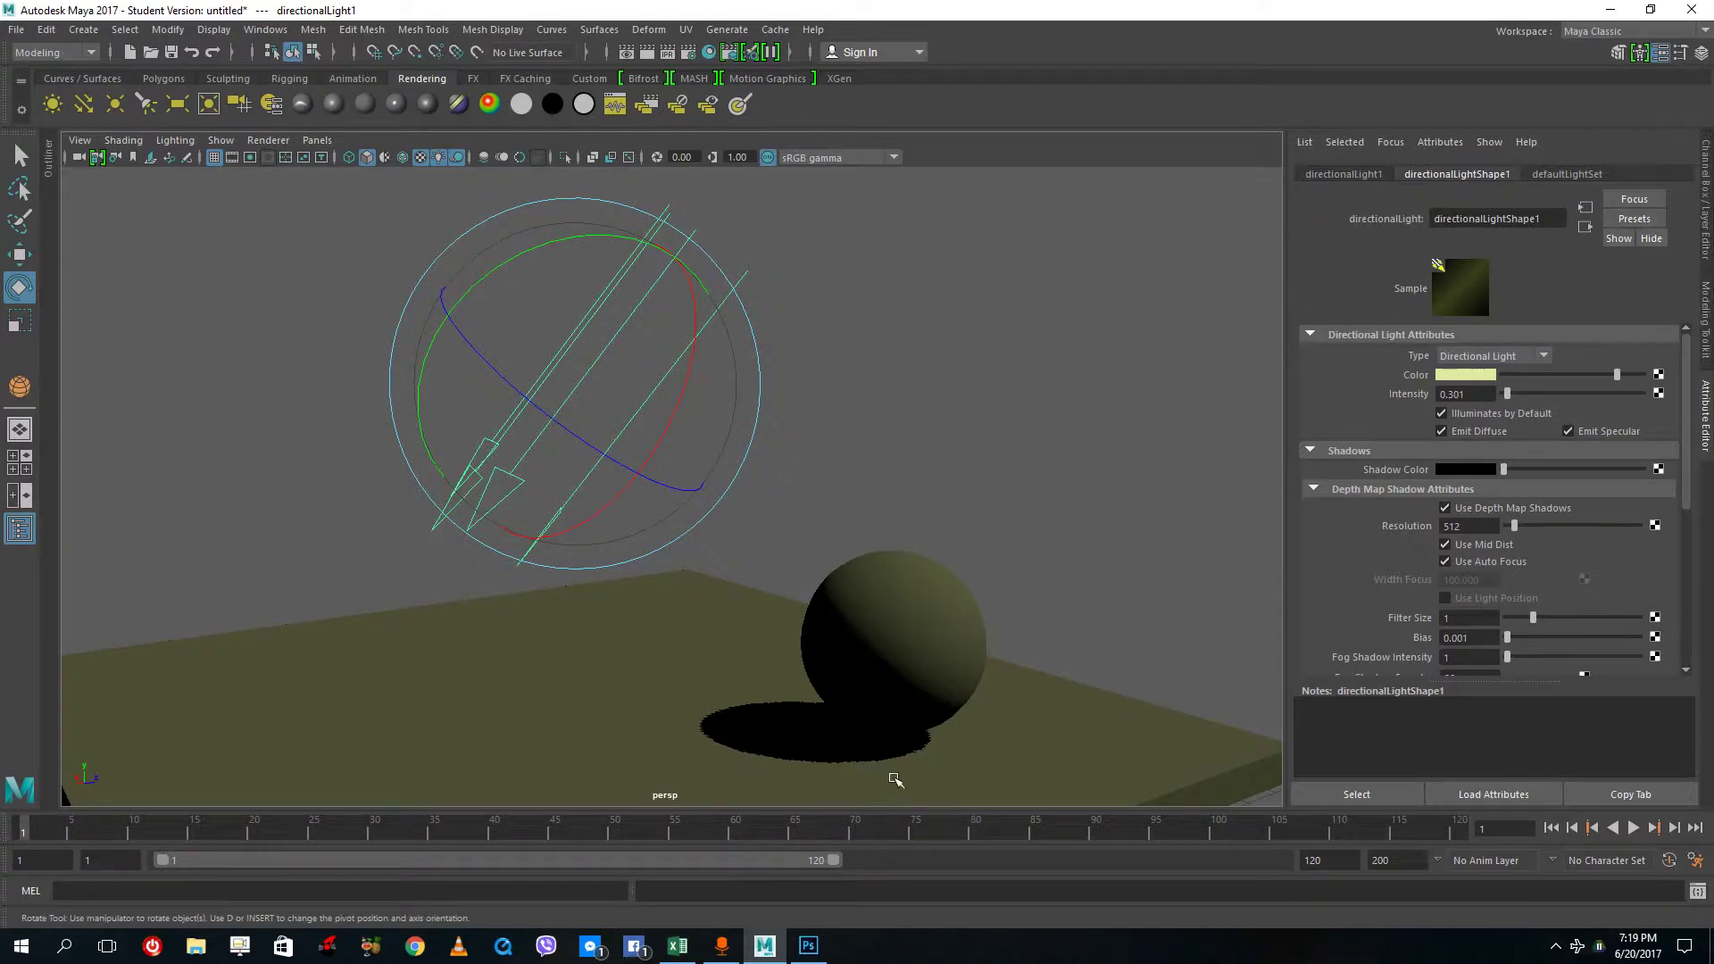
scroll(892, 775, "up", 3)
scroll(803, 620, "up", 2)
middle_click_drag(781, 616, 777, 465, "alt")
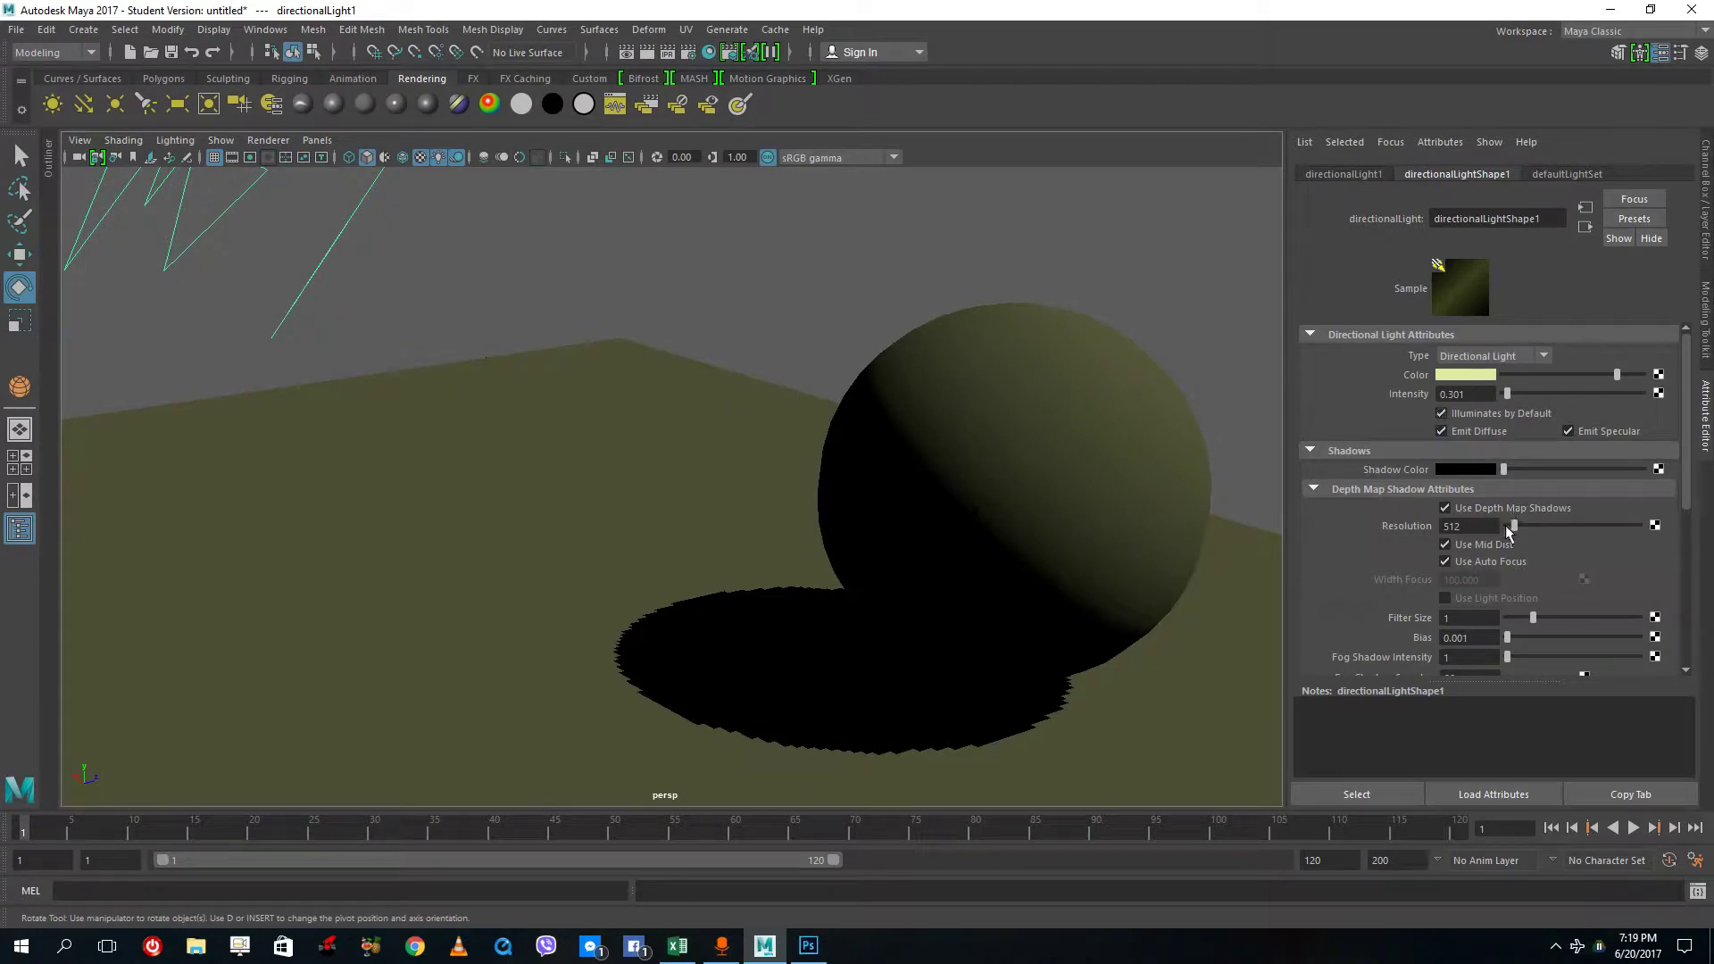
Set the depth map shadow resolution to 1192, filter size 5 and bias 0.000.
left_click_drag(1515, 526, 1513, 546)
left_click_drag(1537, 620, 1647, 616)
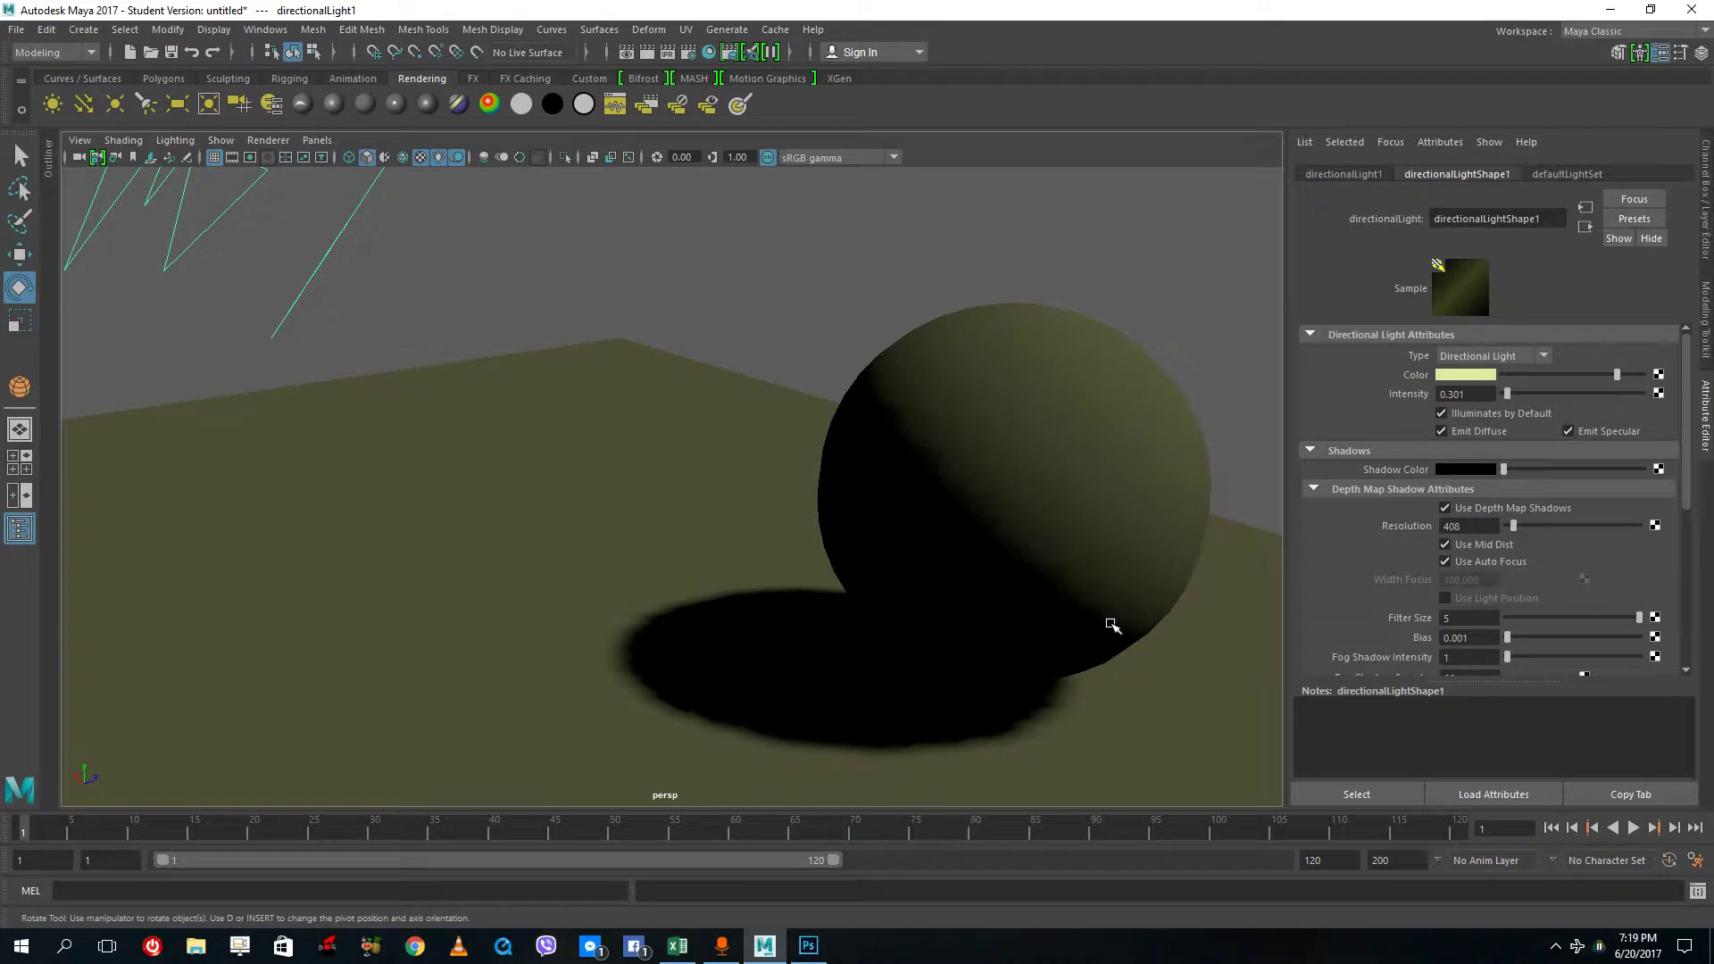
mouse_move(1513, 637)
left_mouse_down()
mouse_move(1566, 645)
mouse_move(1501, 665)
left_mouse_up()
left_click_drag(1515, 530, 1530, 533)
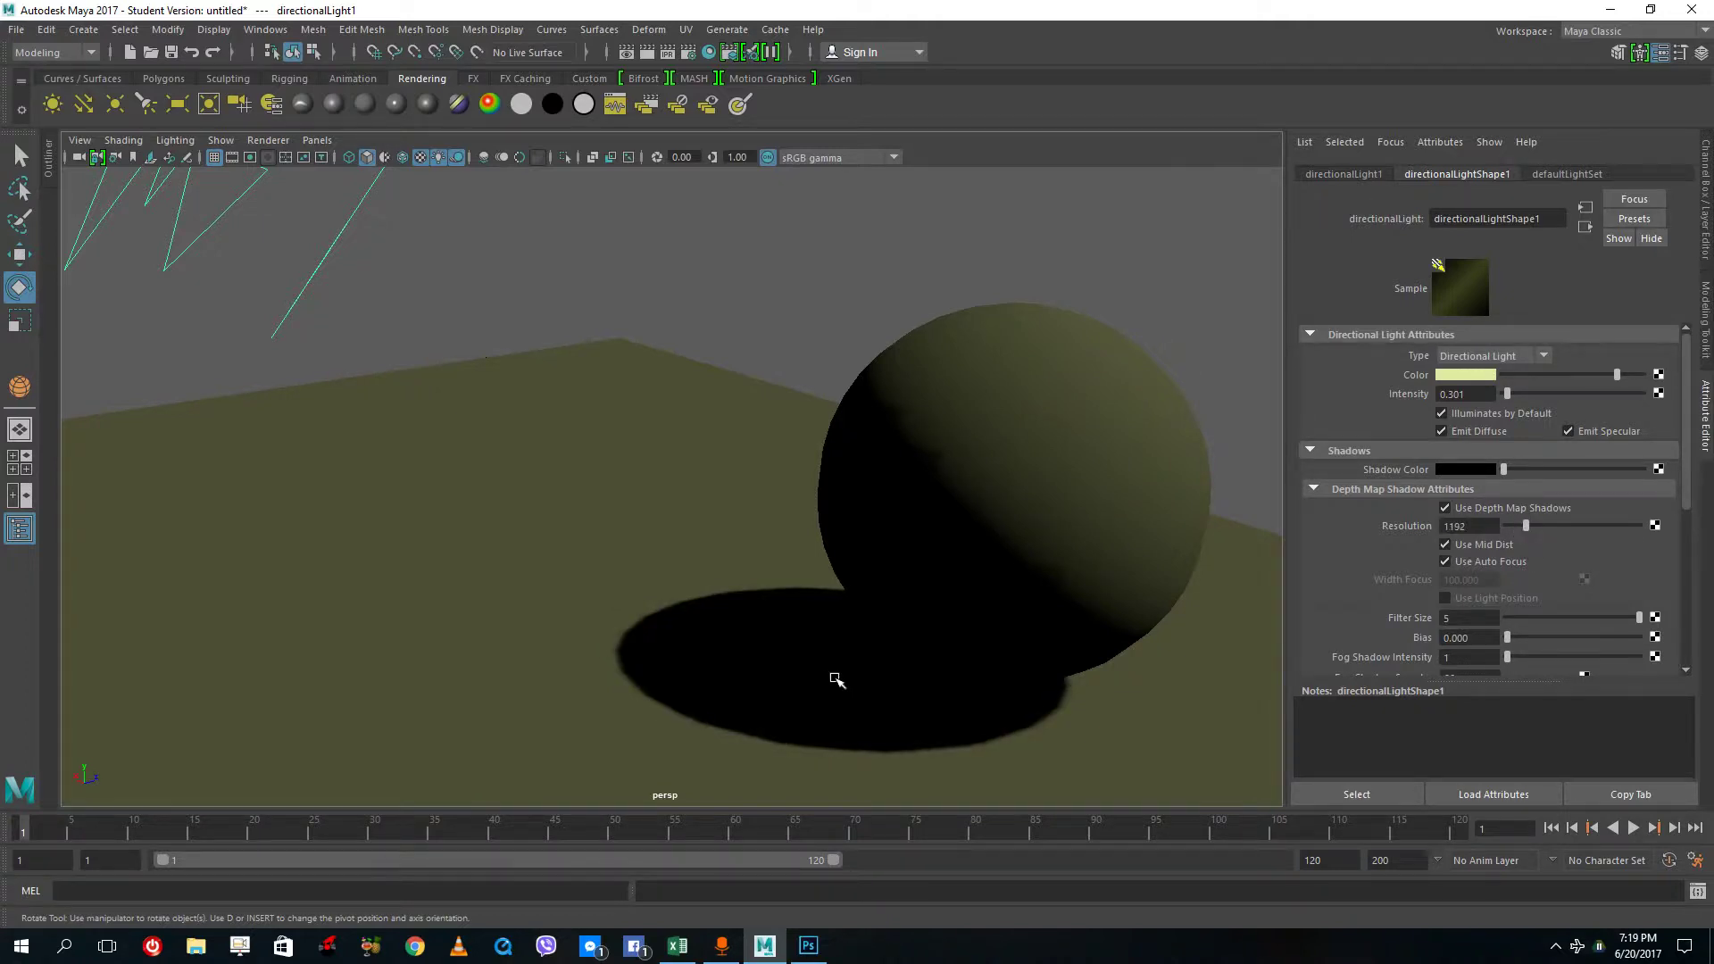
scroll(836, 681, "down", 5)
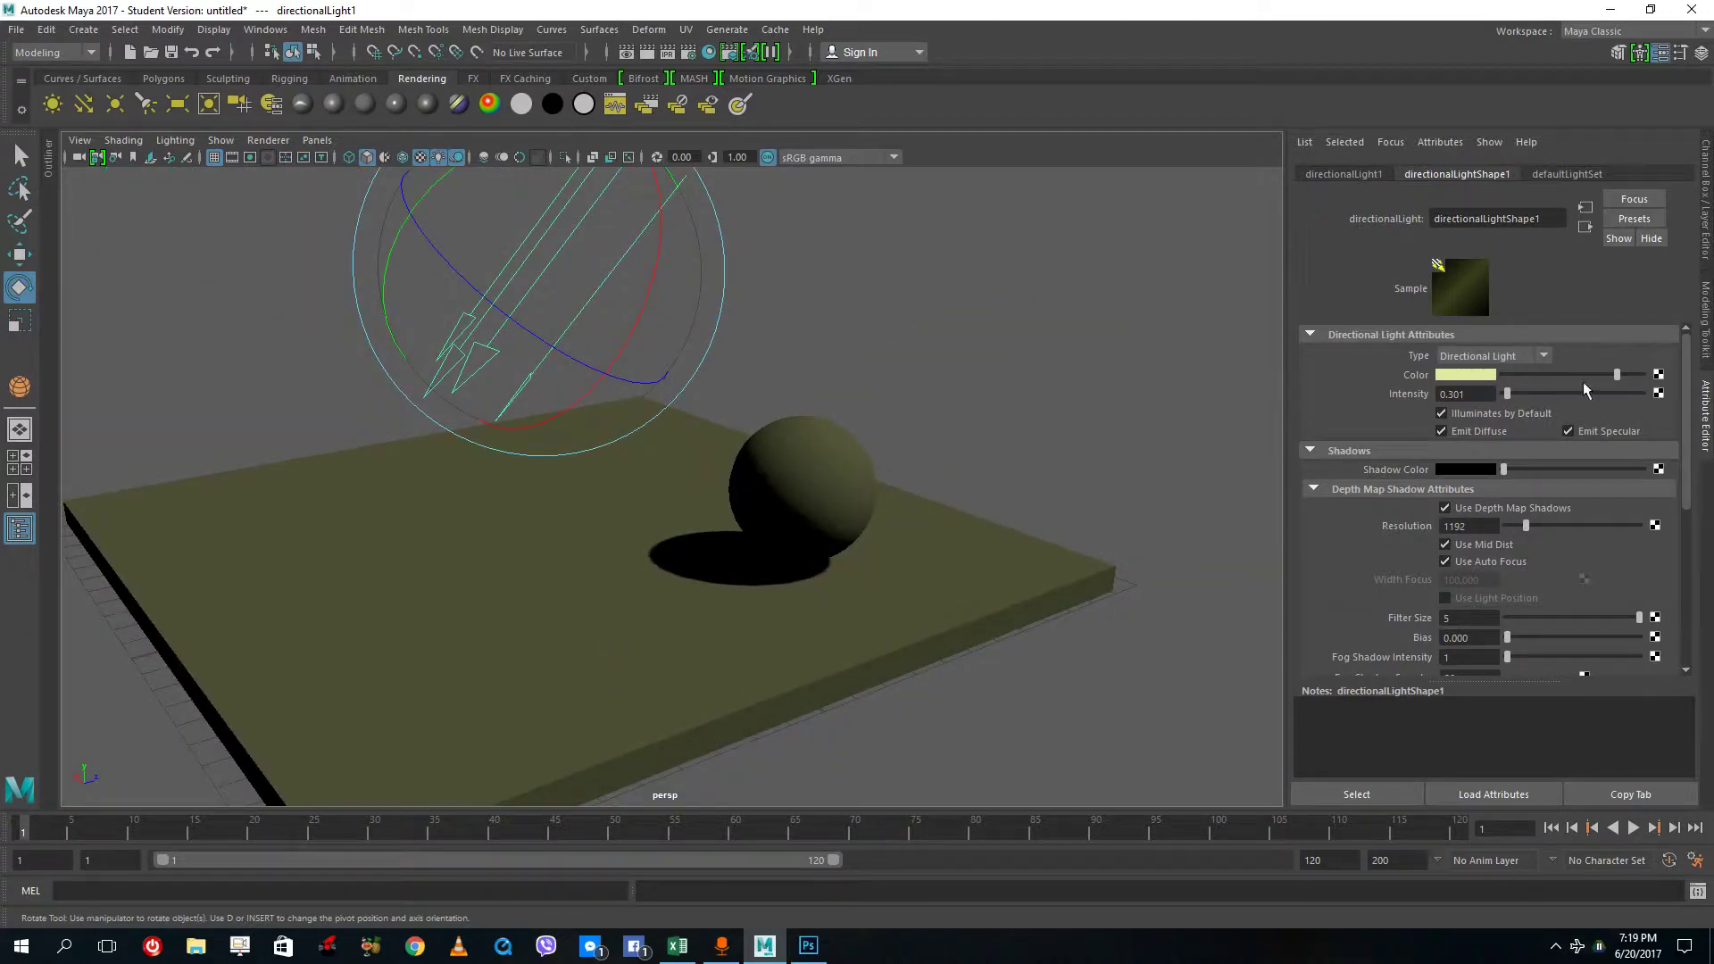
Duplicate the directional light twice, rotating a copy to cast another shadow, and orbit lower.
key("ctrl+d")
left_click_drag(593, 238, 727, 452)
key("ctrl+d")
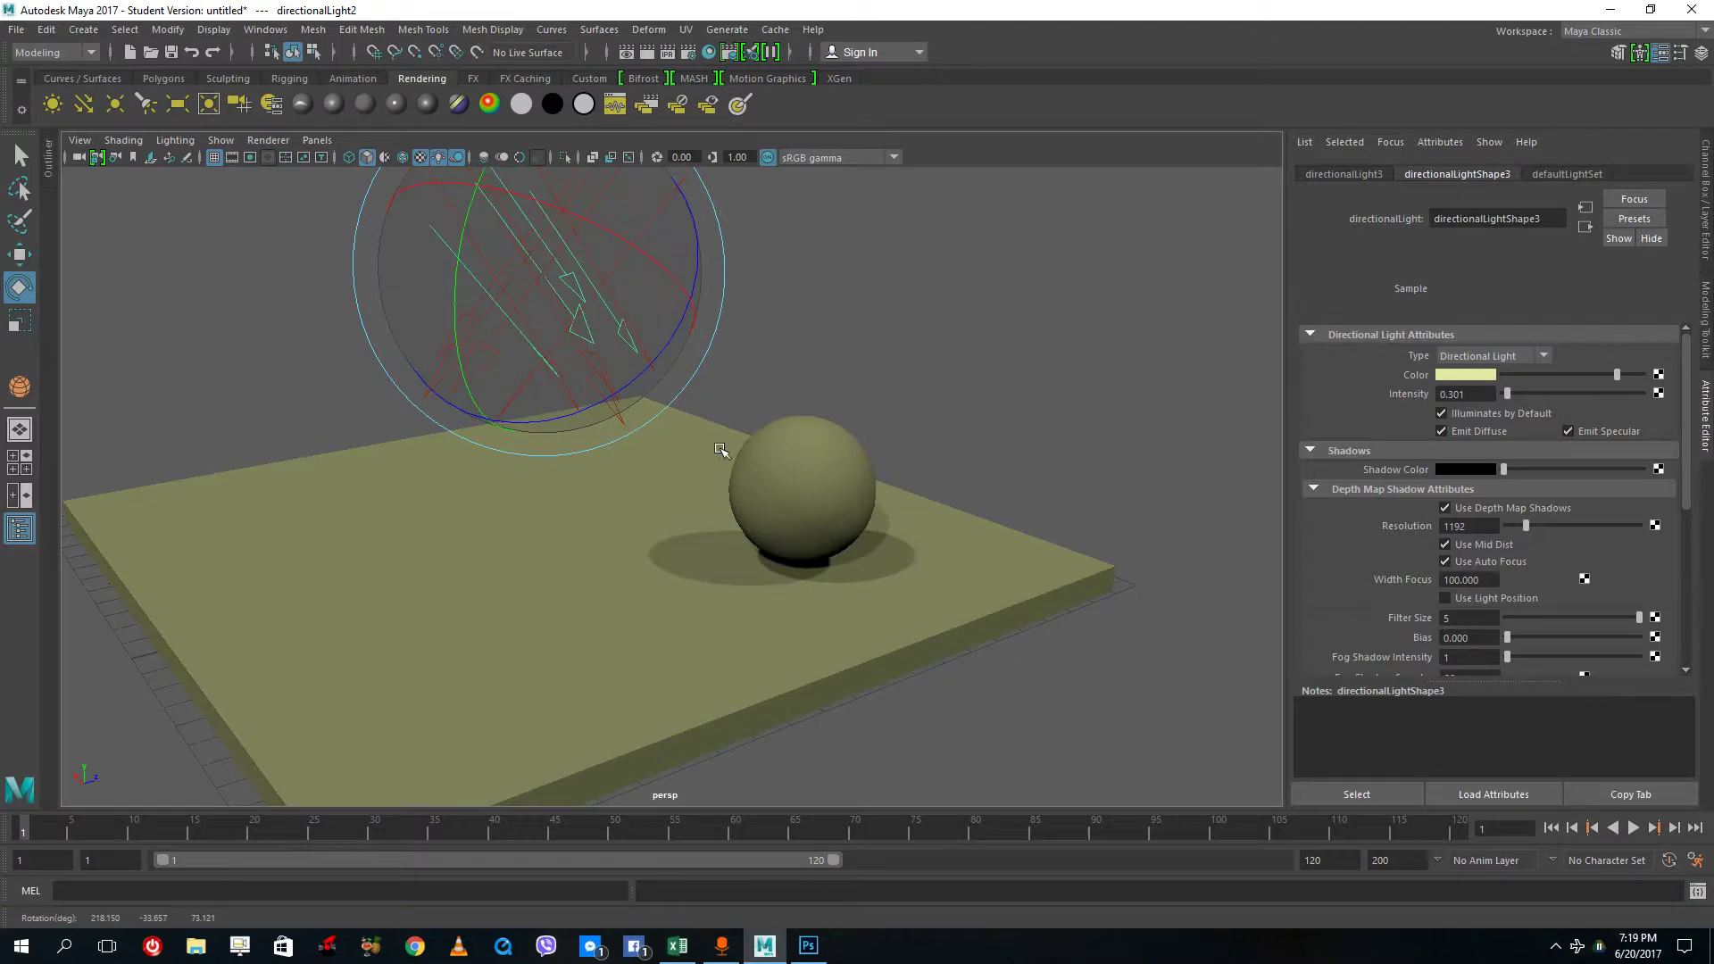
left_click_drag(968, 501, 781, 526, "alt")
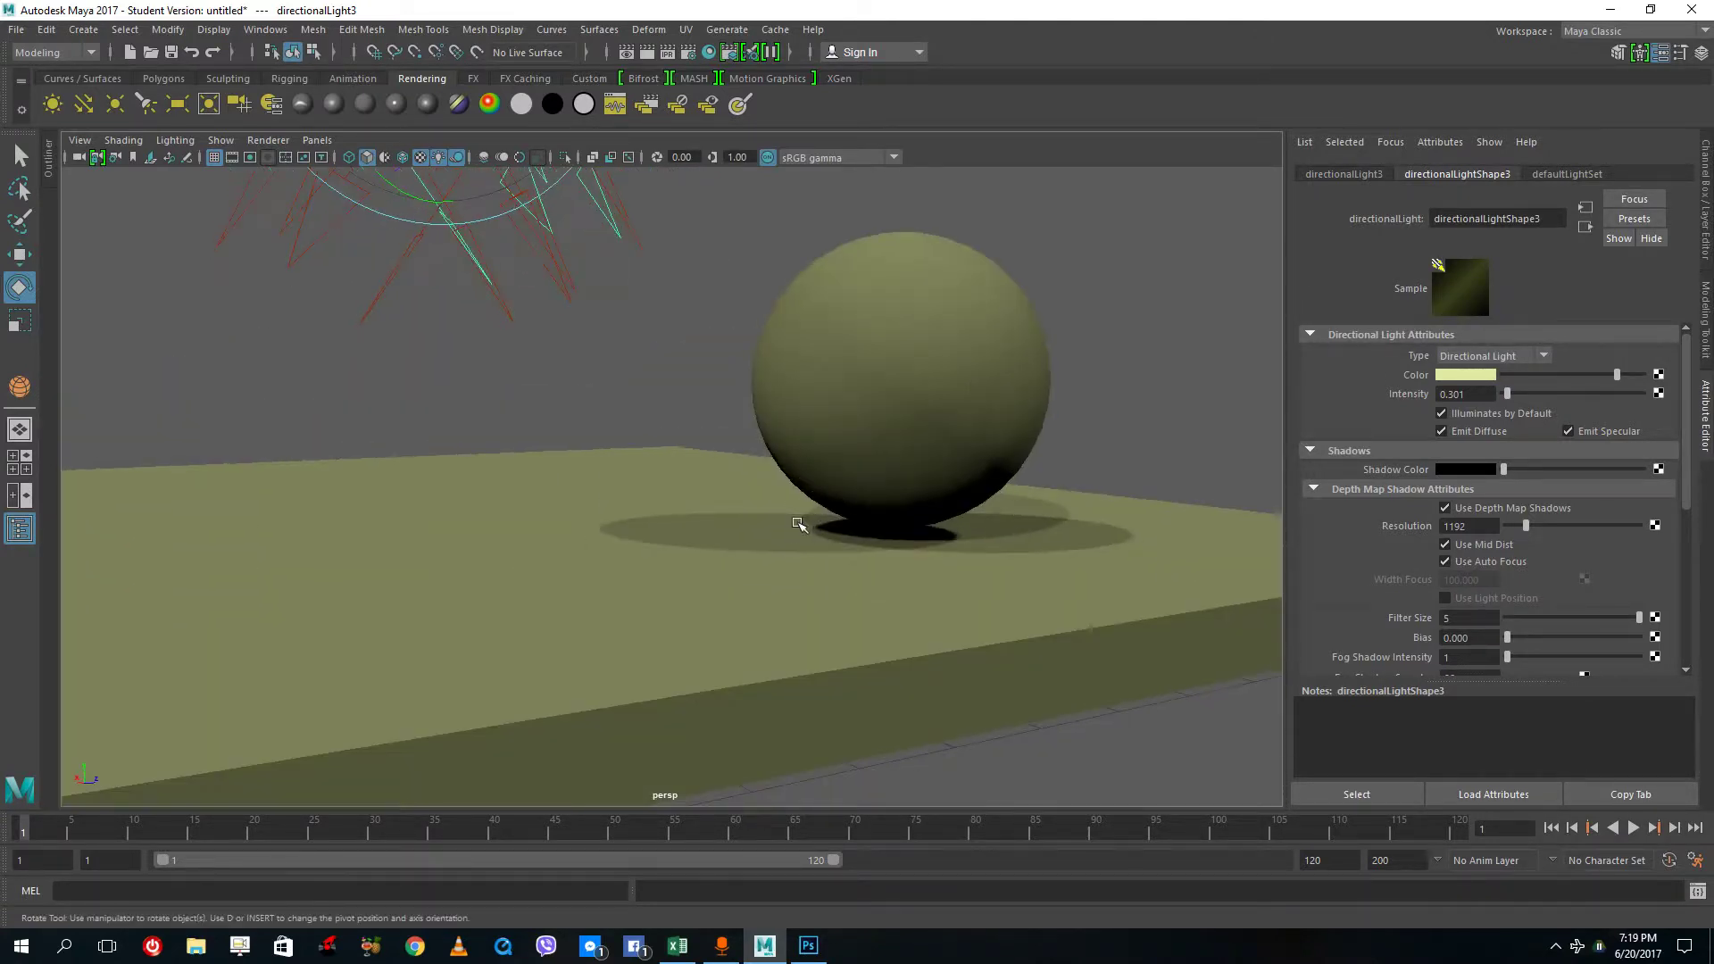
scroll(770, 540, "down", 3)
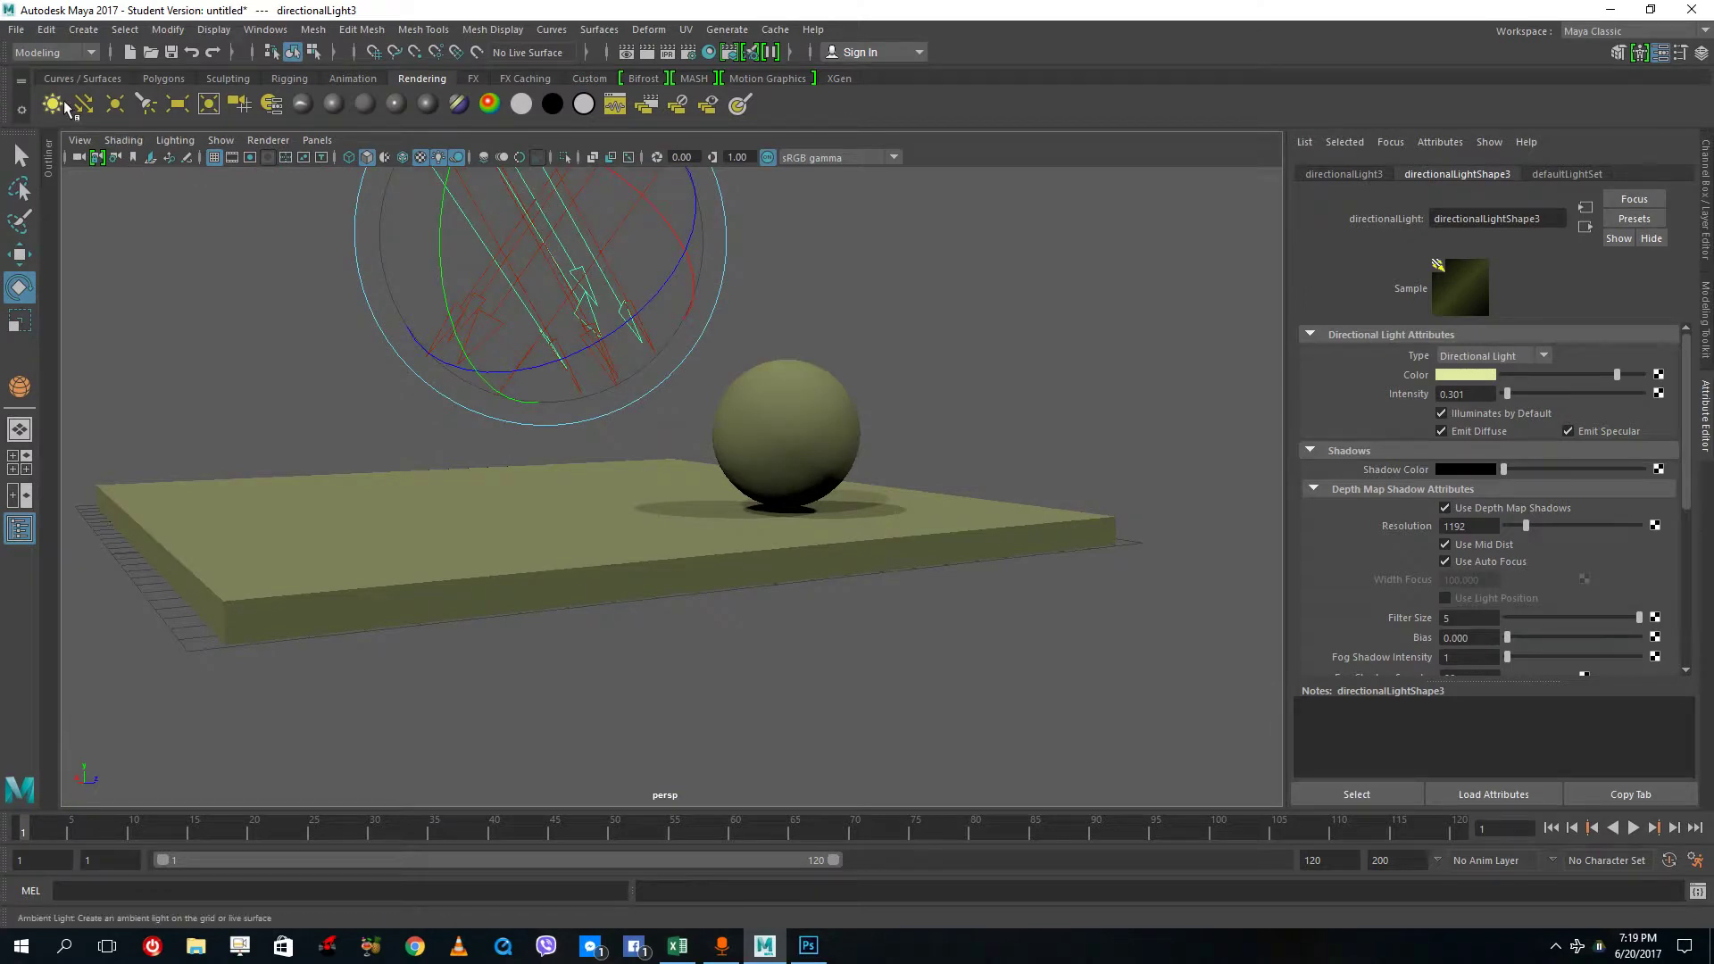
Marquee-select the directional lights above the scene and delete them.
left_click(323, 277)
left_click_drag(257, 188, 616, 258)
key("Delete")
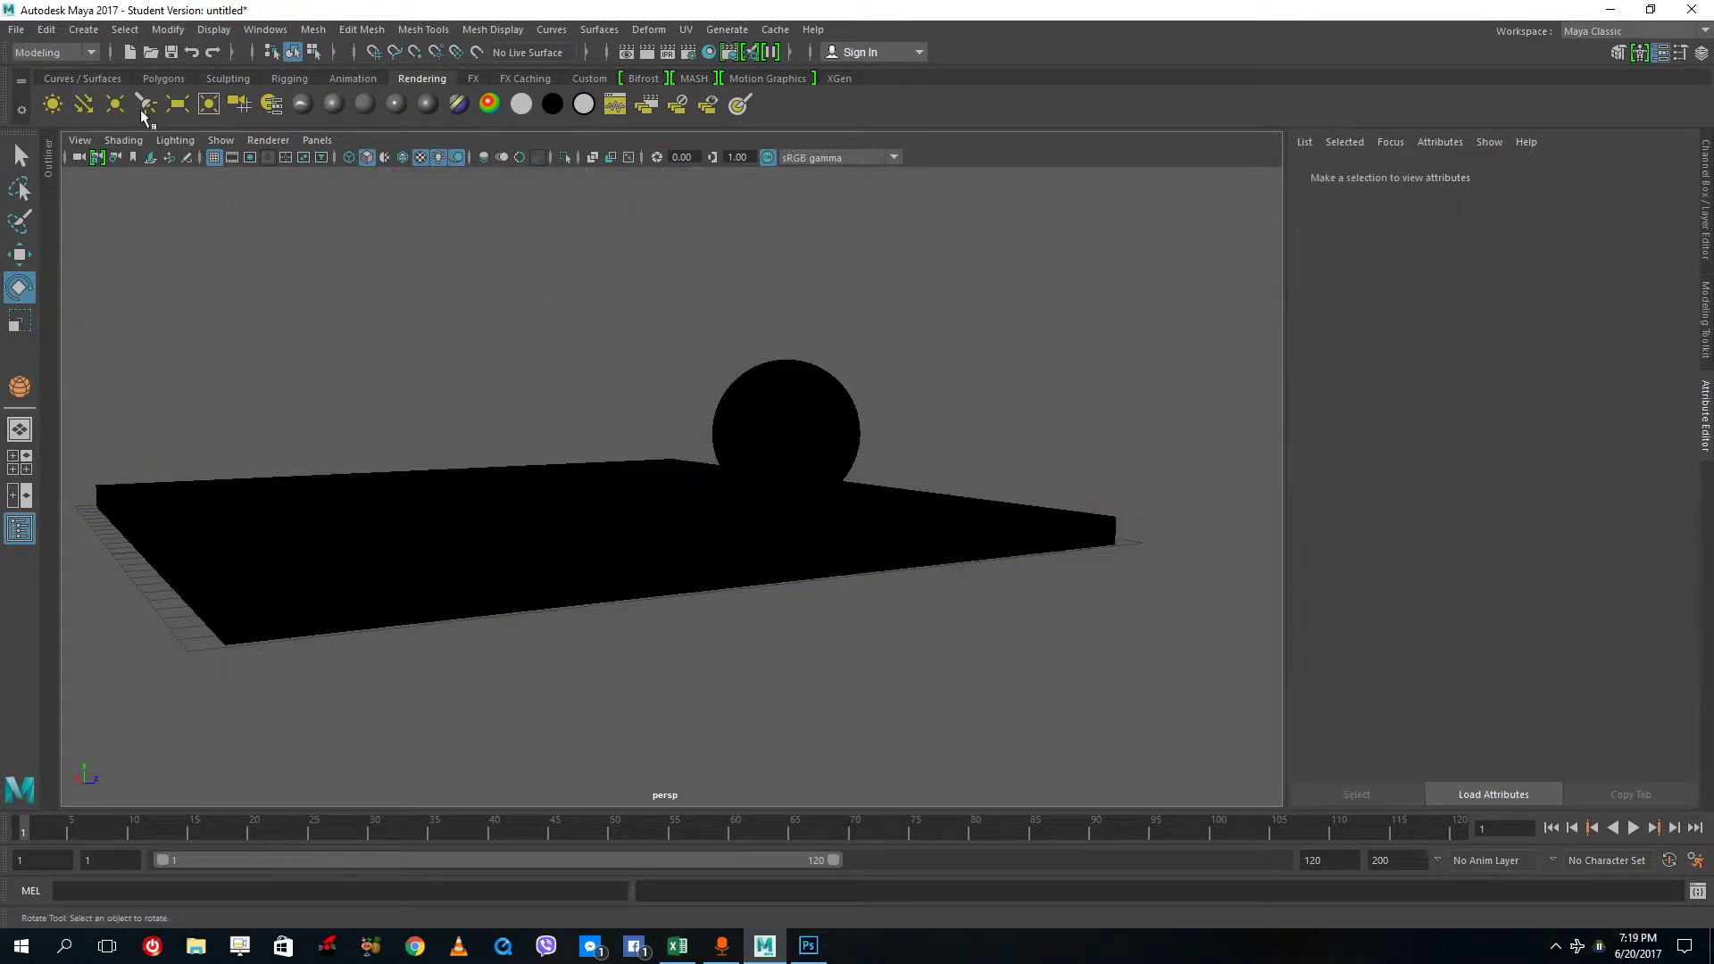
Create a point light and raise it above the slab.
left_click(114, 109)
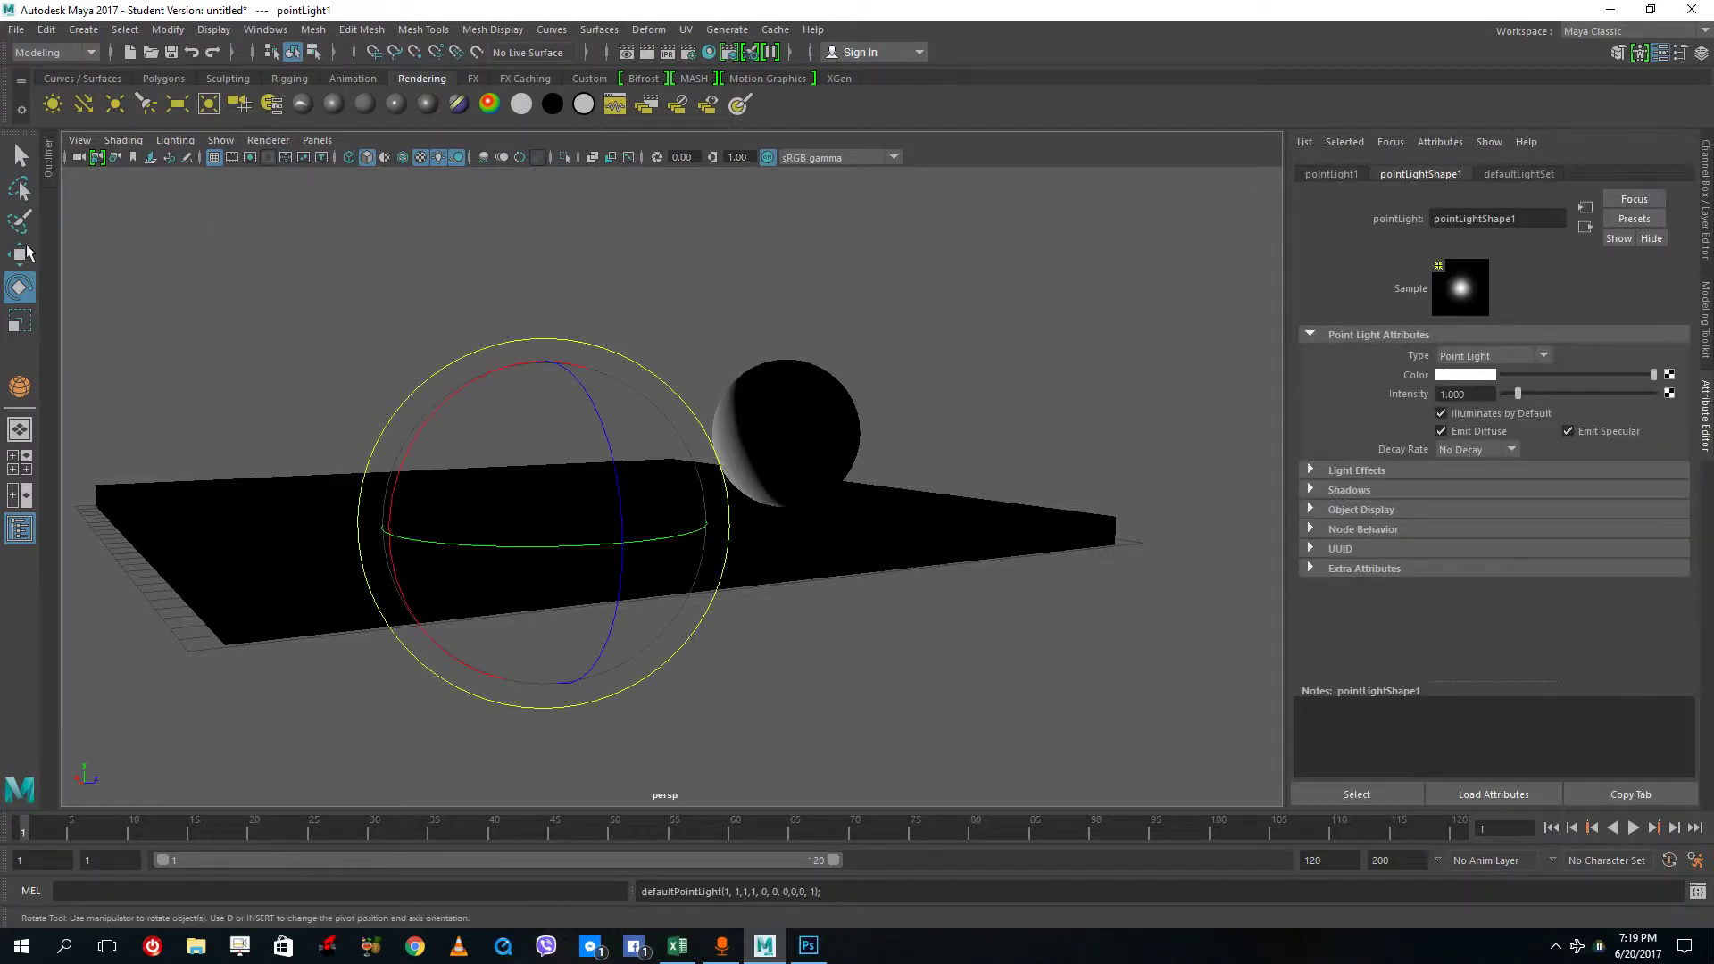
key("w")
mouse_move(544, 349)
left_mouse_down()
mouse_move(543, 143)
mouse_move(543, 256)
mouse_move(902, 273)
mouse_move(636, 260)
mouse_move(555, 276)
left_mouse_up()
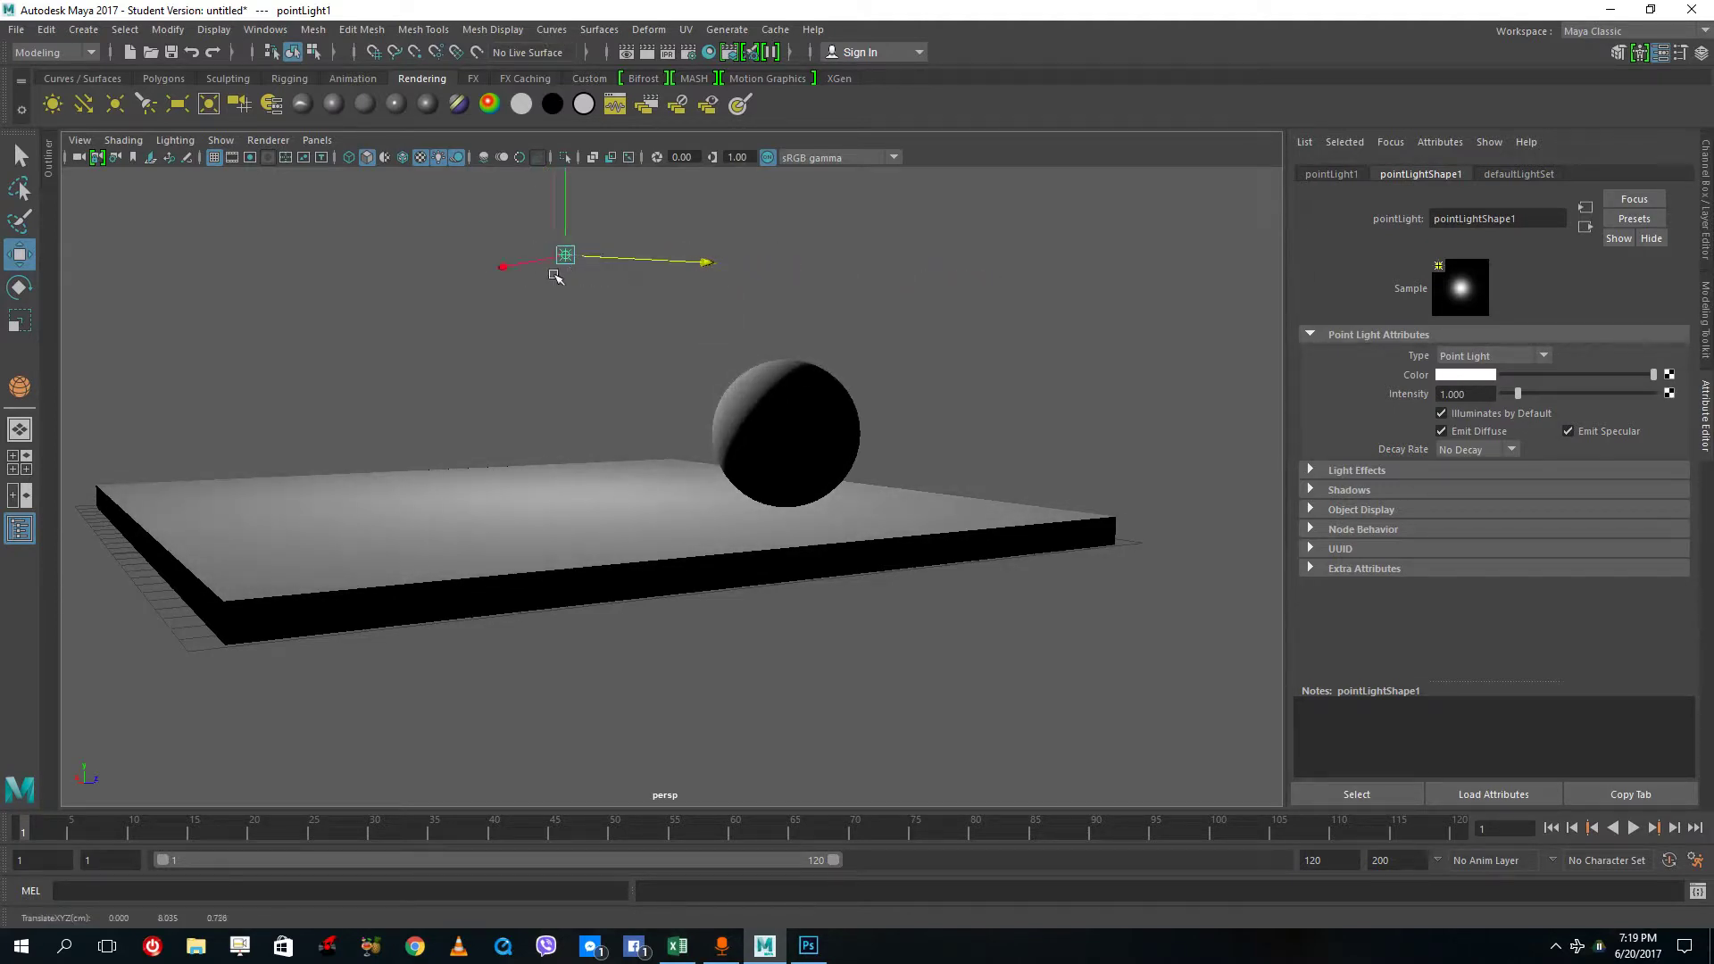
Expand the point light's shadow settings and render a test frame of the slab and sphere.
left_click(1309, 491)
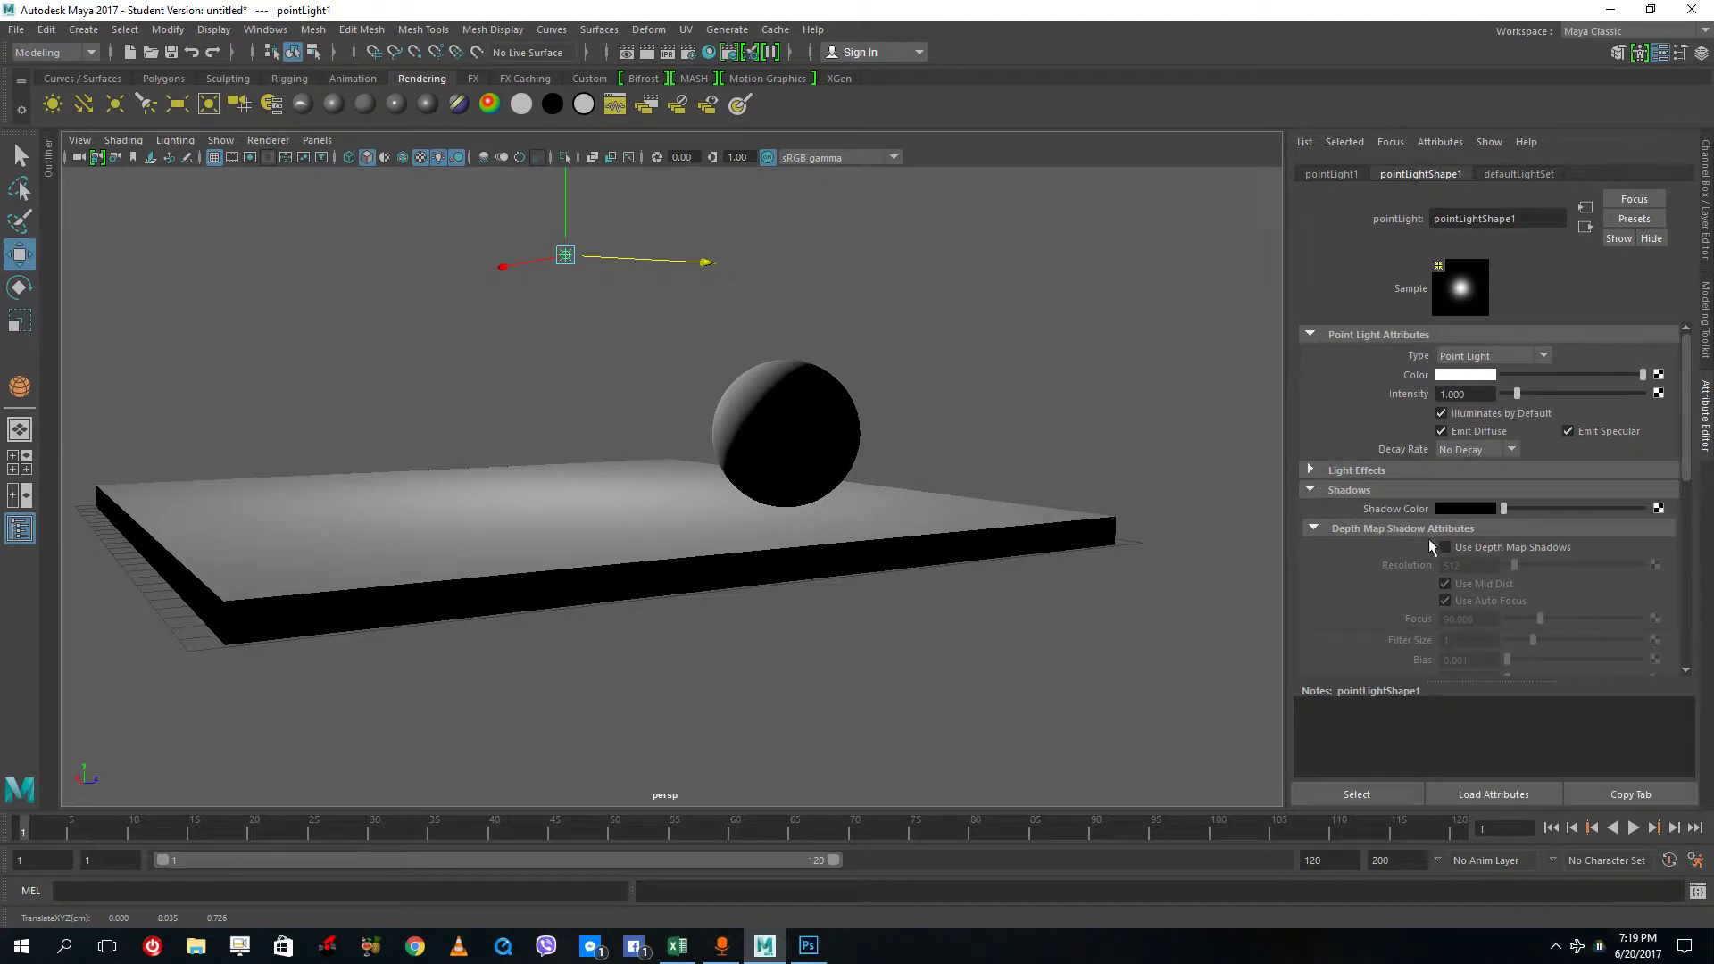
left_click_drag(906, 474, 868, 508, "alt")
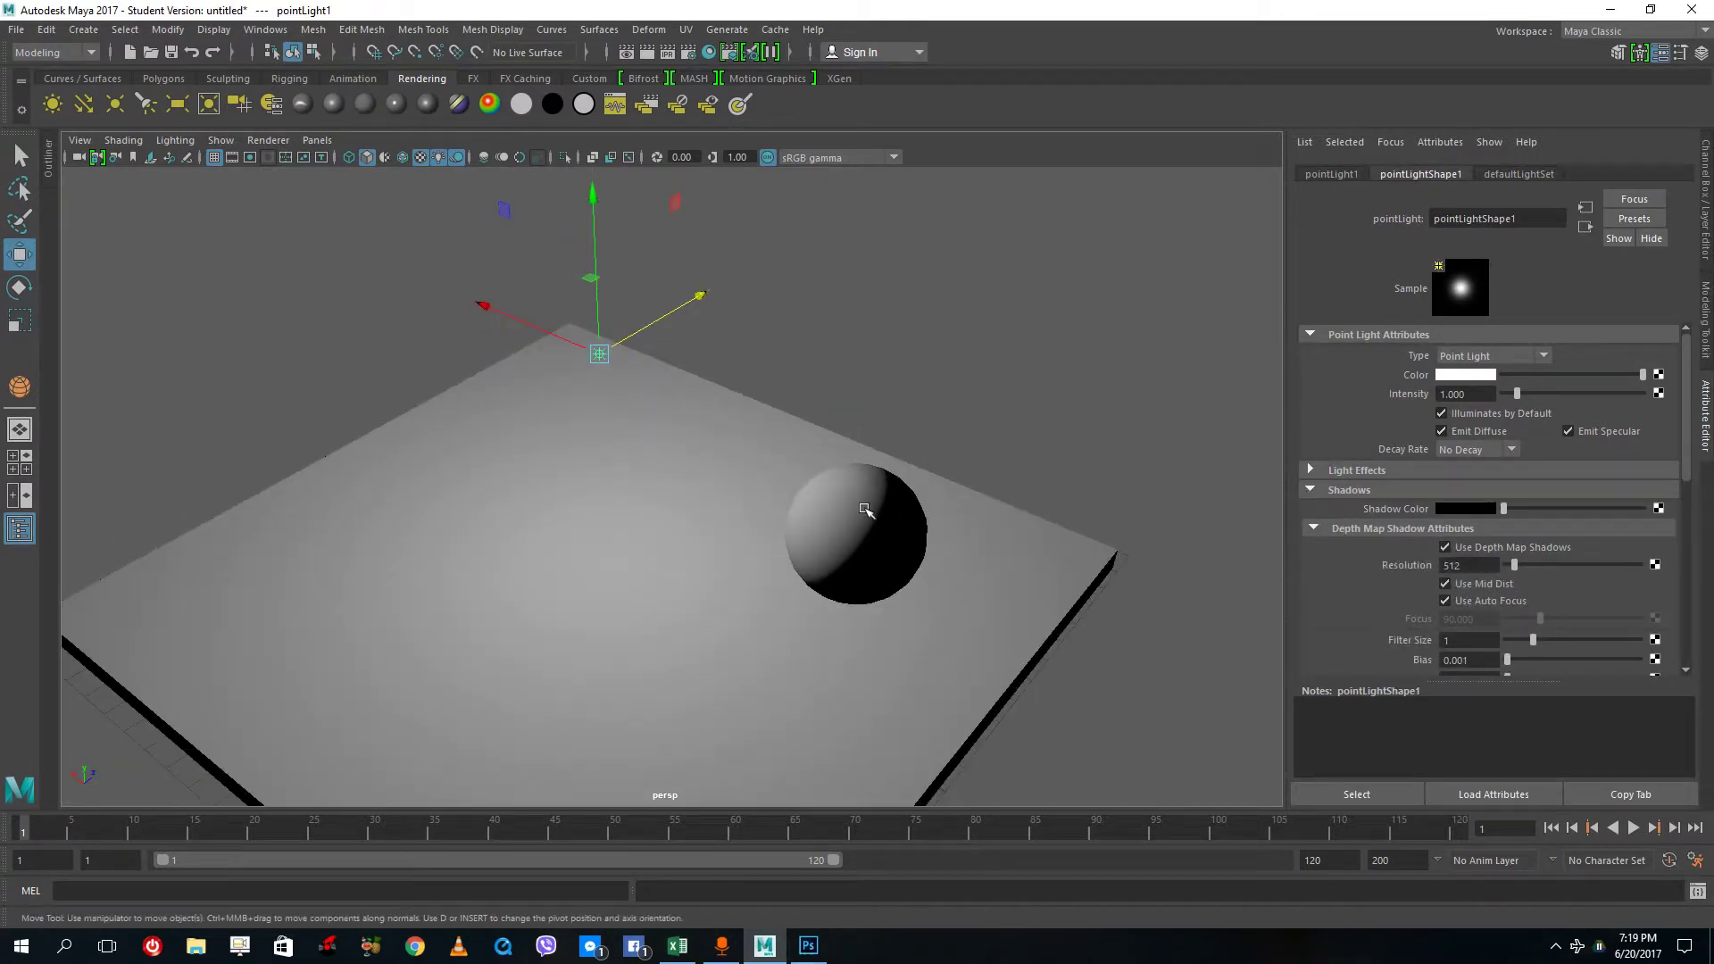
left_click(648, 53)
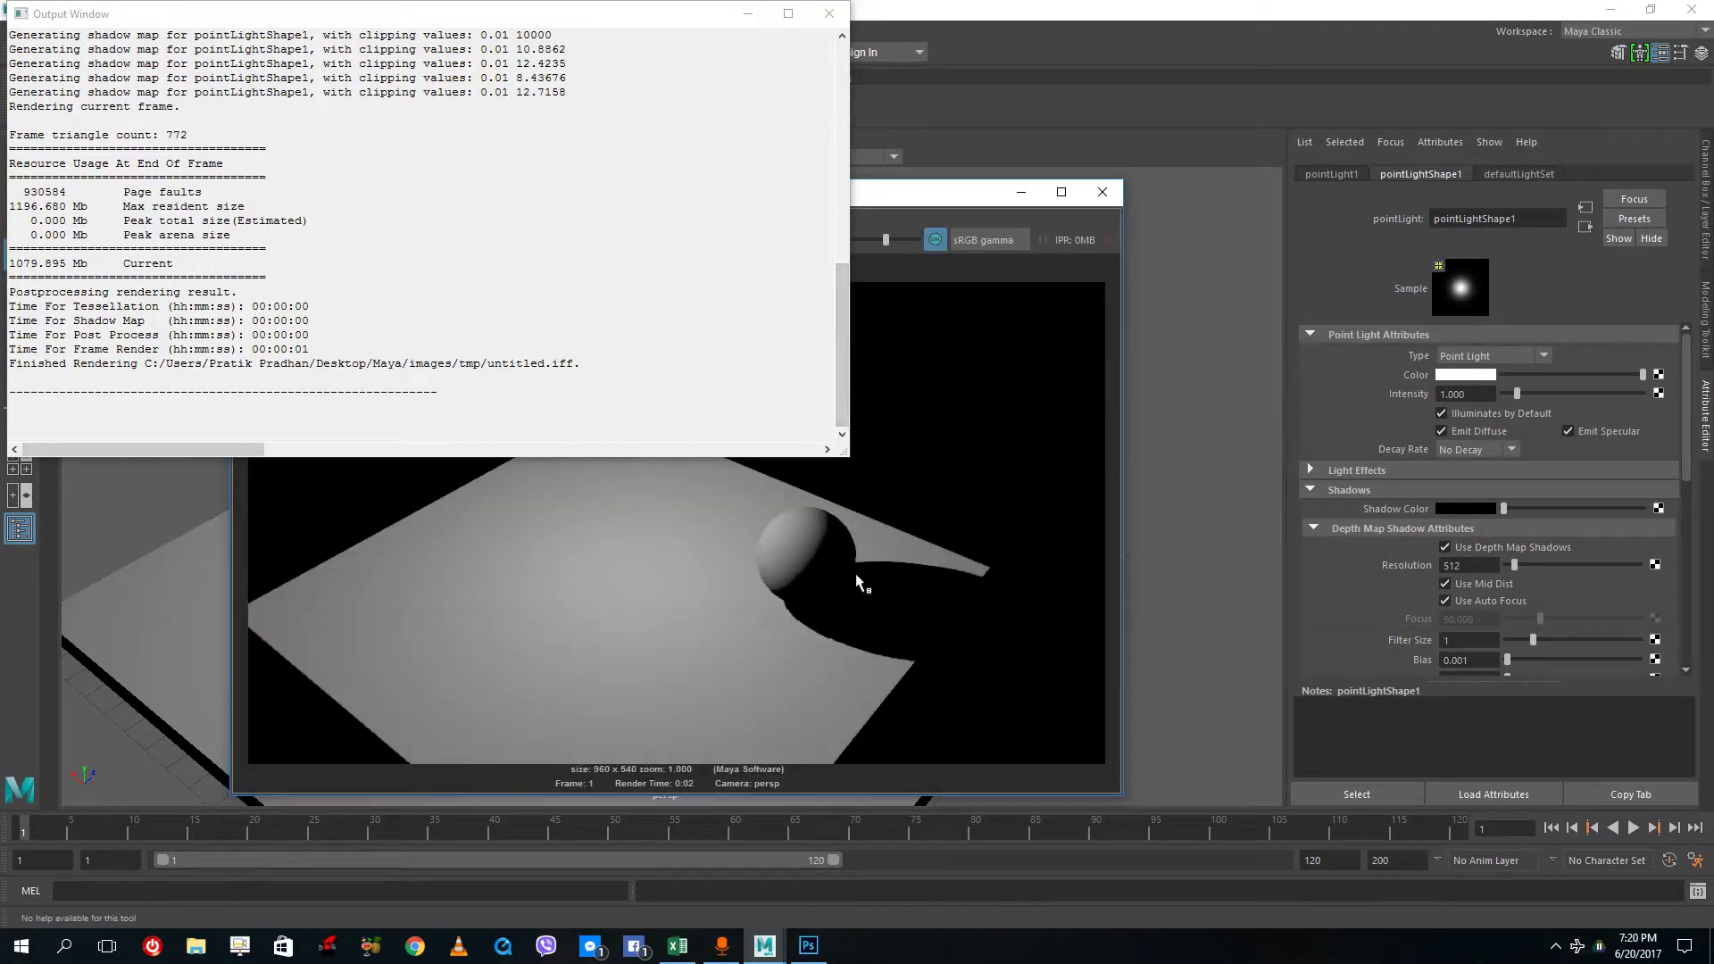
left_click(845, 16)
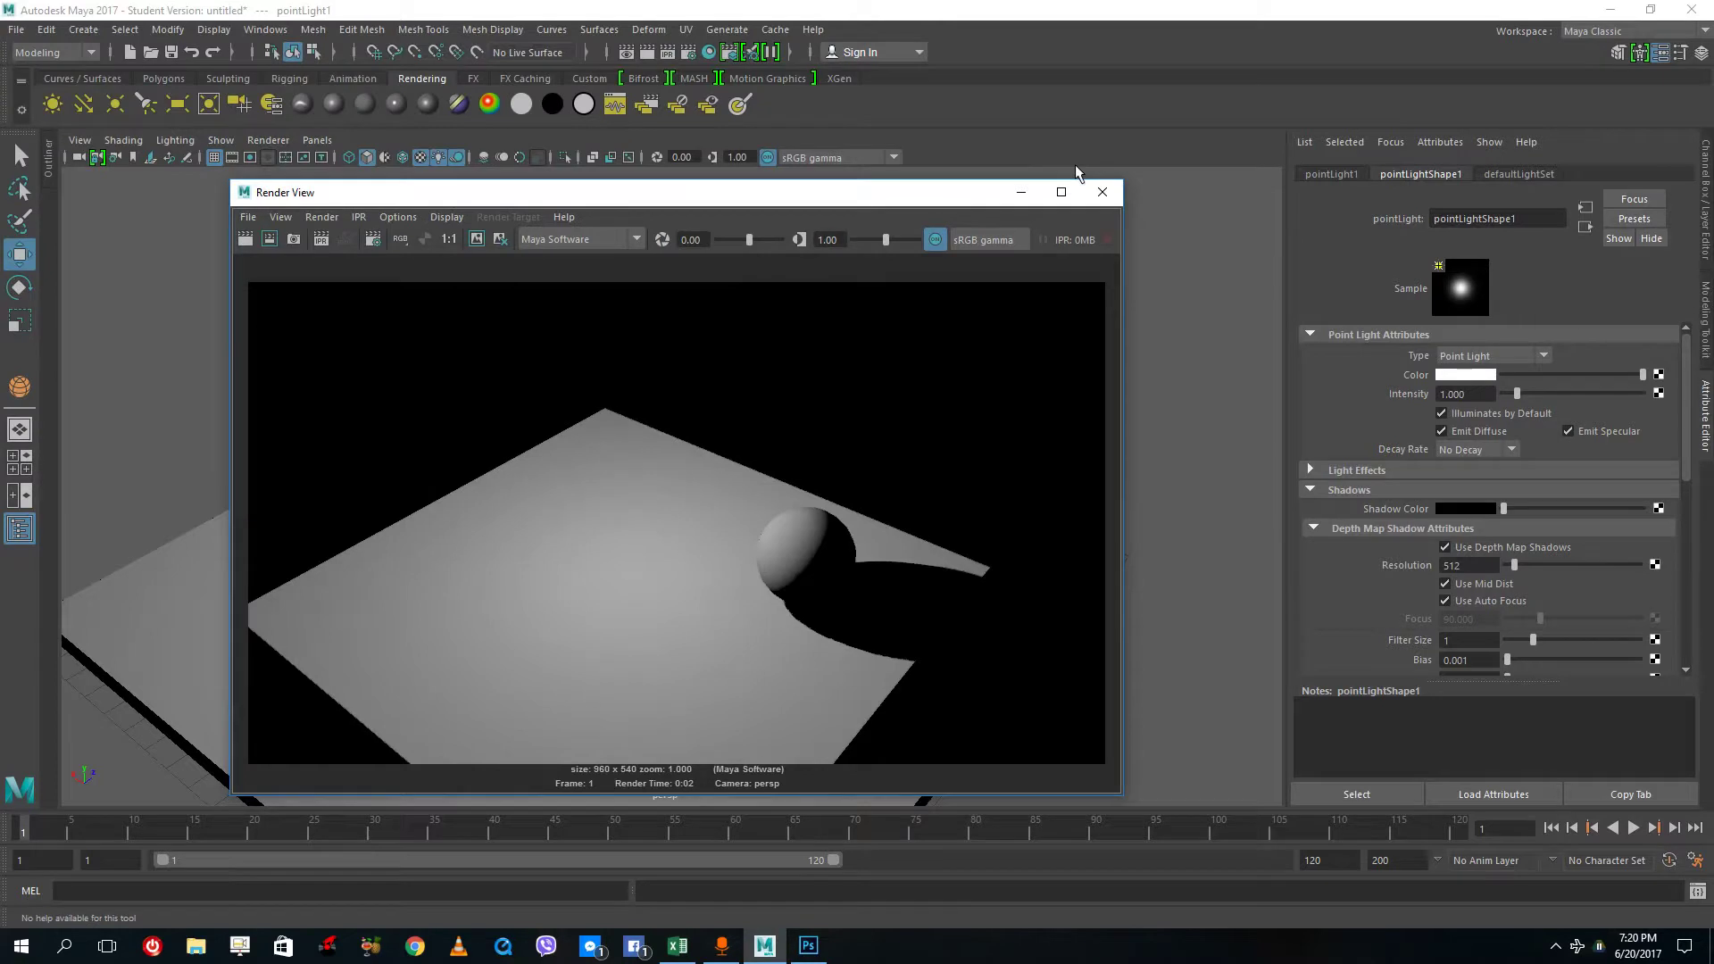
left_click(1102, 192)
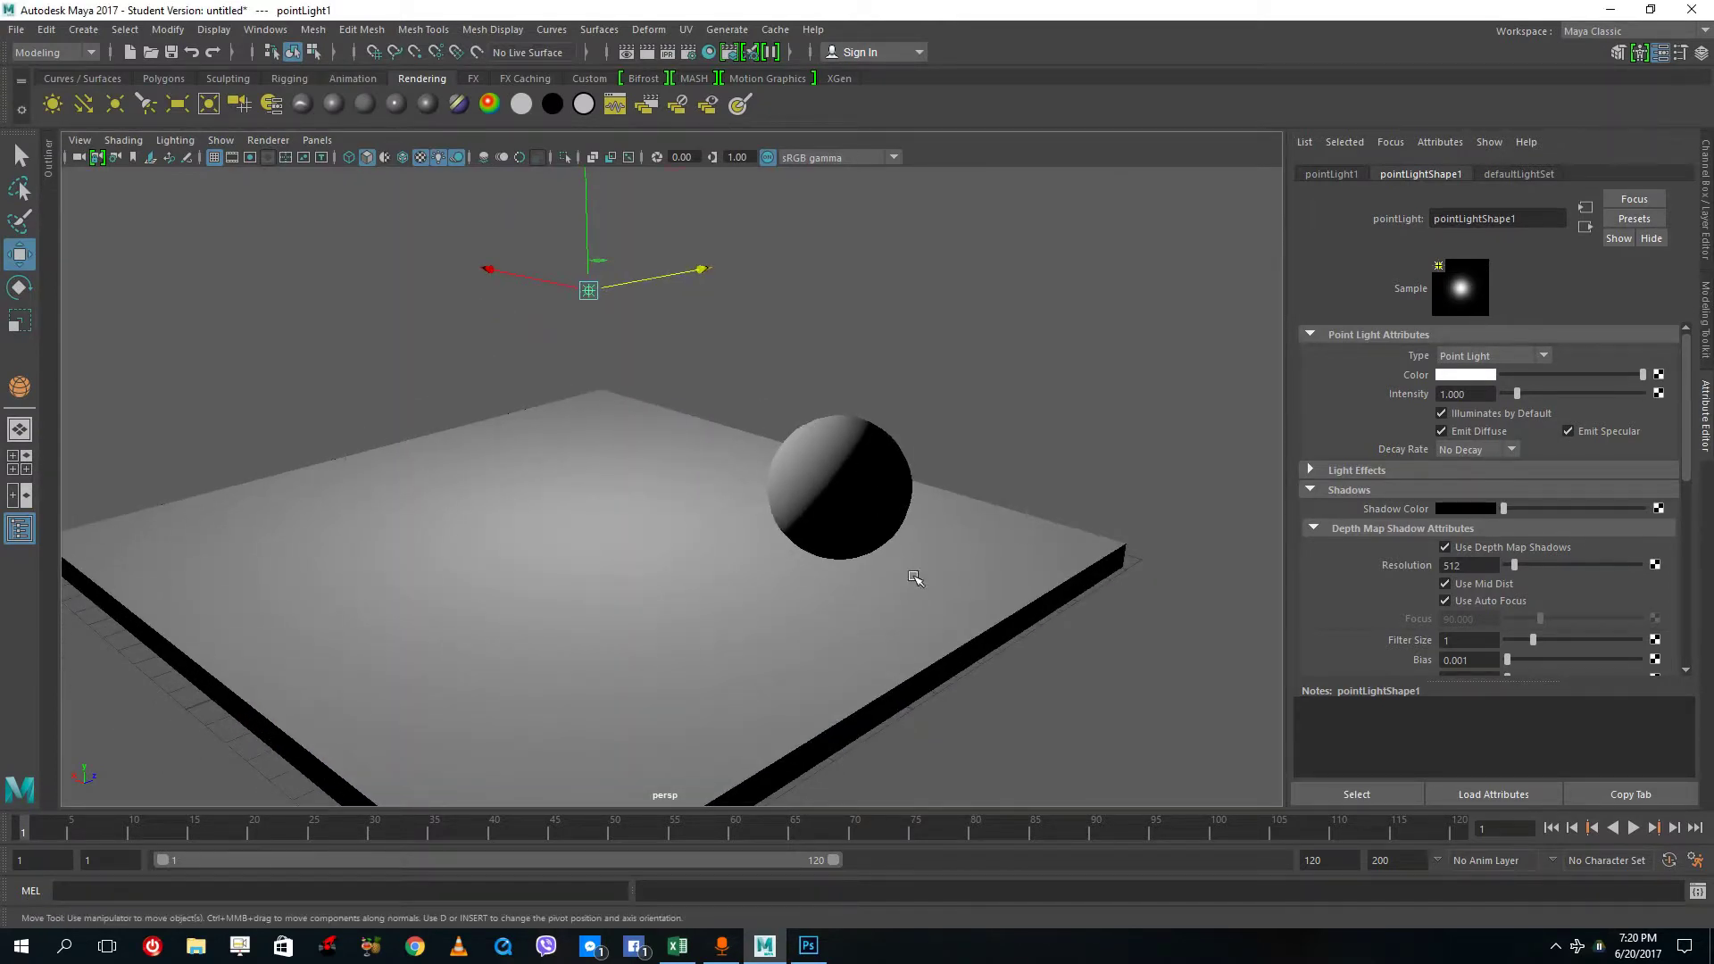
Reselect the point light and delete it.
left_click(346, 239)
left_click_drag(383, 203, 716, 351)
key("Delete")
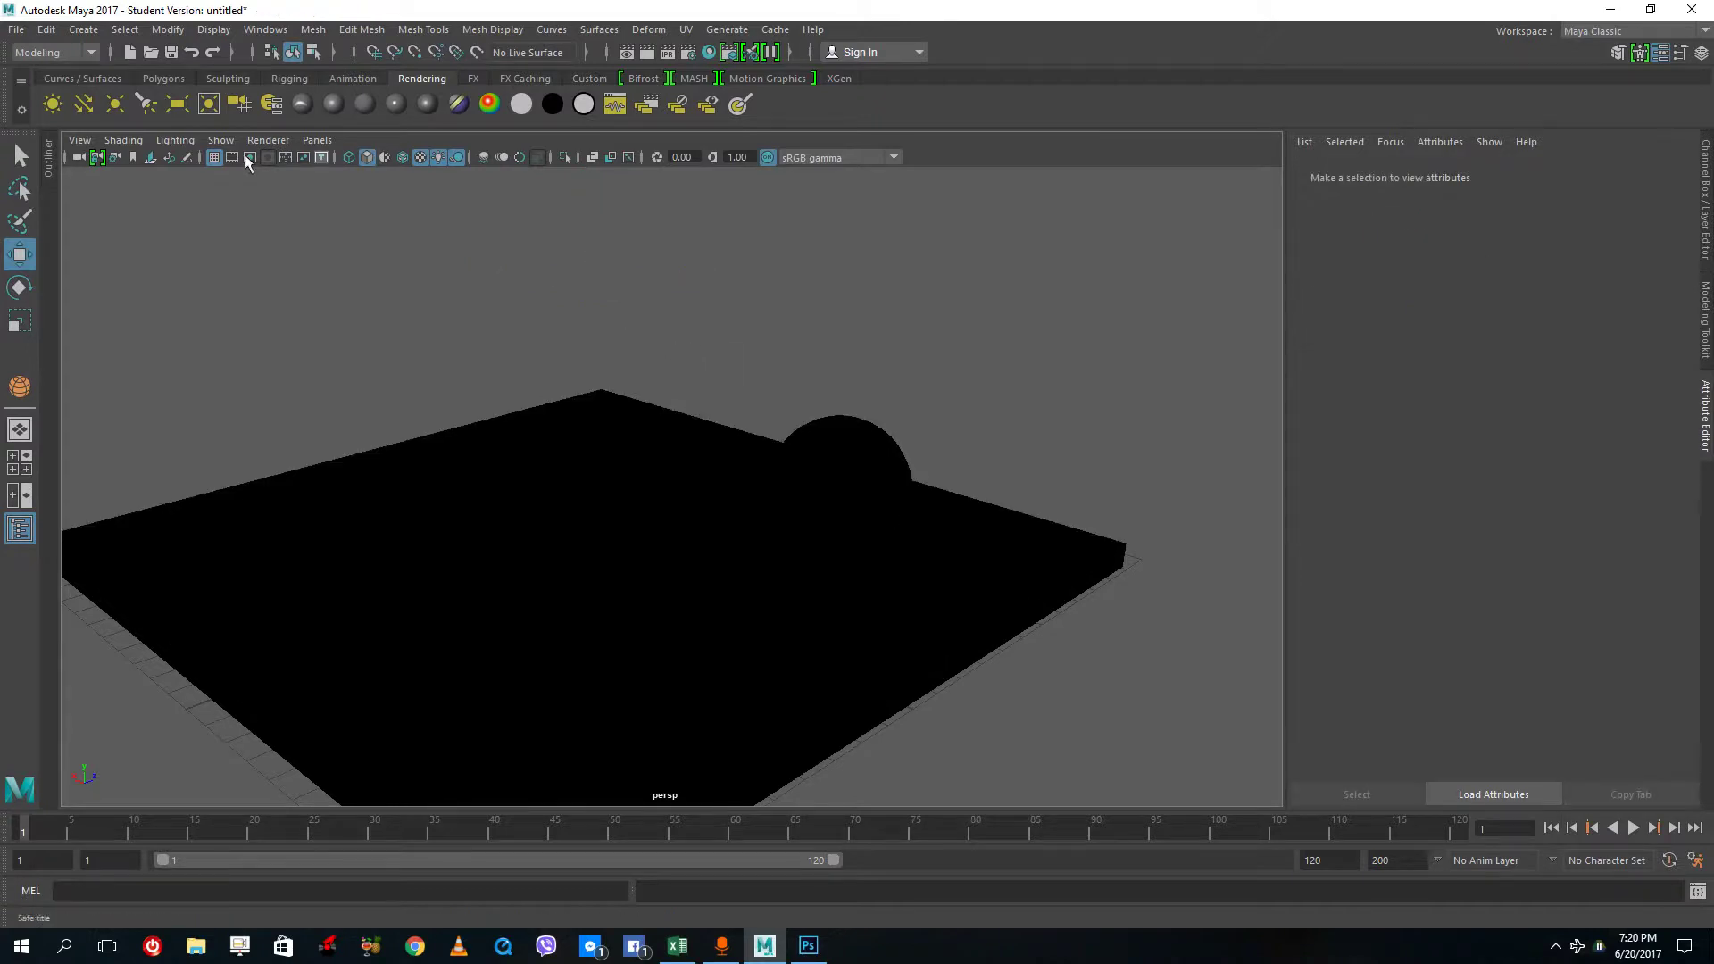
Add an area light, raise it above the slab, tilt it toward the slab and enlarge it.
left_click(177, 108)
left_click_drag(570, 423, 579, 230)
left_click(19, 321)
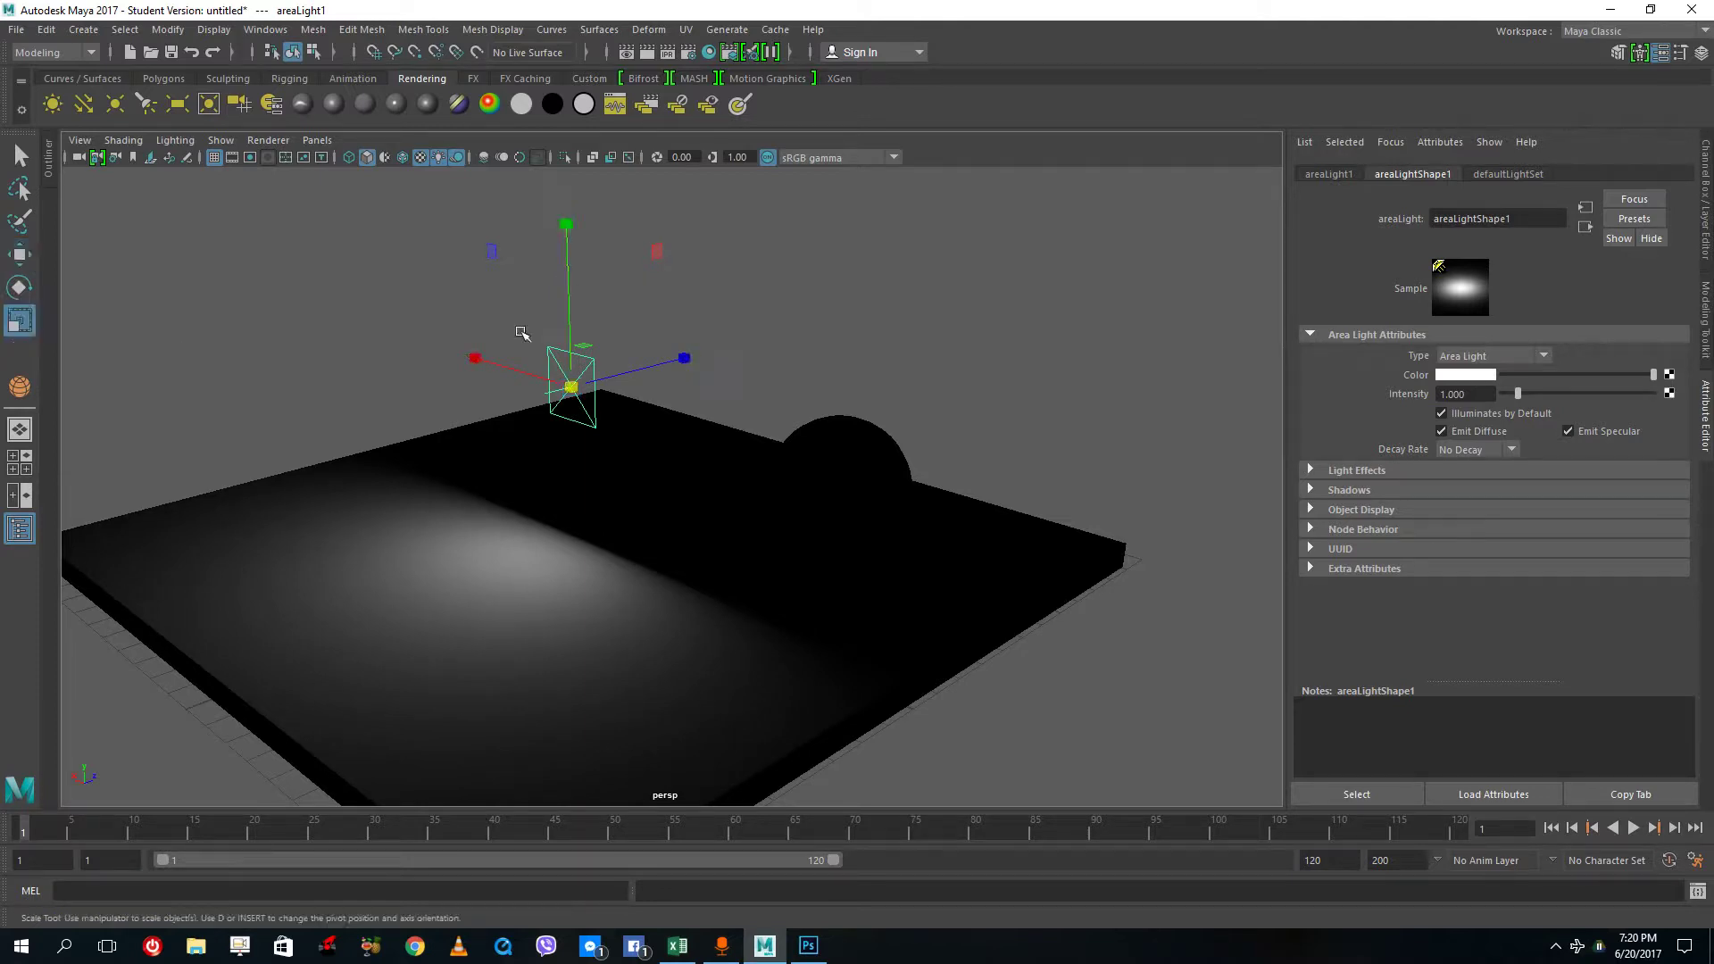
left_click(19, 289)
left_click_drag(593, 325, 359, 371)
key("r")
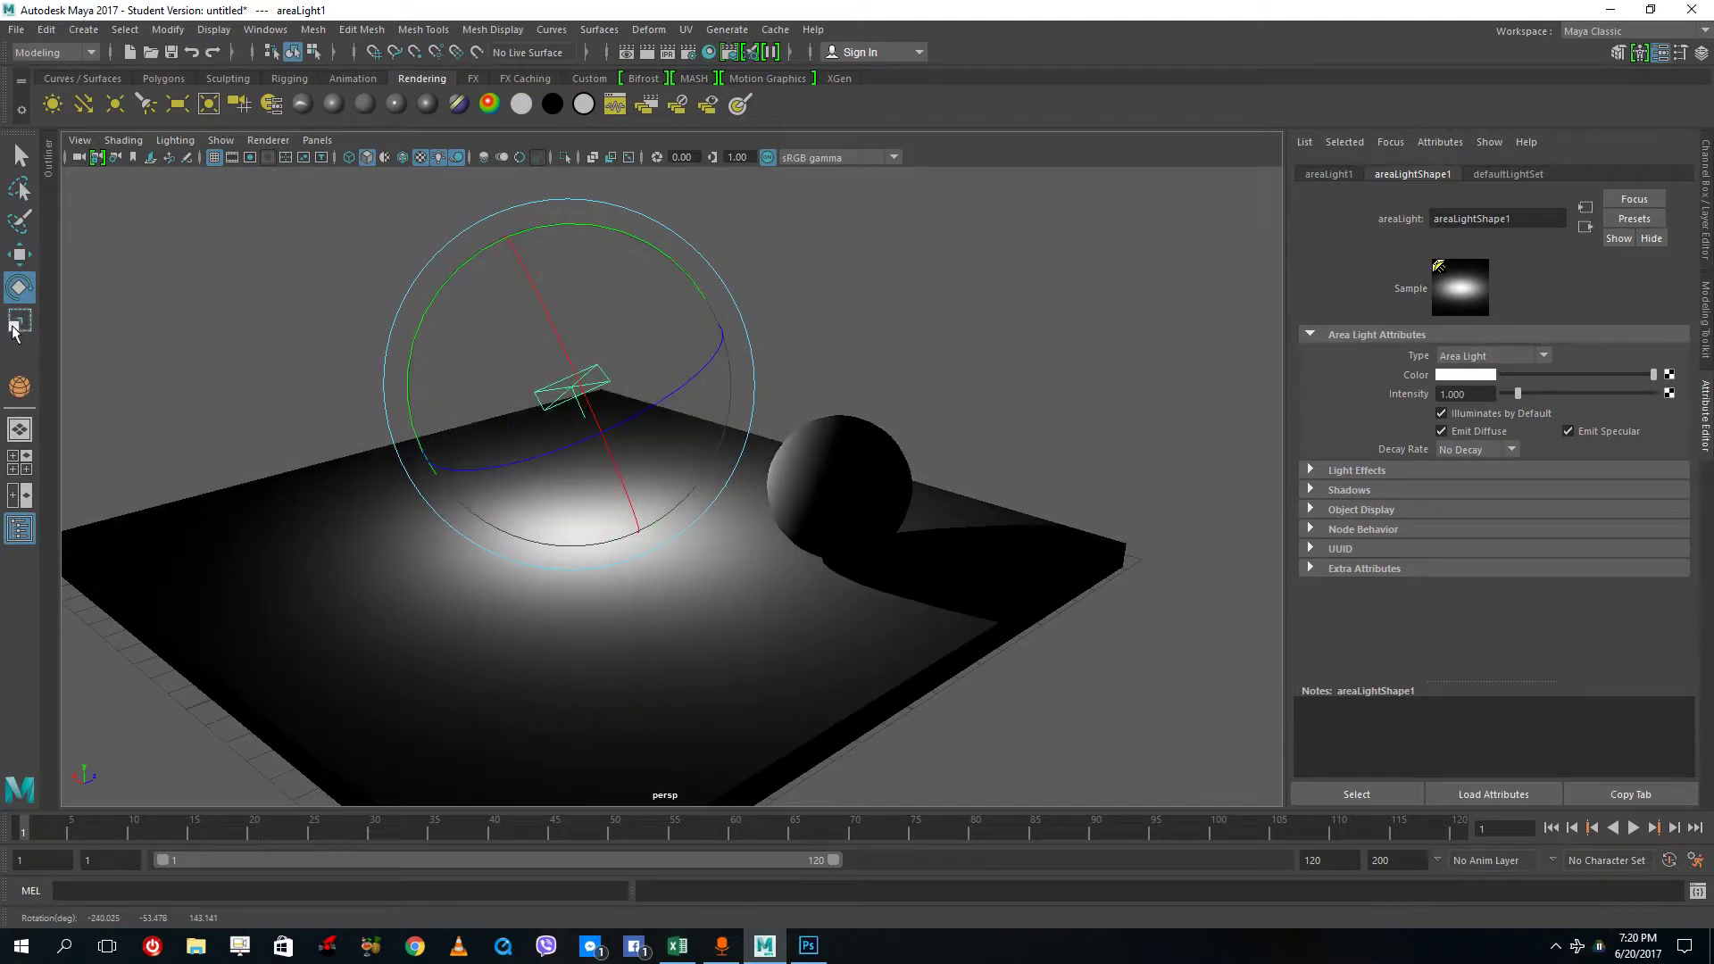
left_click_drag(568, 390, 699, 460)
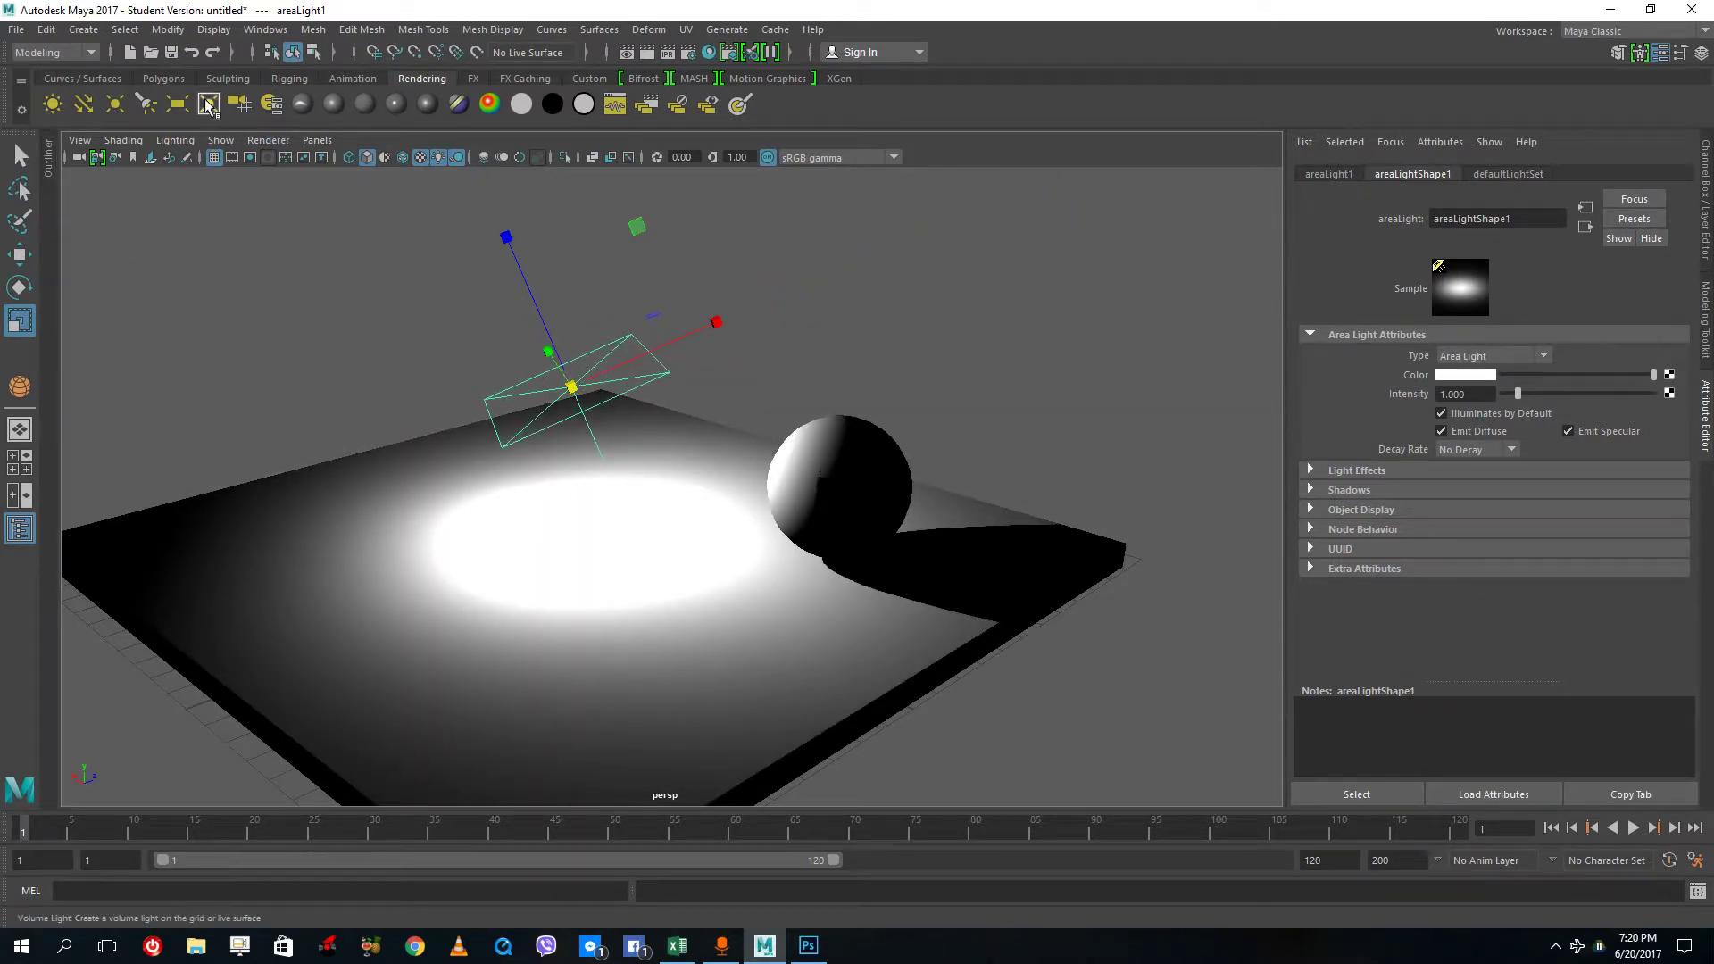
Reselect the area light and delete it.
left_click(520, 280)
left_click_drag(511, 284, 601, 375)
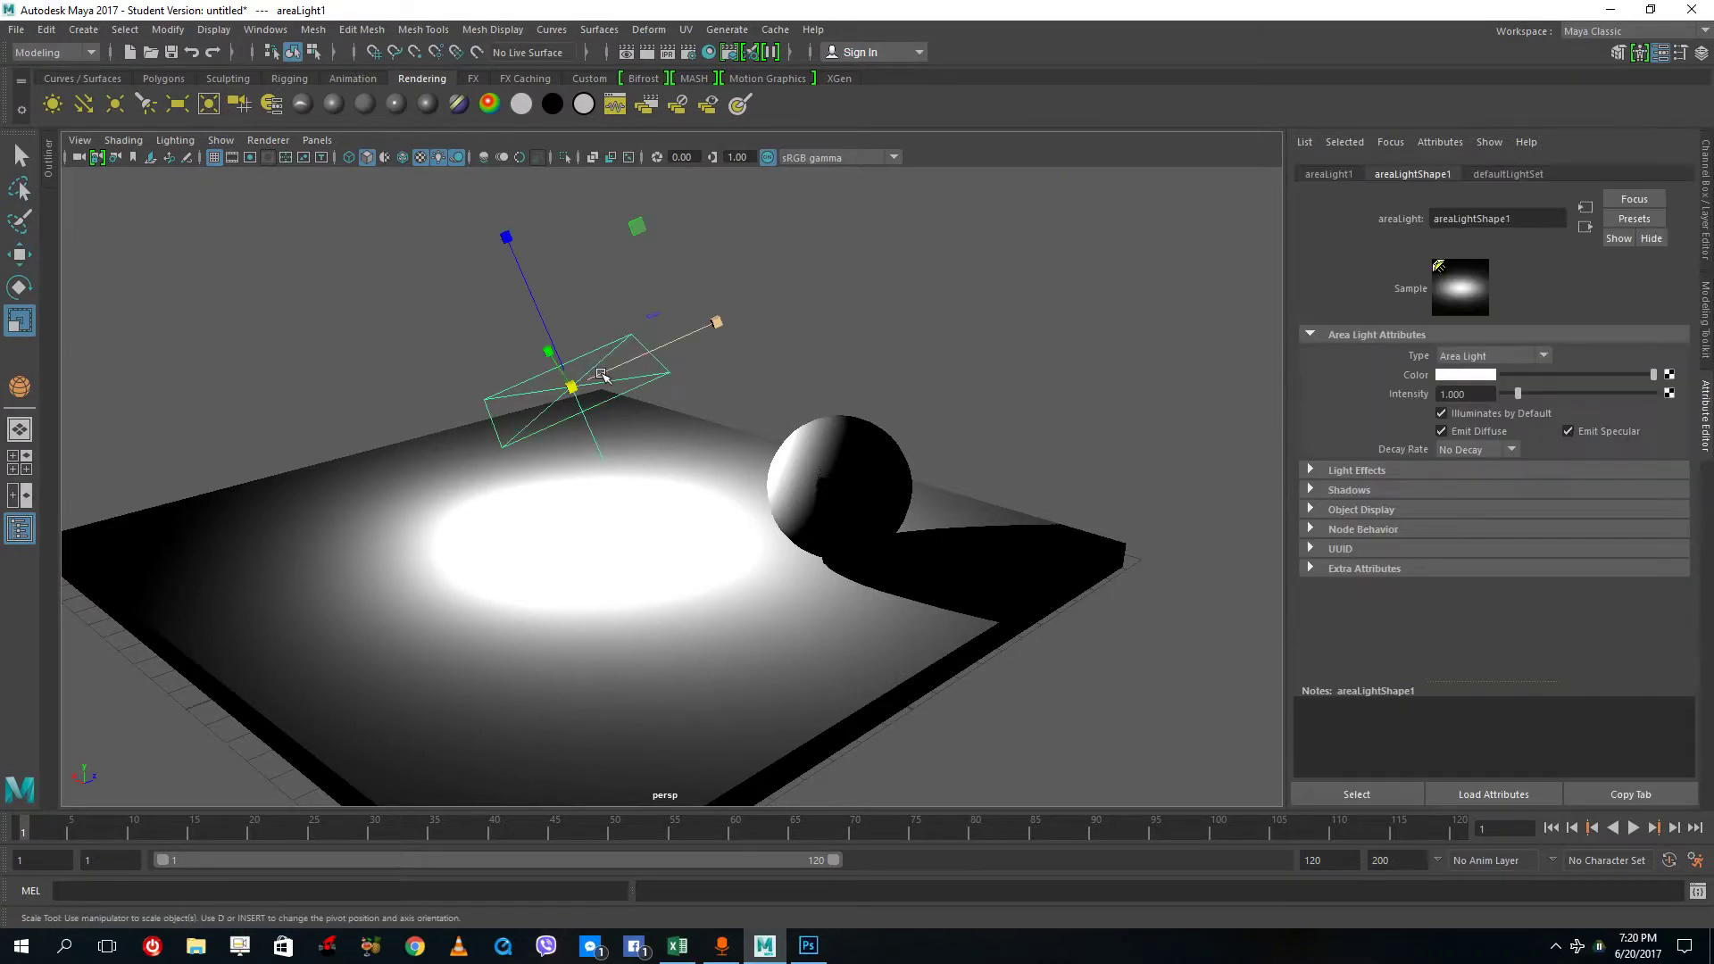
key("Delete")
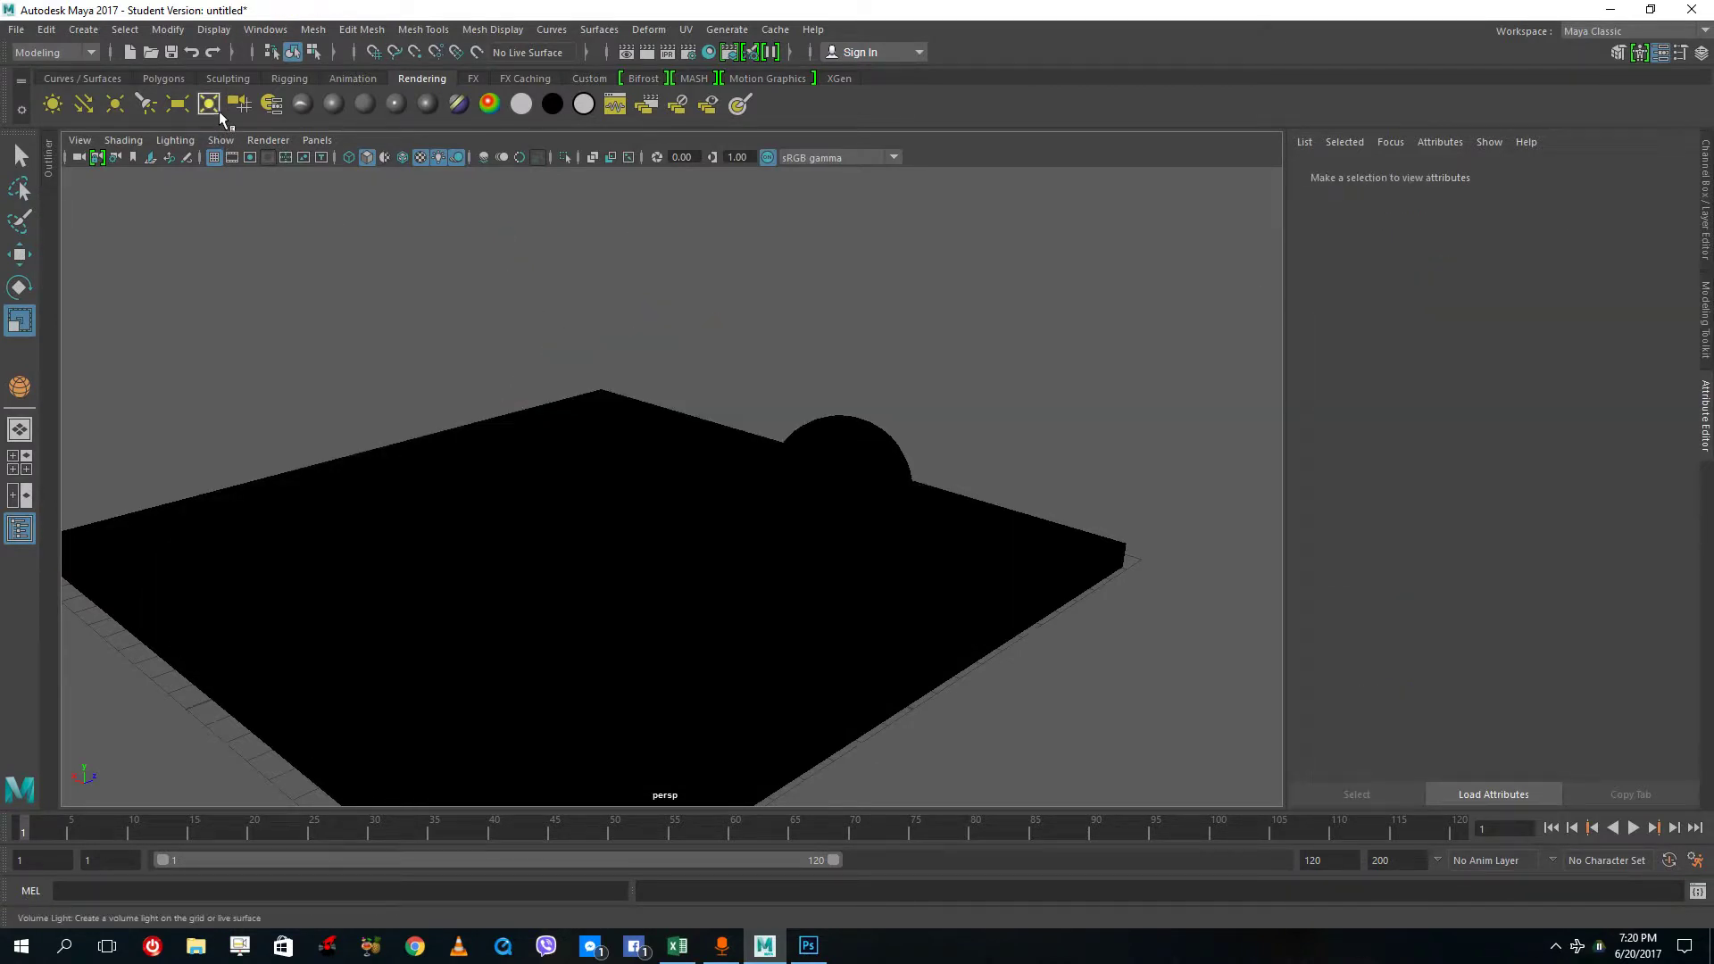
Add a volume light, raise it above the slab, and expand its Shadows settings.
left_click(216, 111)
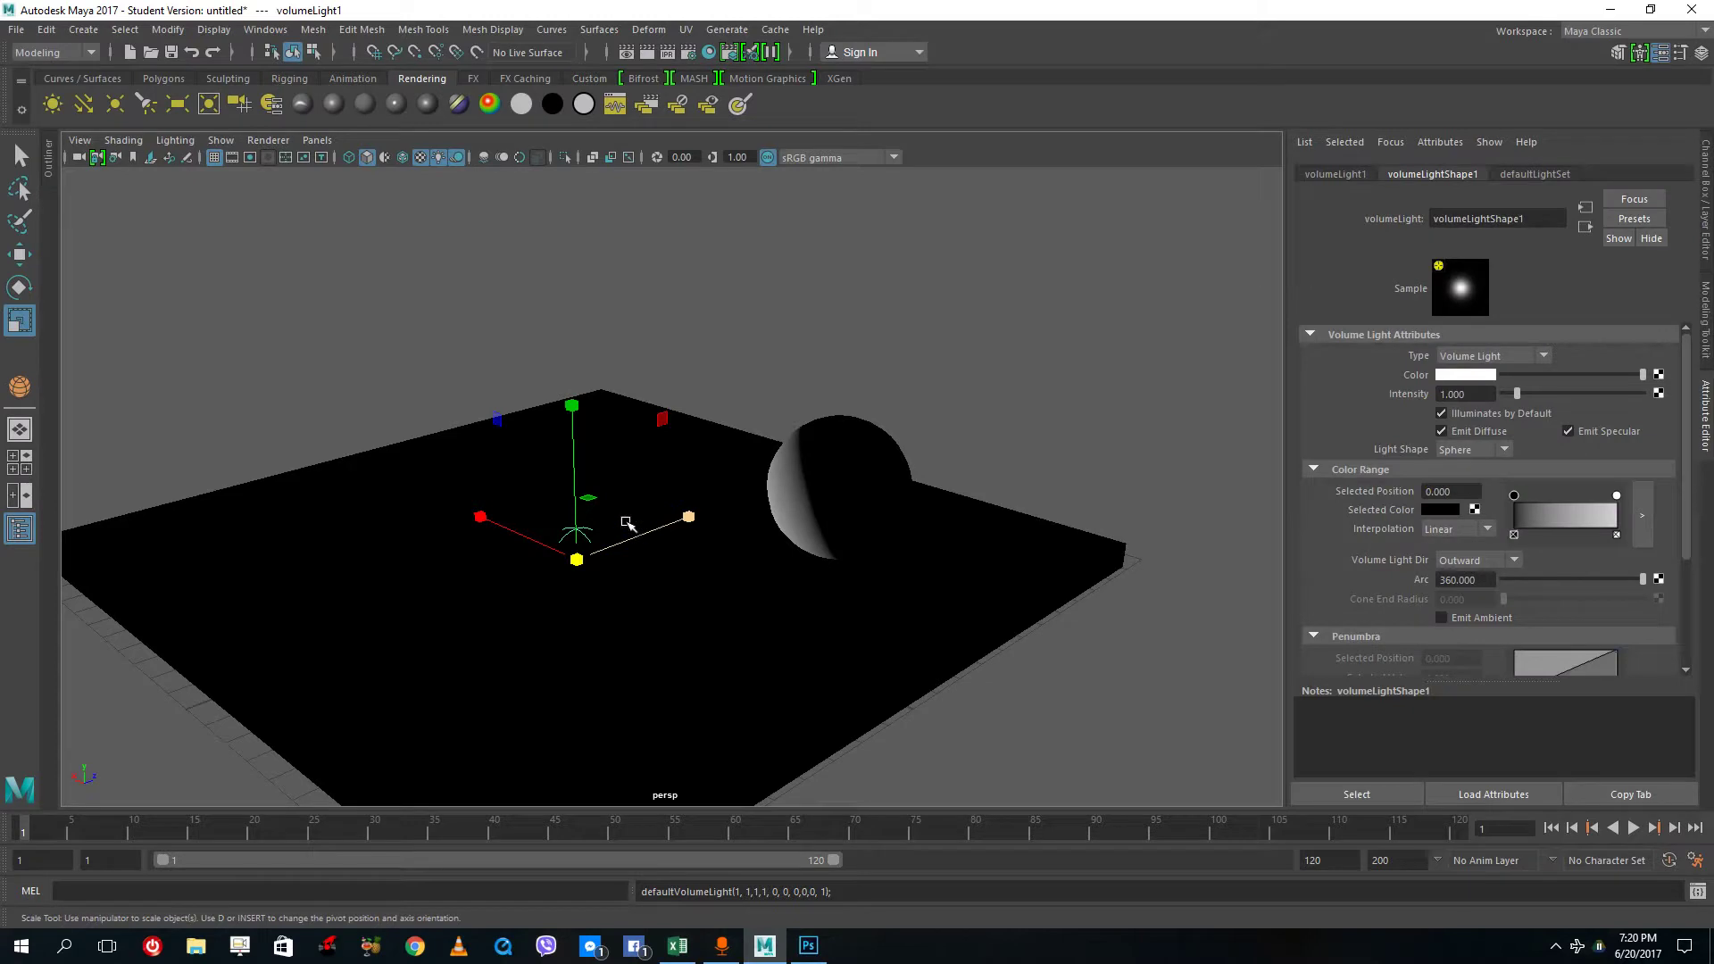
left_click(19, 254)
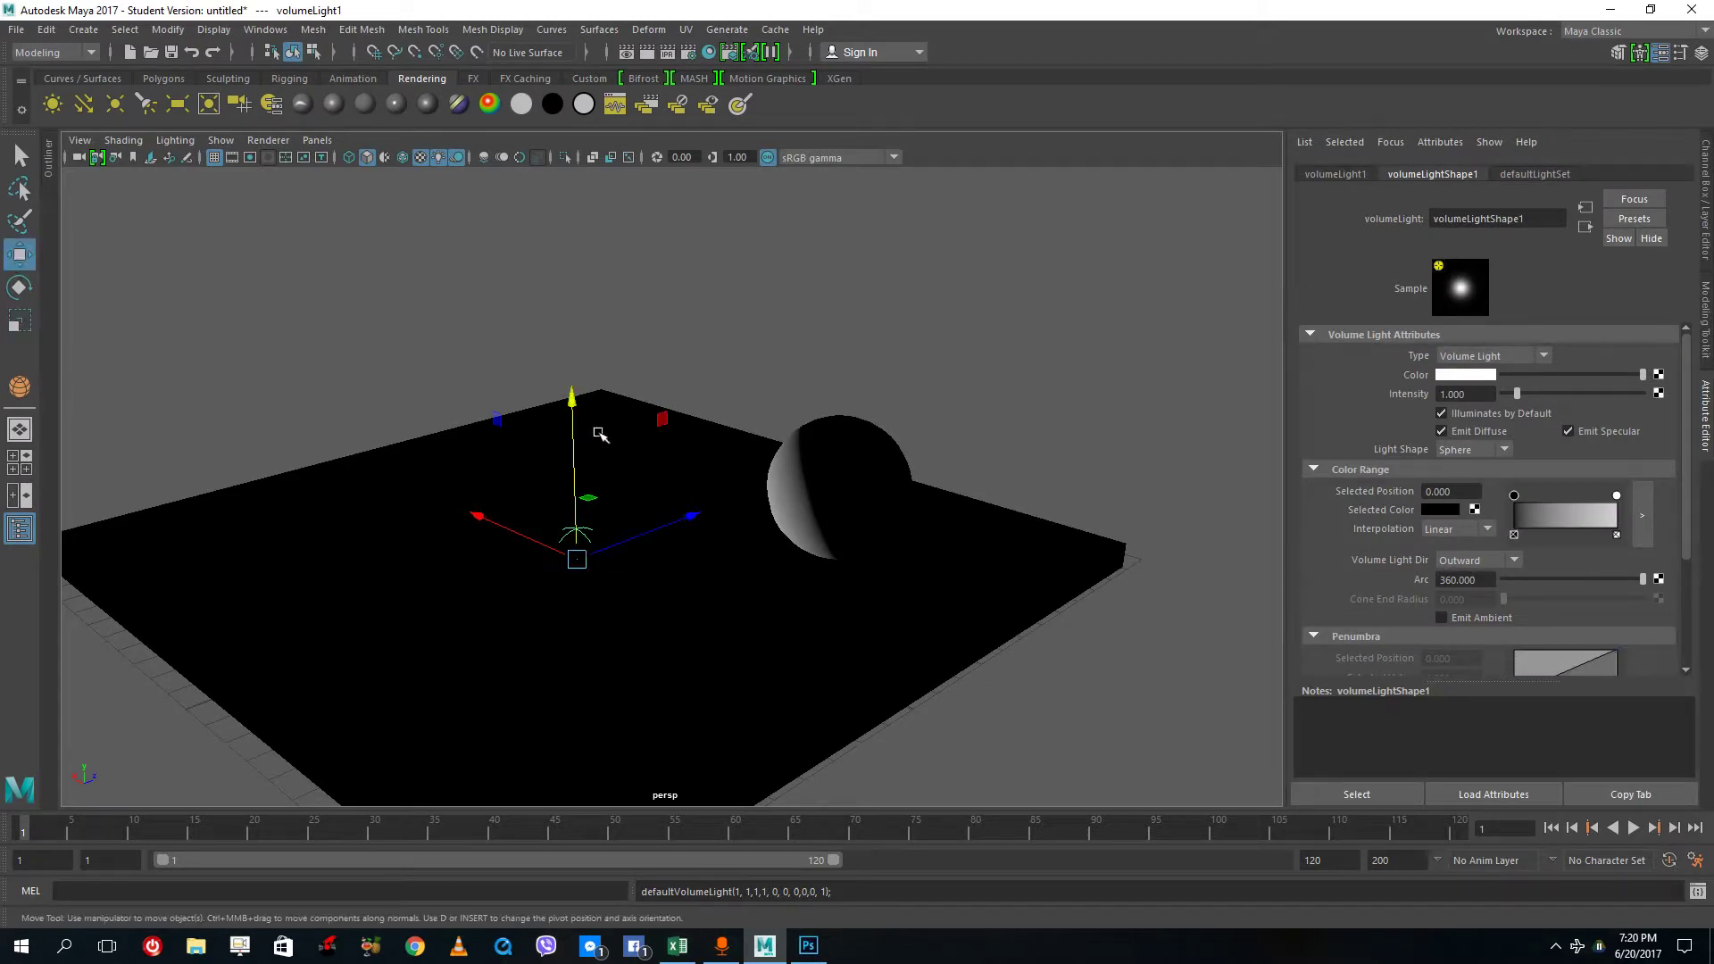
left_click_drag(578, 391, 572, 27)
left_click_drag(629, 217, 674, 260)
scroll(1460, 533, "down", 3)
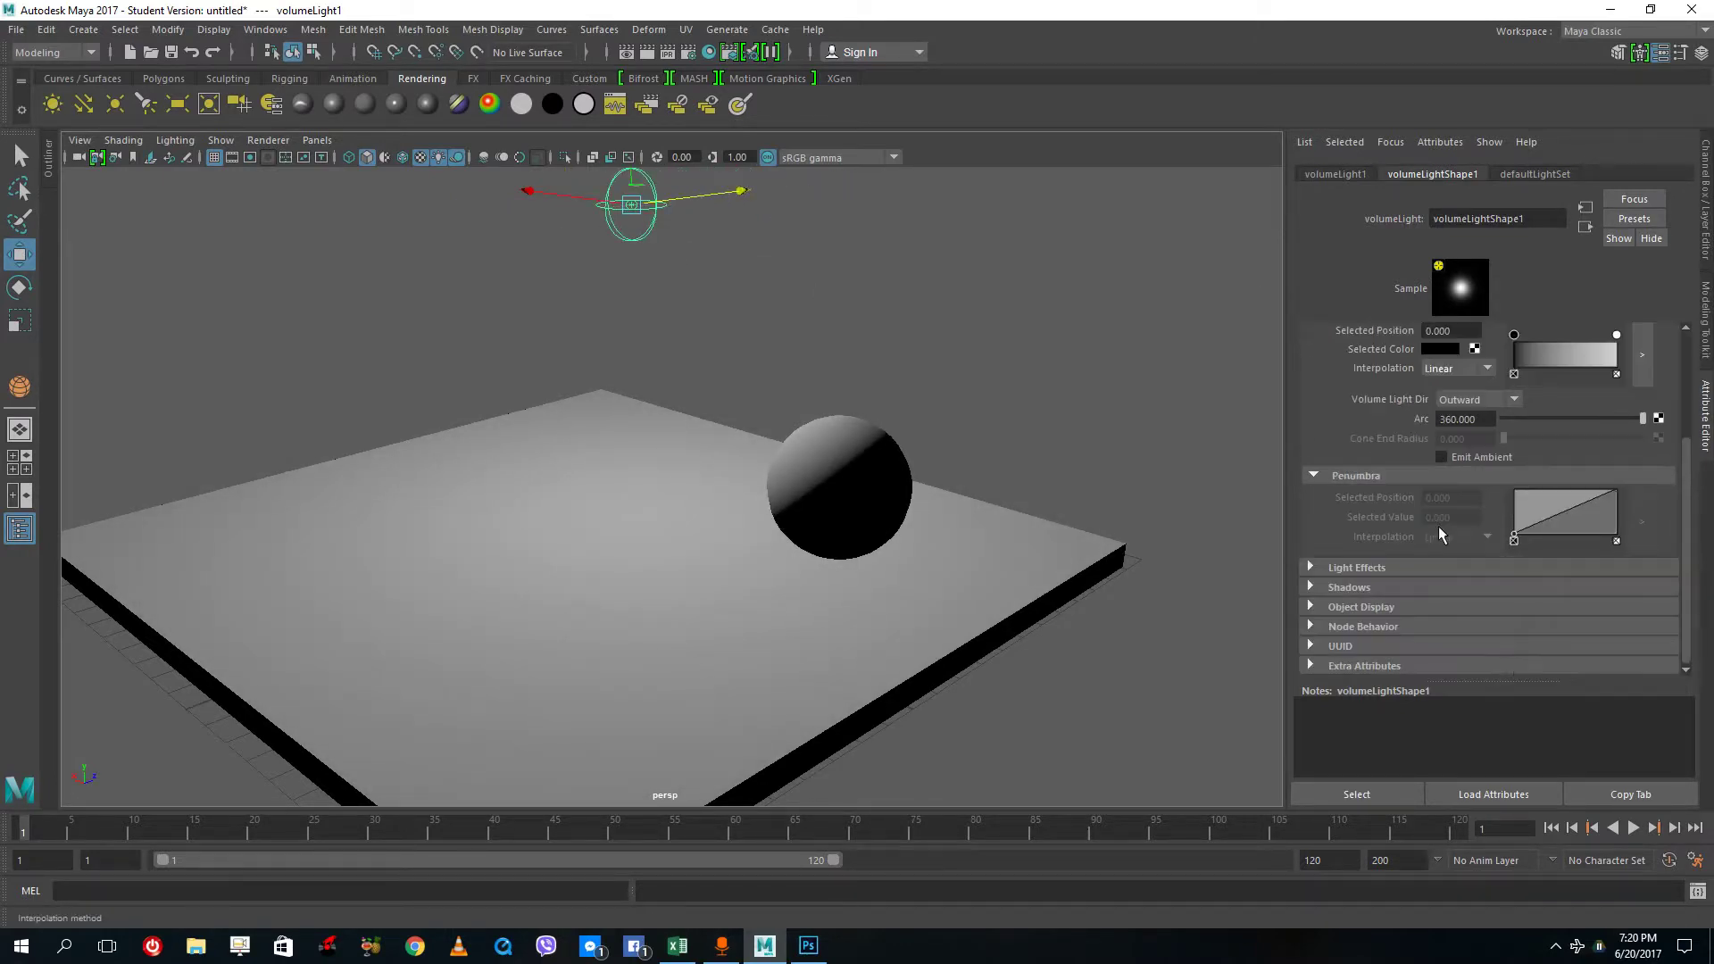
left_click(1310, 586)
scroll(1317, 584, "down", 1)
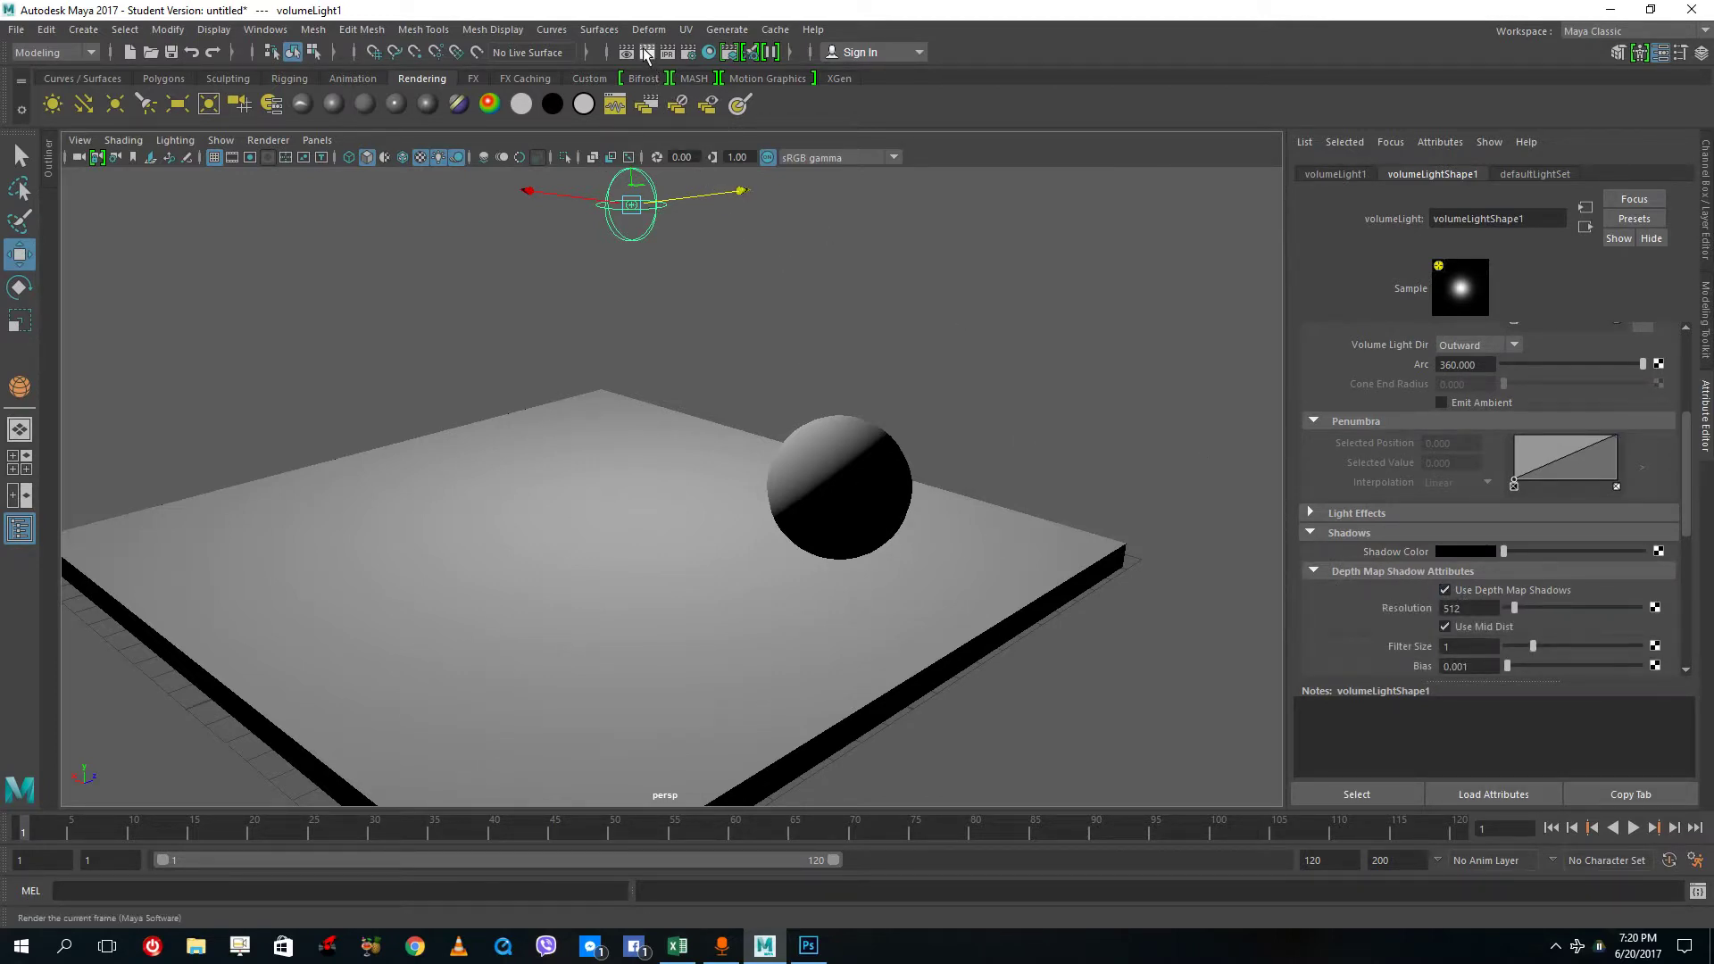
Render a test frame, close the render windows, then delete the volume light.
left_click(646, 54)
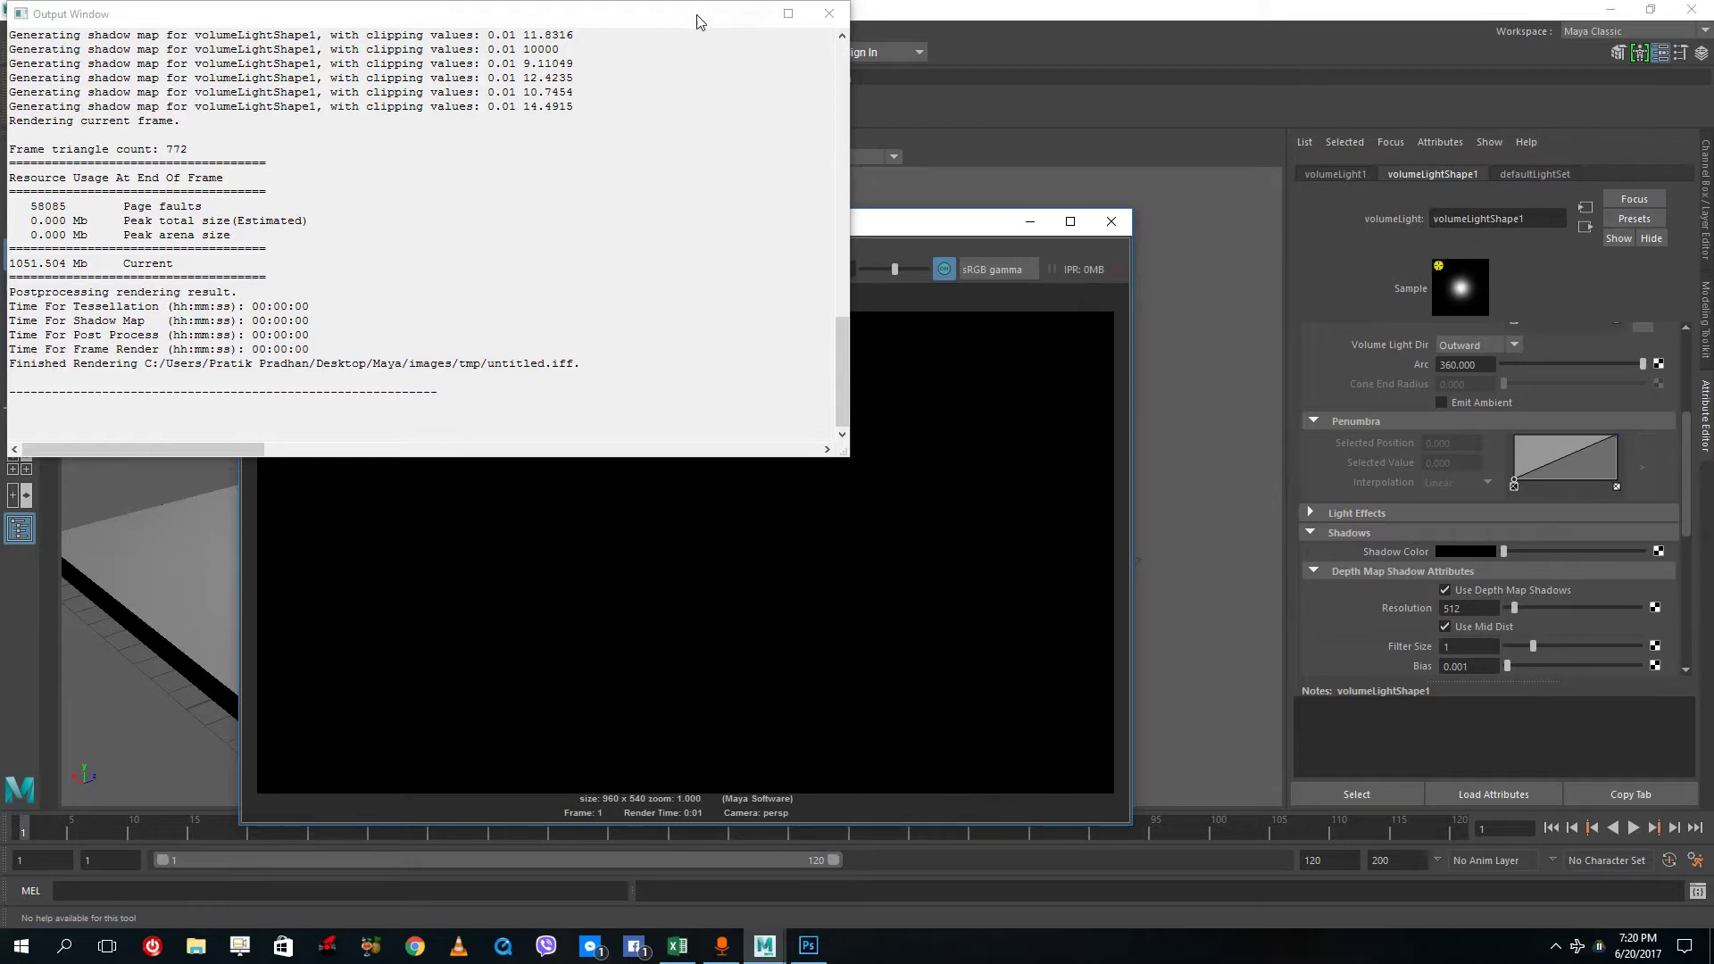
left_click_drag(745, 13, 496, 430)
left_click(579, 430)
left_click(586, 269)
left_click(585, 280)
left_click(988, 333)
left_click(1112, 221)
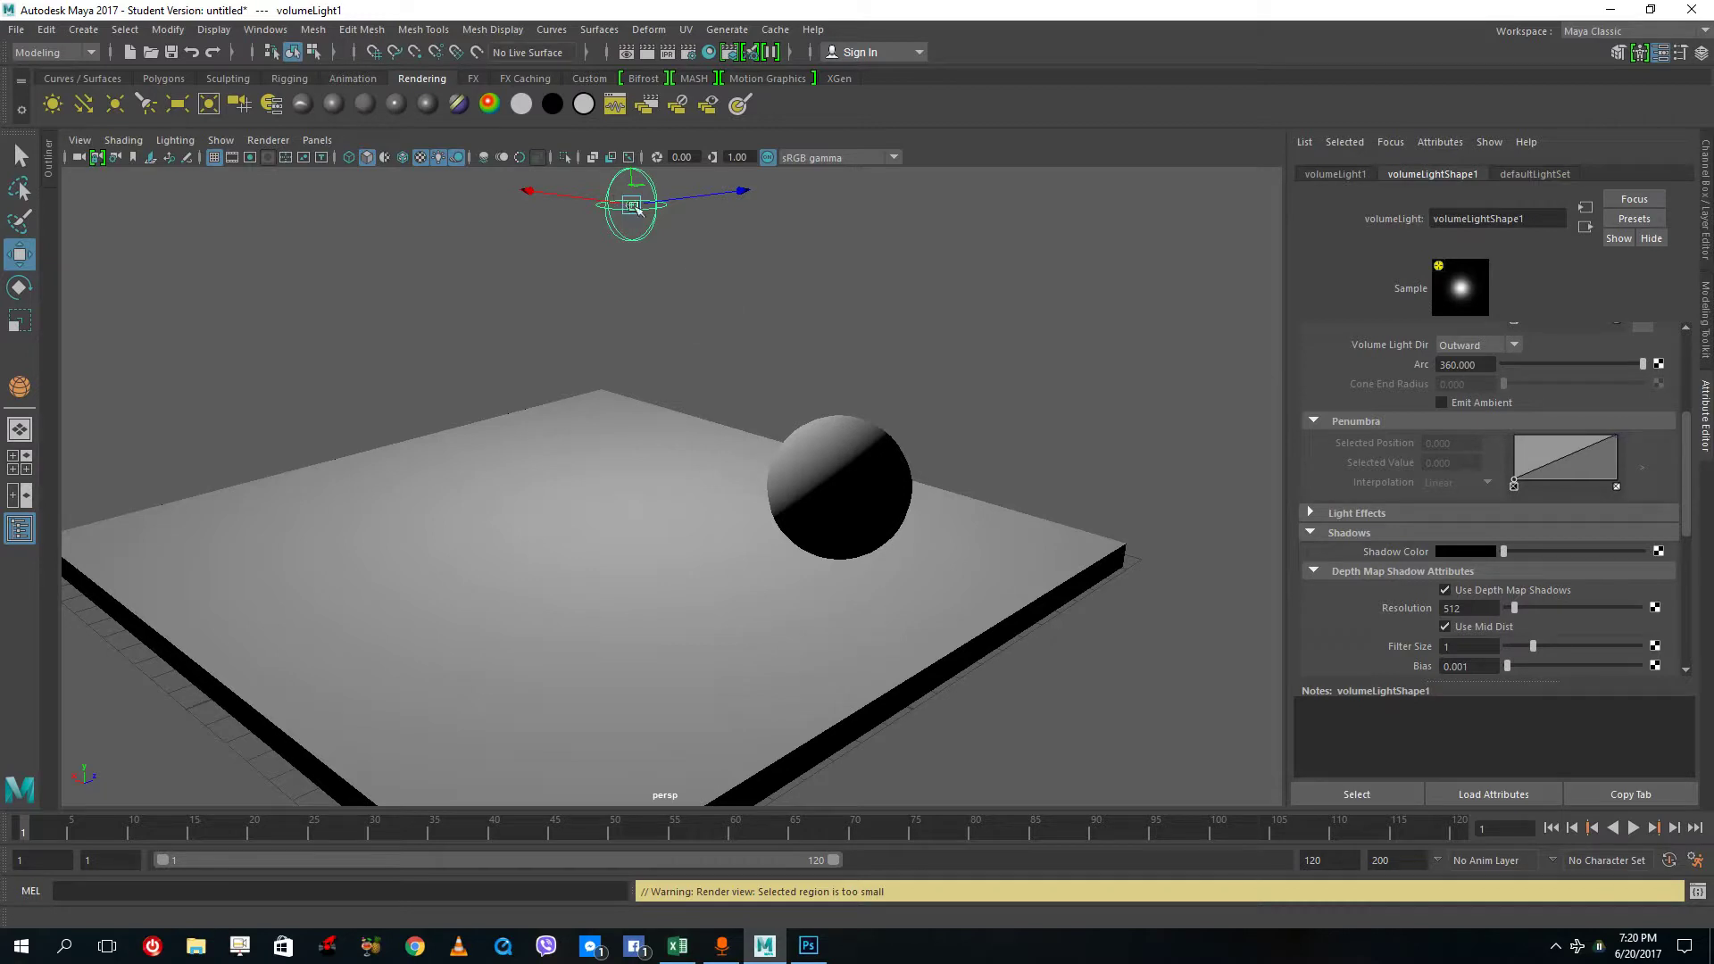
left_click(705, 194)
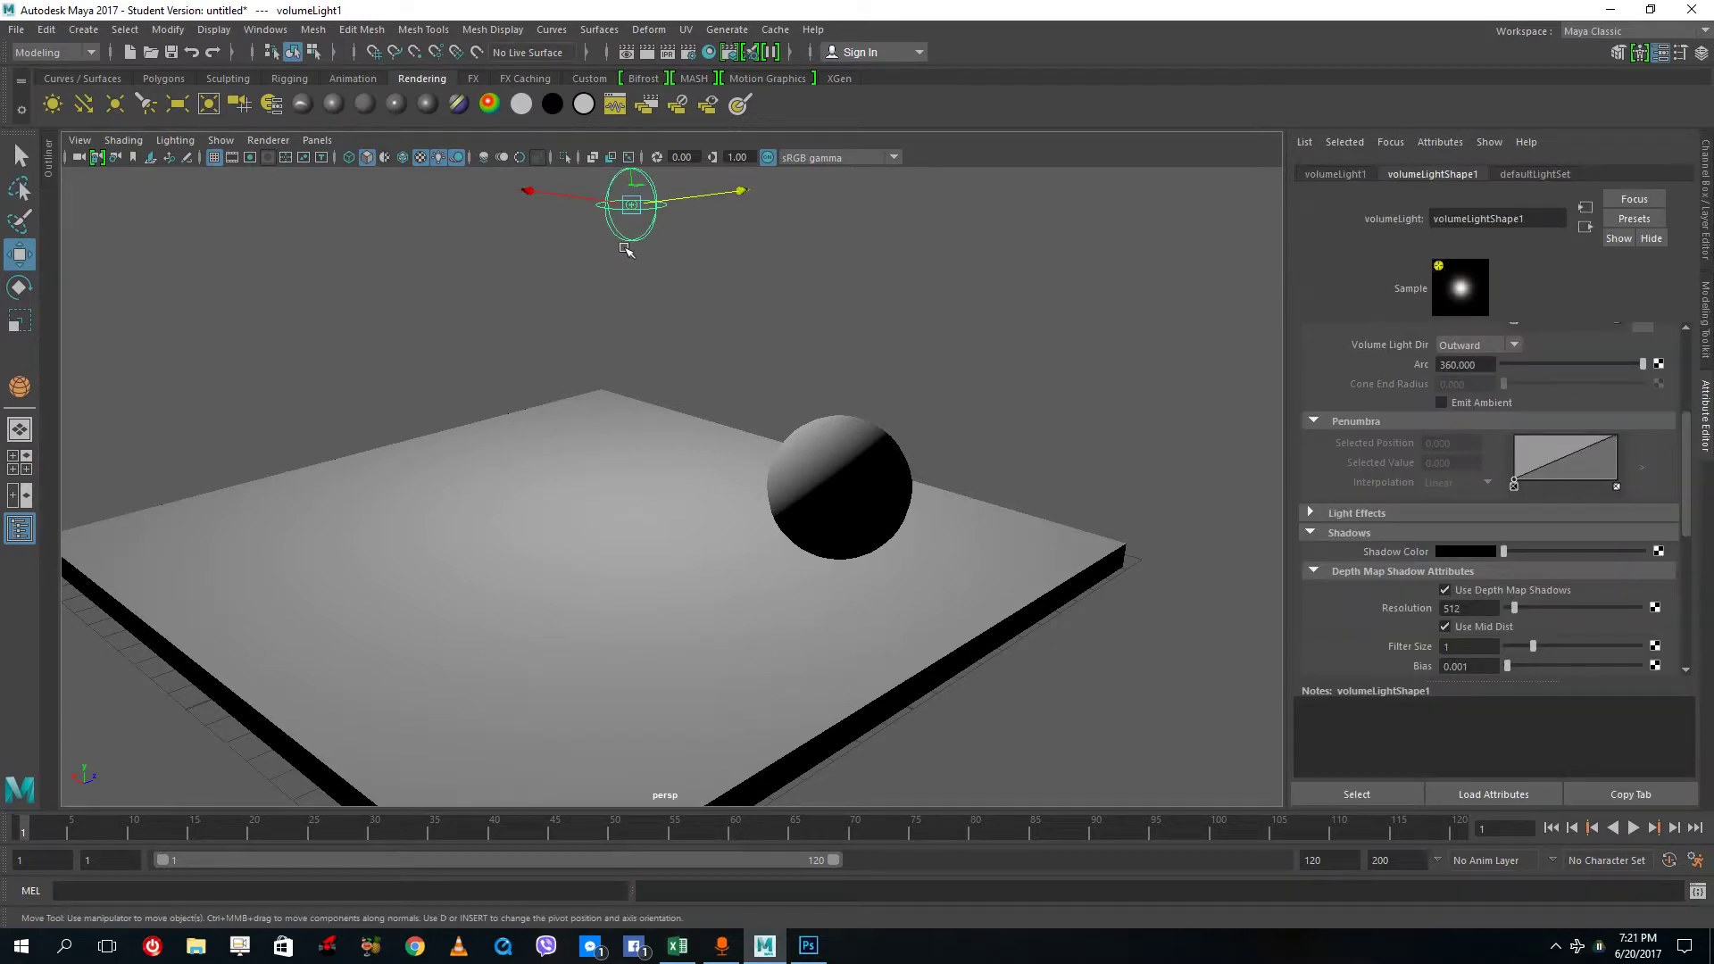
key("Delete")
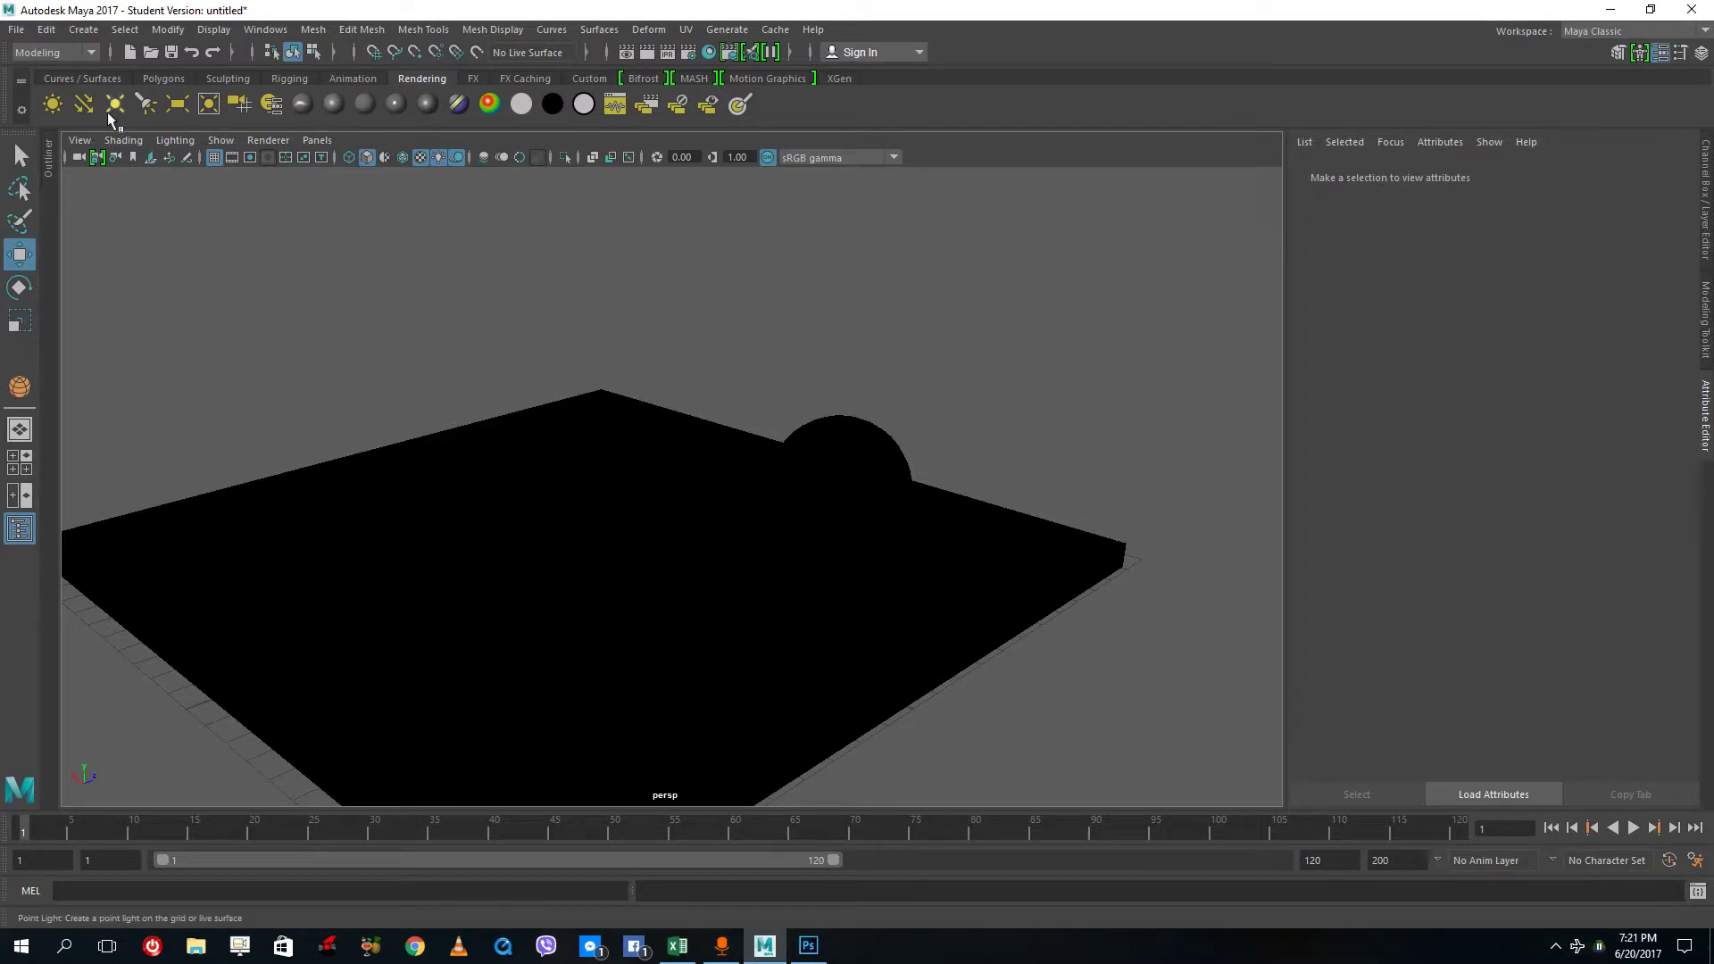
Add a spot light, raise it above the slab and adjust its intensity.
left_click(143, 113)
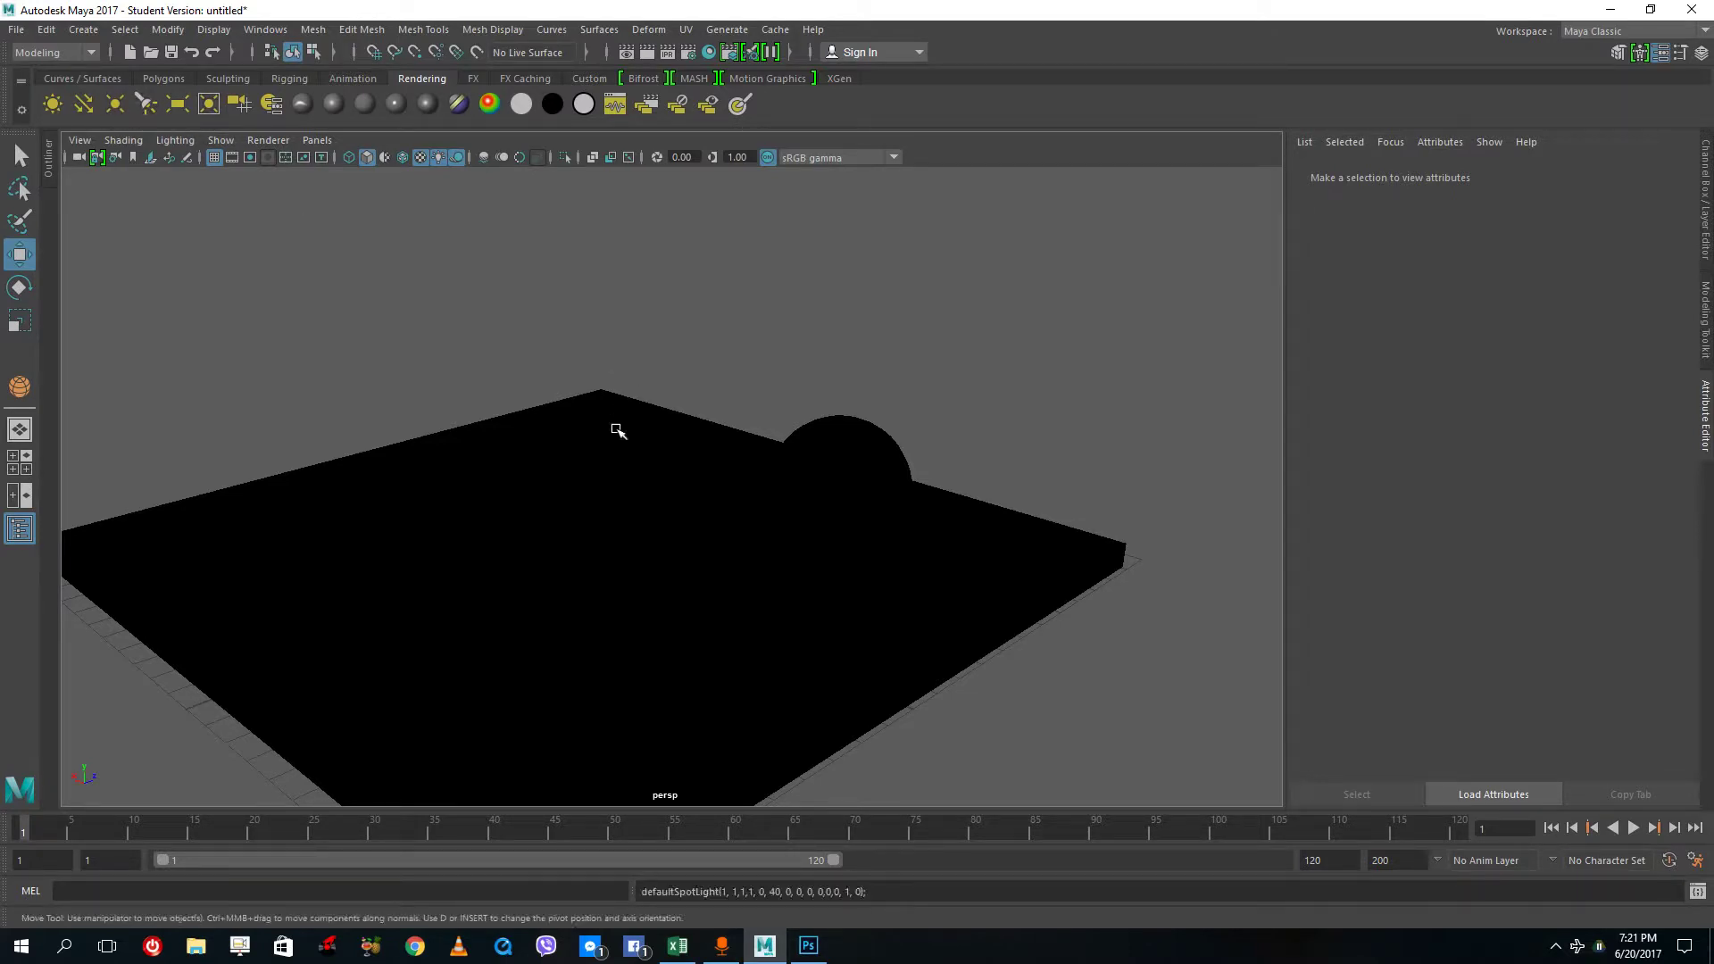
left_click_drag(580, 468, 527, 296)
key("e")
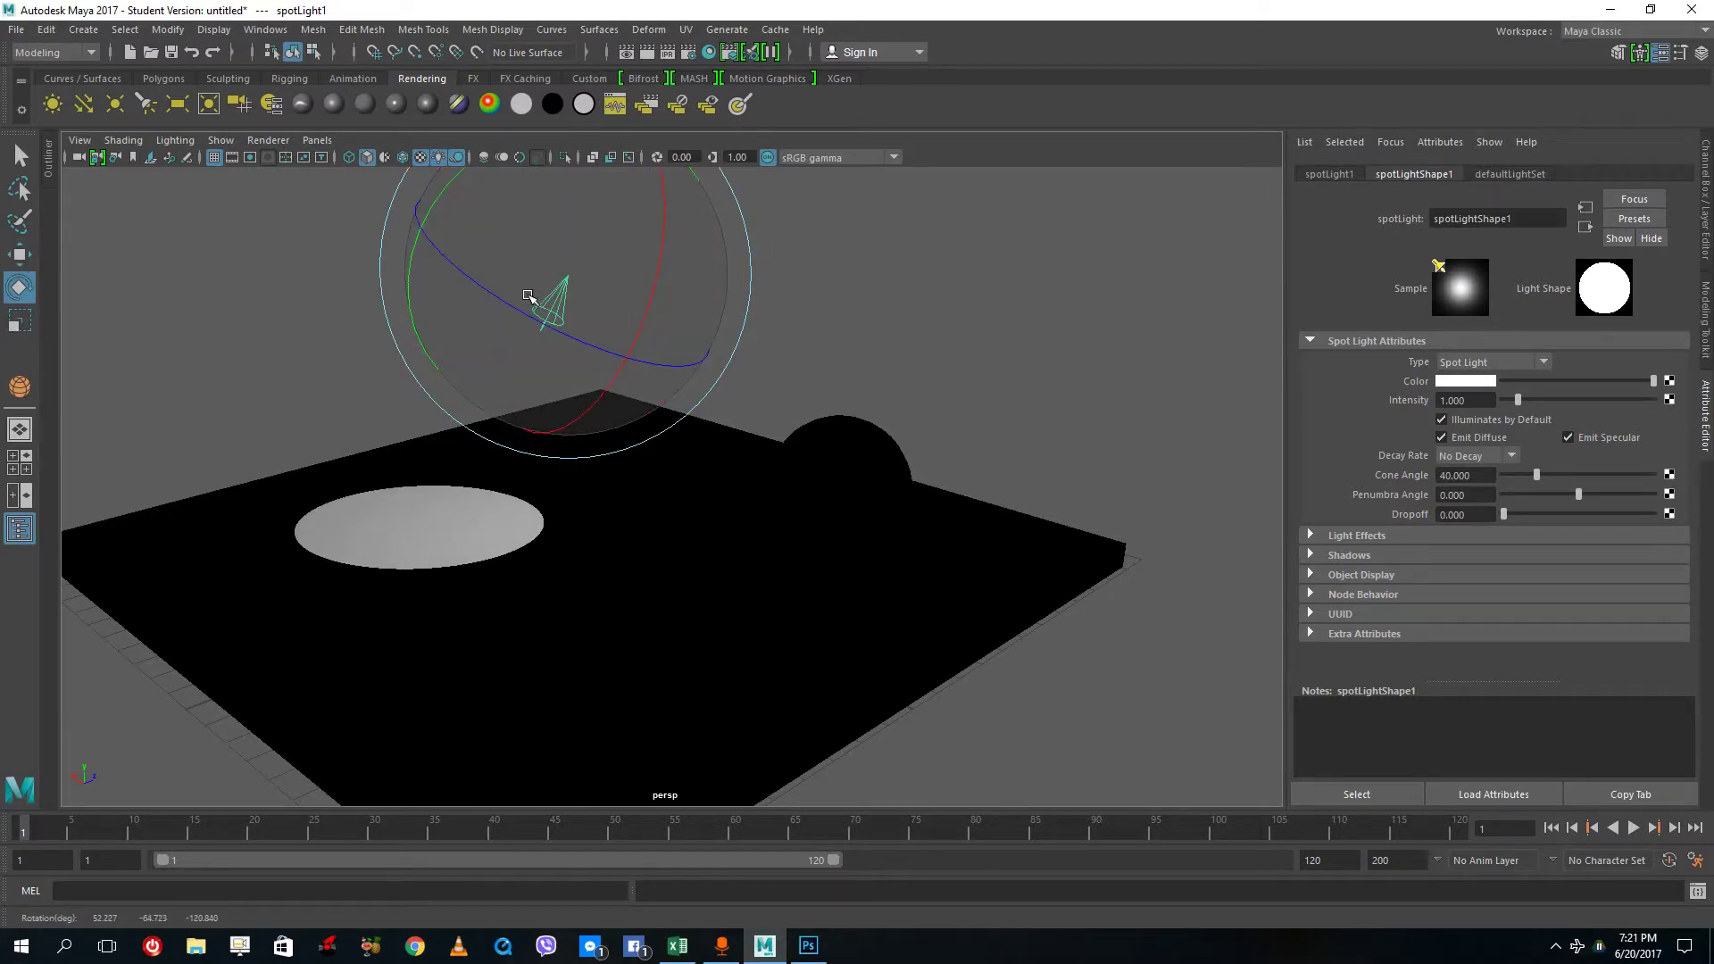
left_click_drag(1567, 400, 1517, 402)
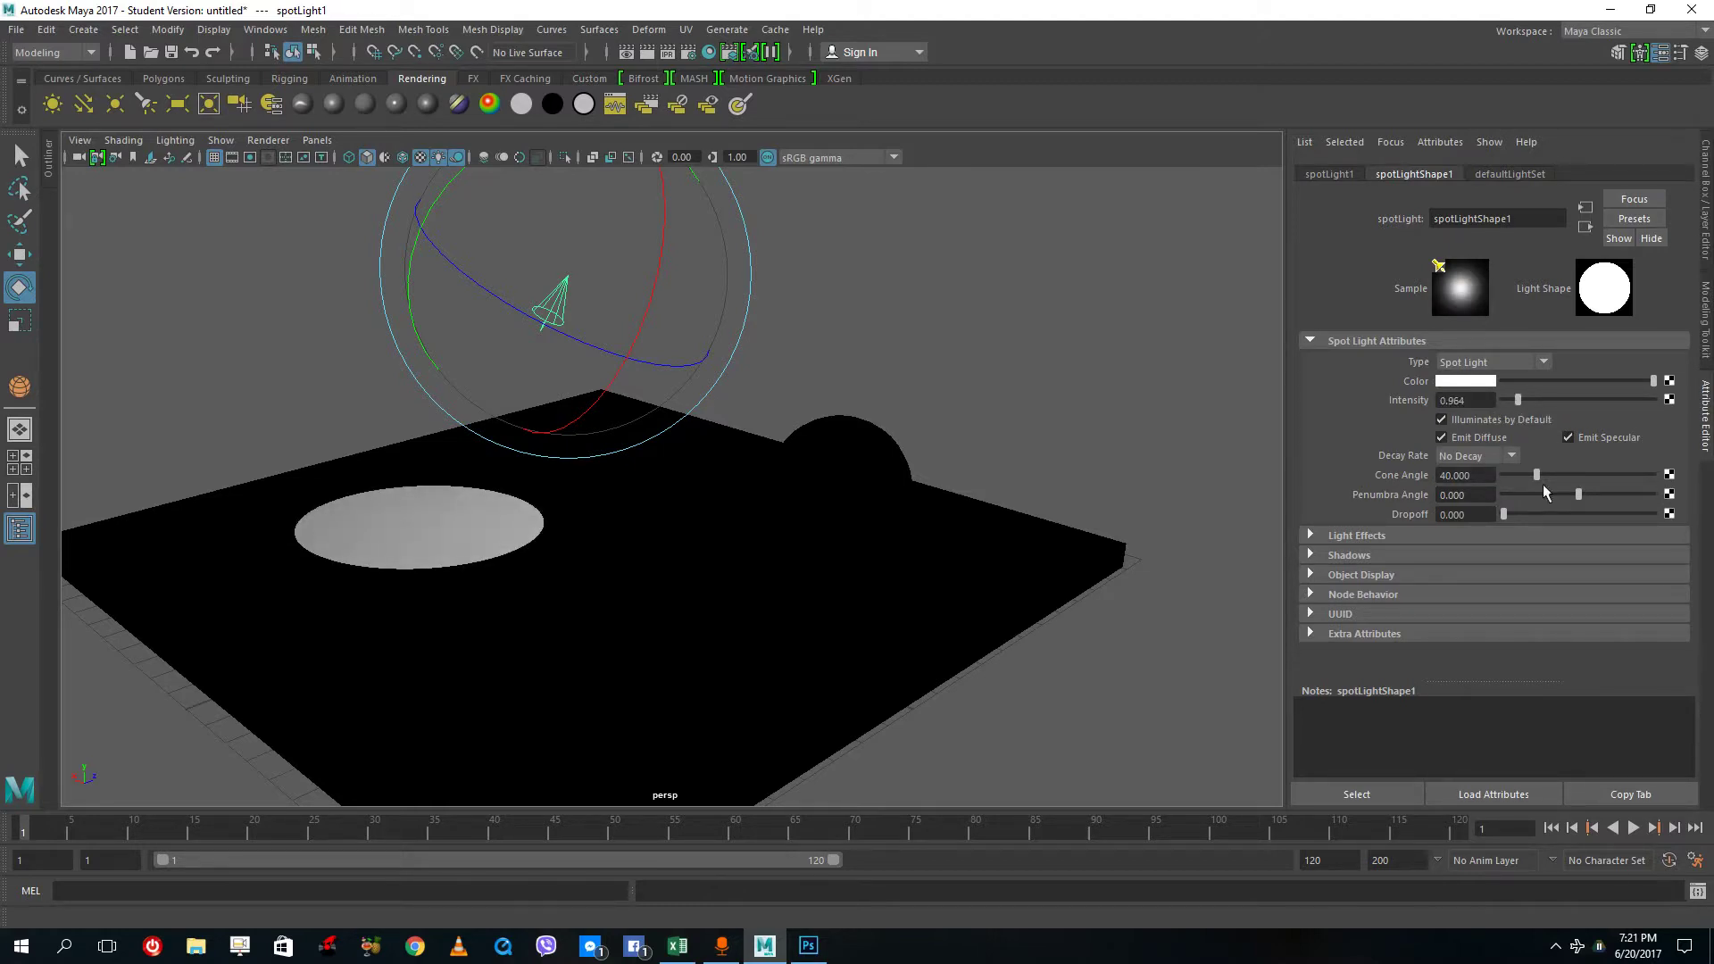
Widen the spot light's cone, aim it at the sphere, and set Linear decay.
left_click_drag(1535, 475, 1679, 493)
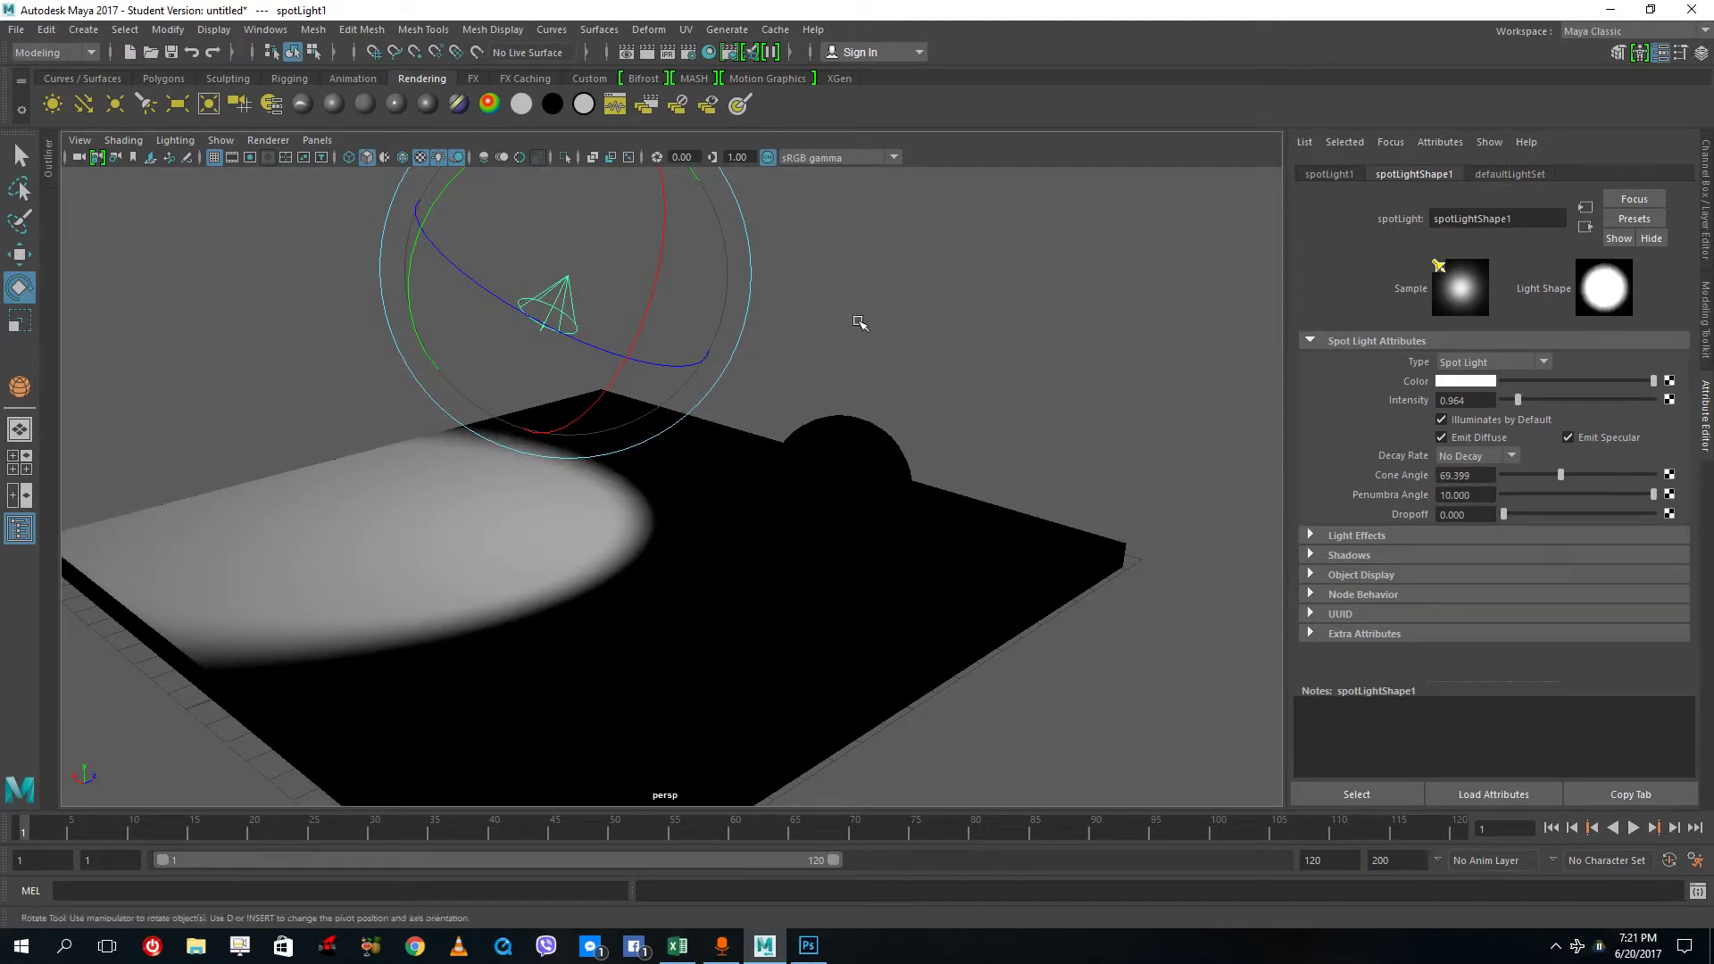
left_click_drag(540, 206, 418, 252)
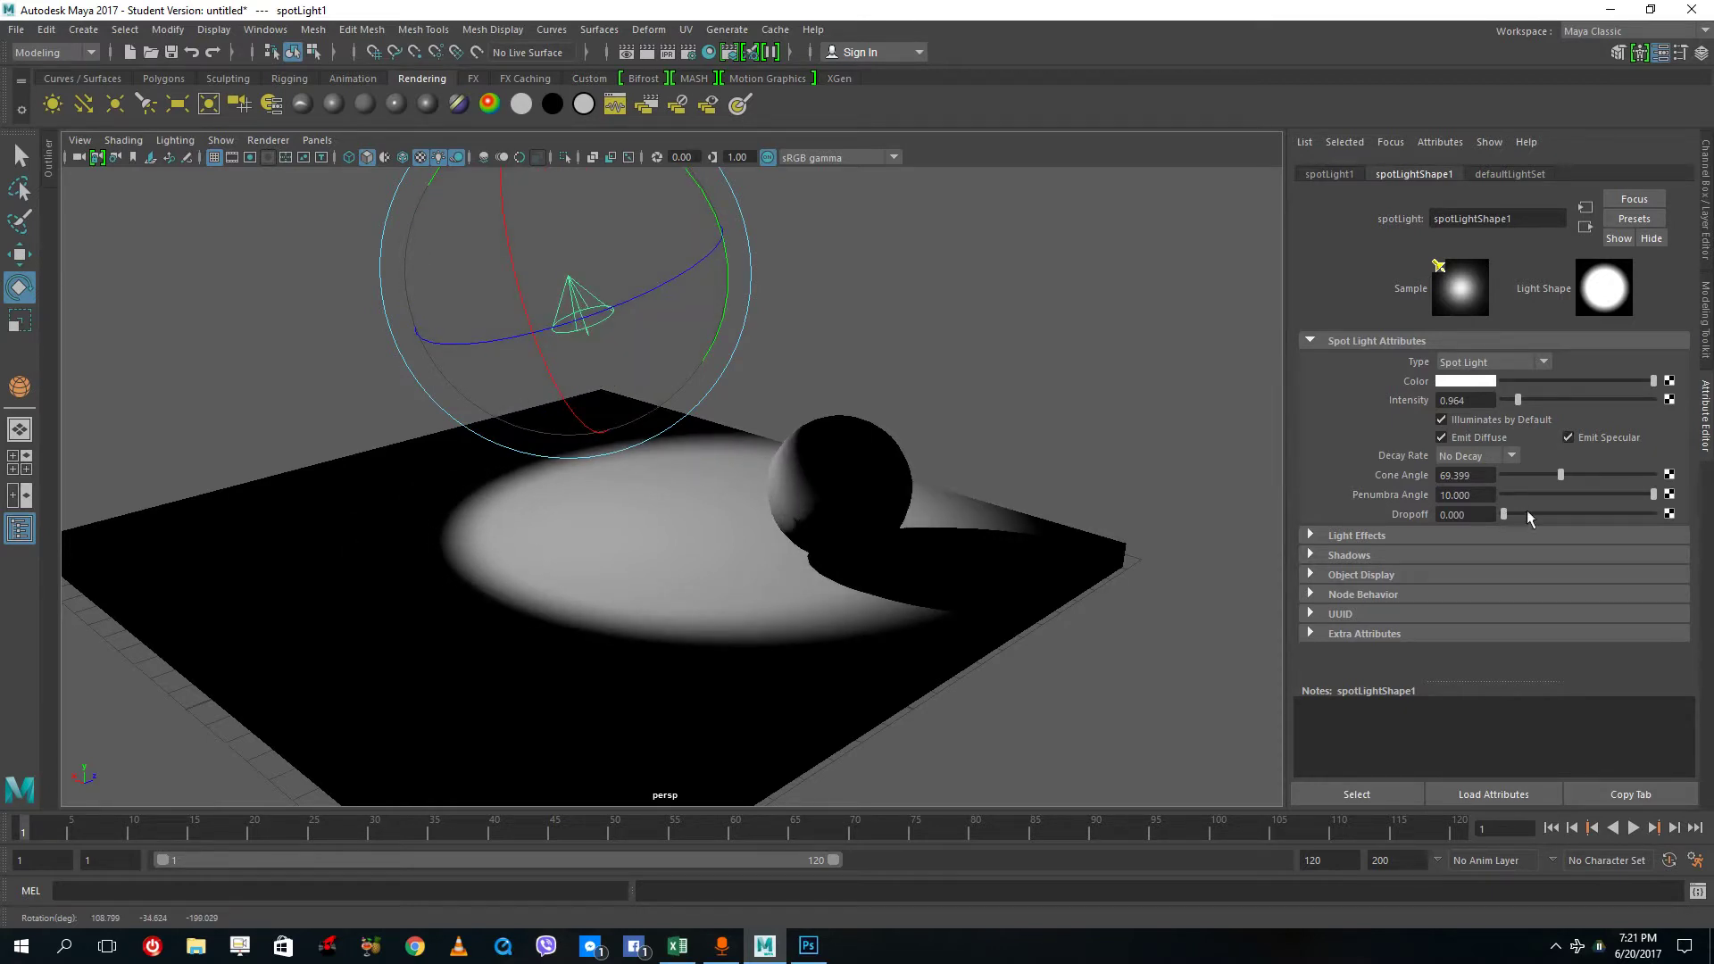
left_click(1507, 456)
left_click(1464, 494)
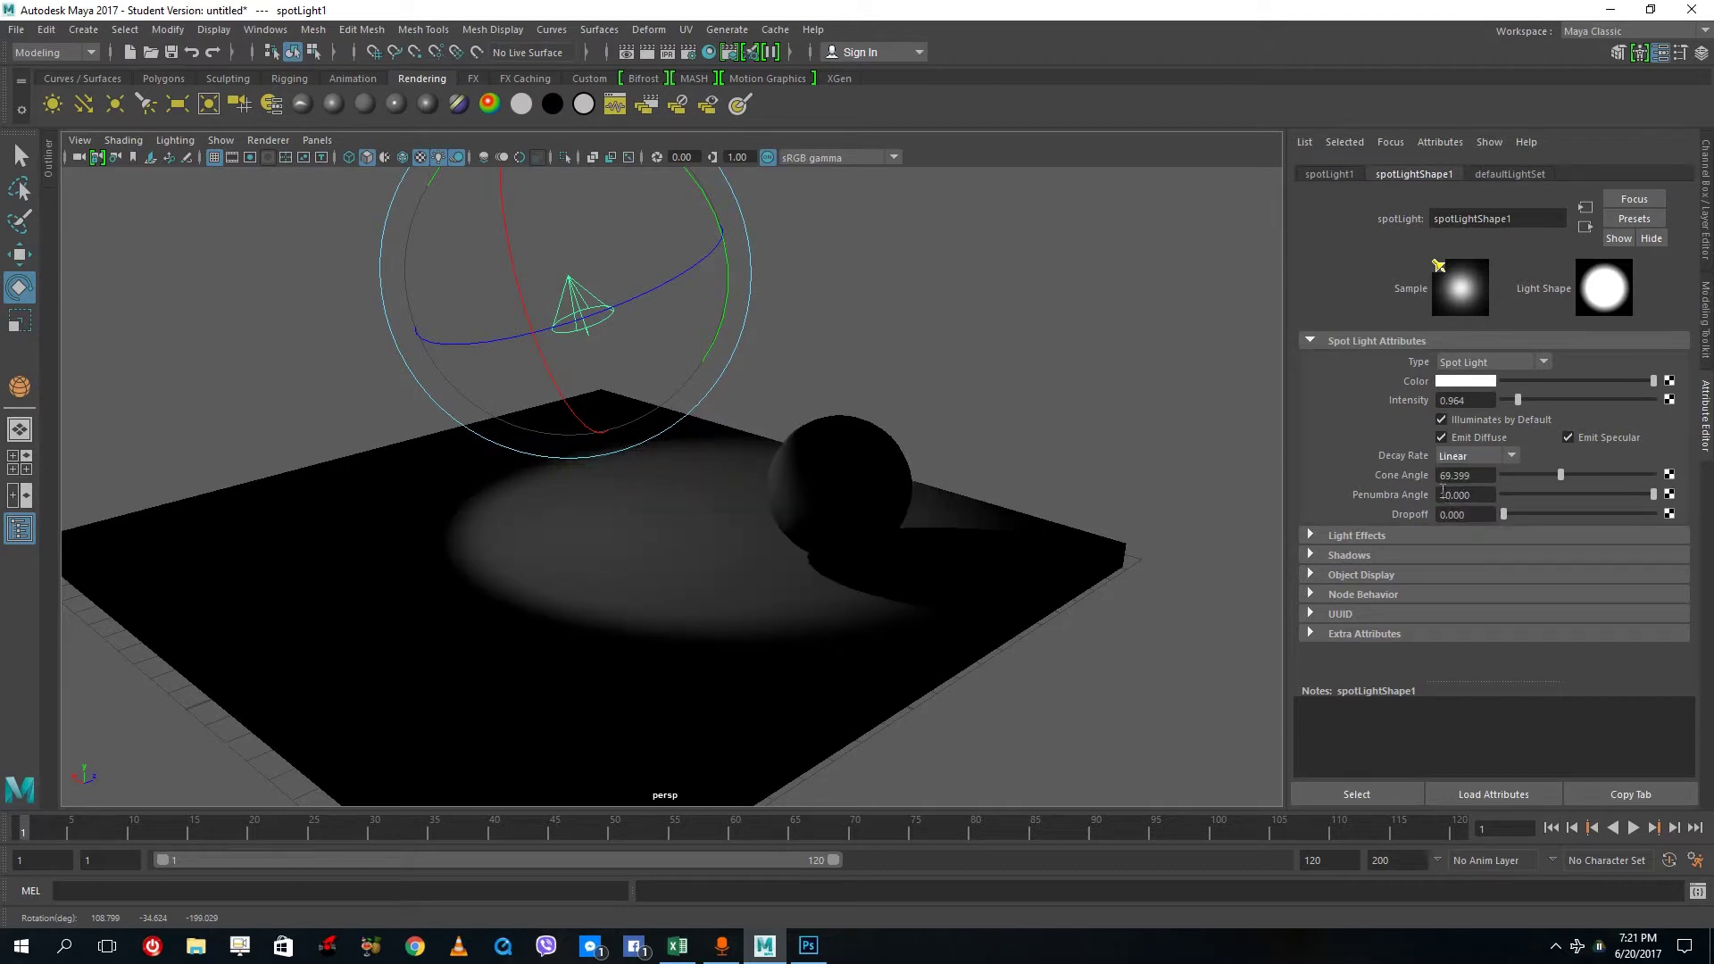
left_click_drag(566, 260, 480, 214)
left_click(20, 220)
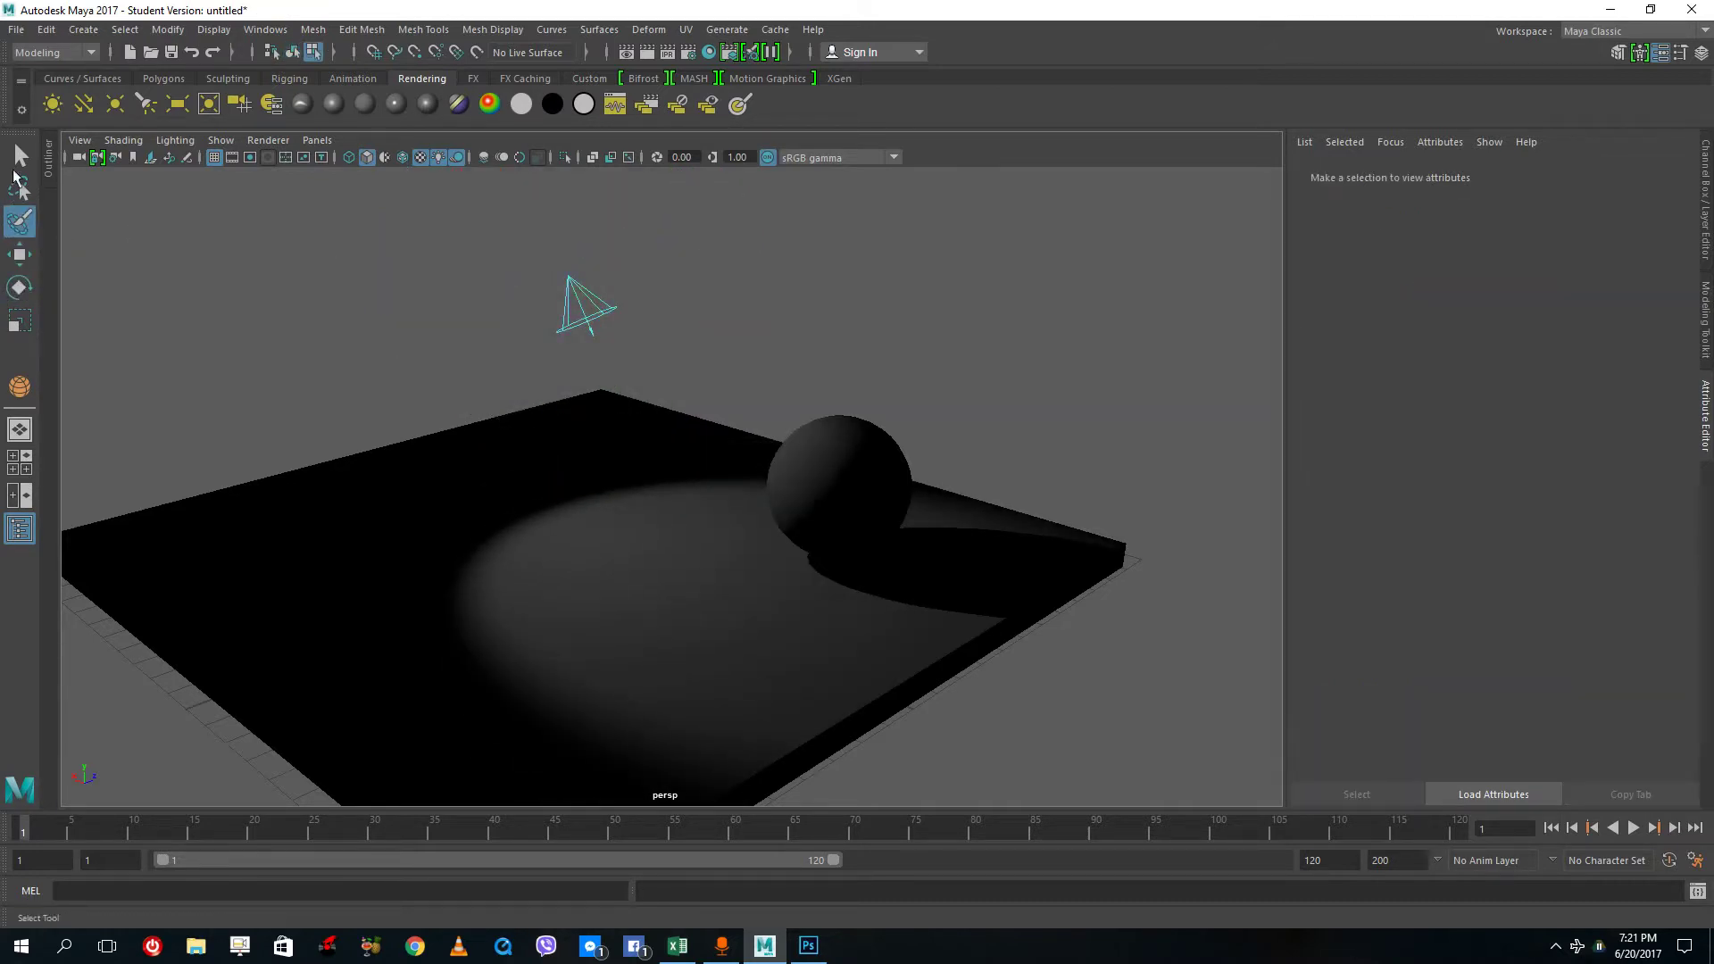
Select the spot light, lower it toward the slab and tilt its beam.
key("q")
left_click(19, 256)
left_click_drag(432, 237, 688, 386)
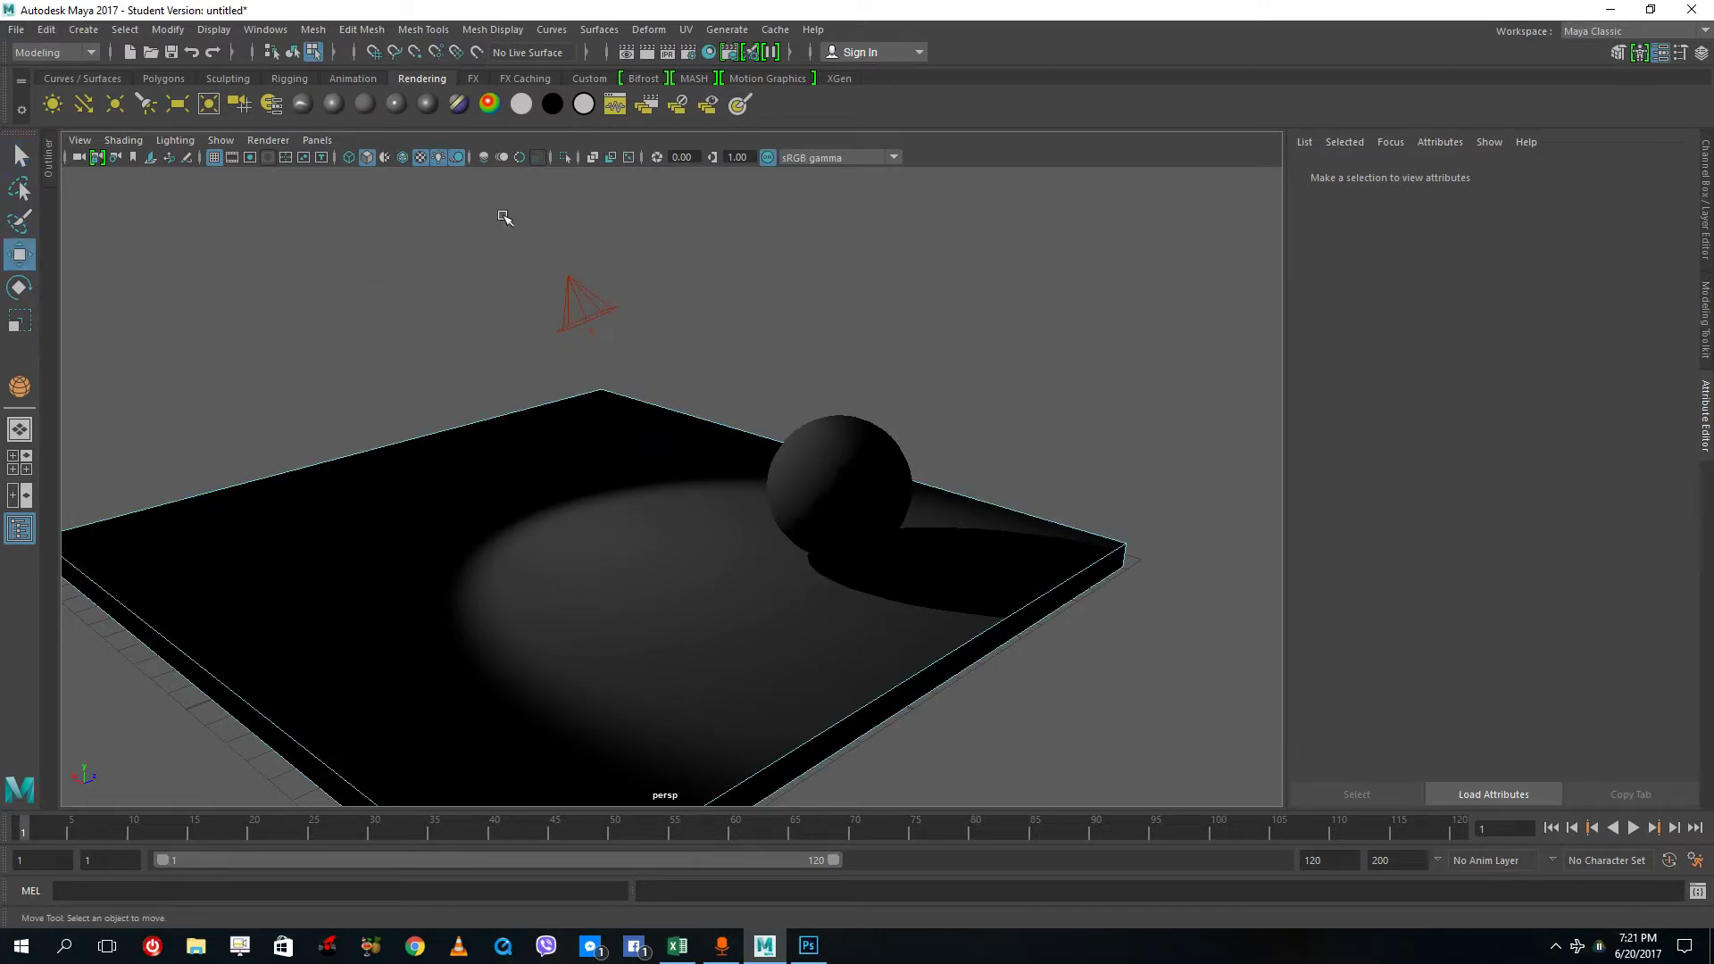
scroll(603, 310, "down", 5)
scroll(759, 341, "up", 5)
right_click_drag(684, 431, 686, 518)
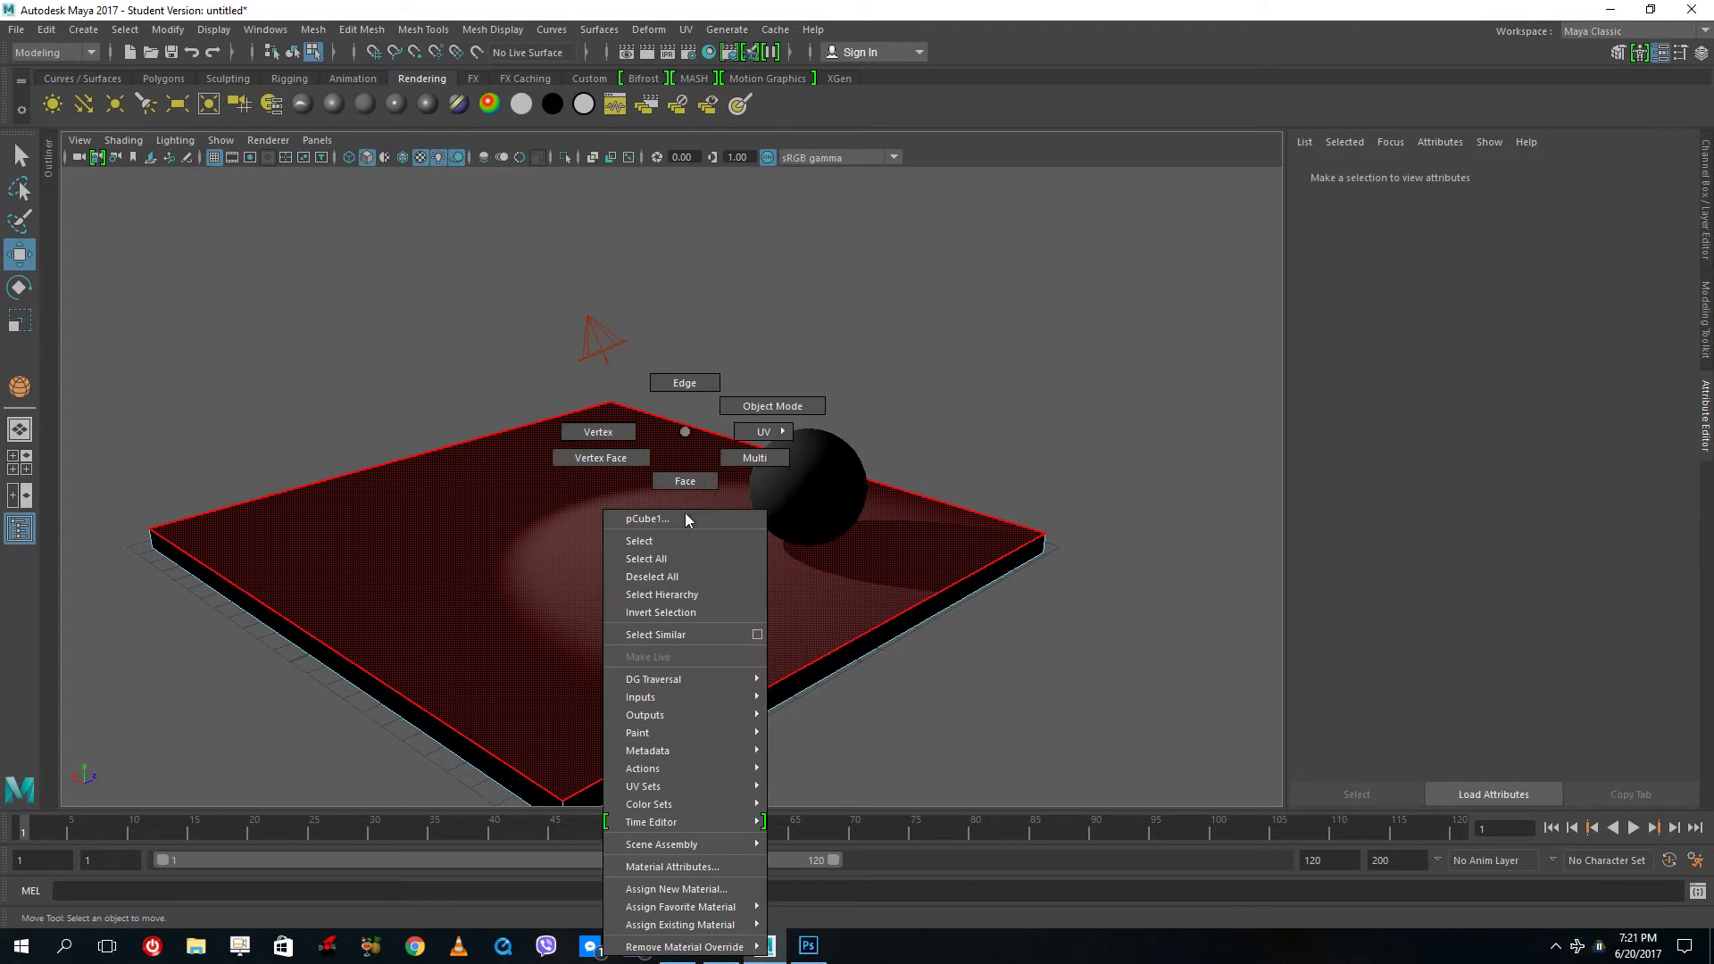
right_click_drag(775, 408, 775, 408)
left_click(604, 340)
left_click_drag(588, 282, 590, 444)
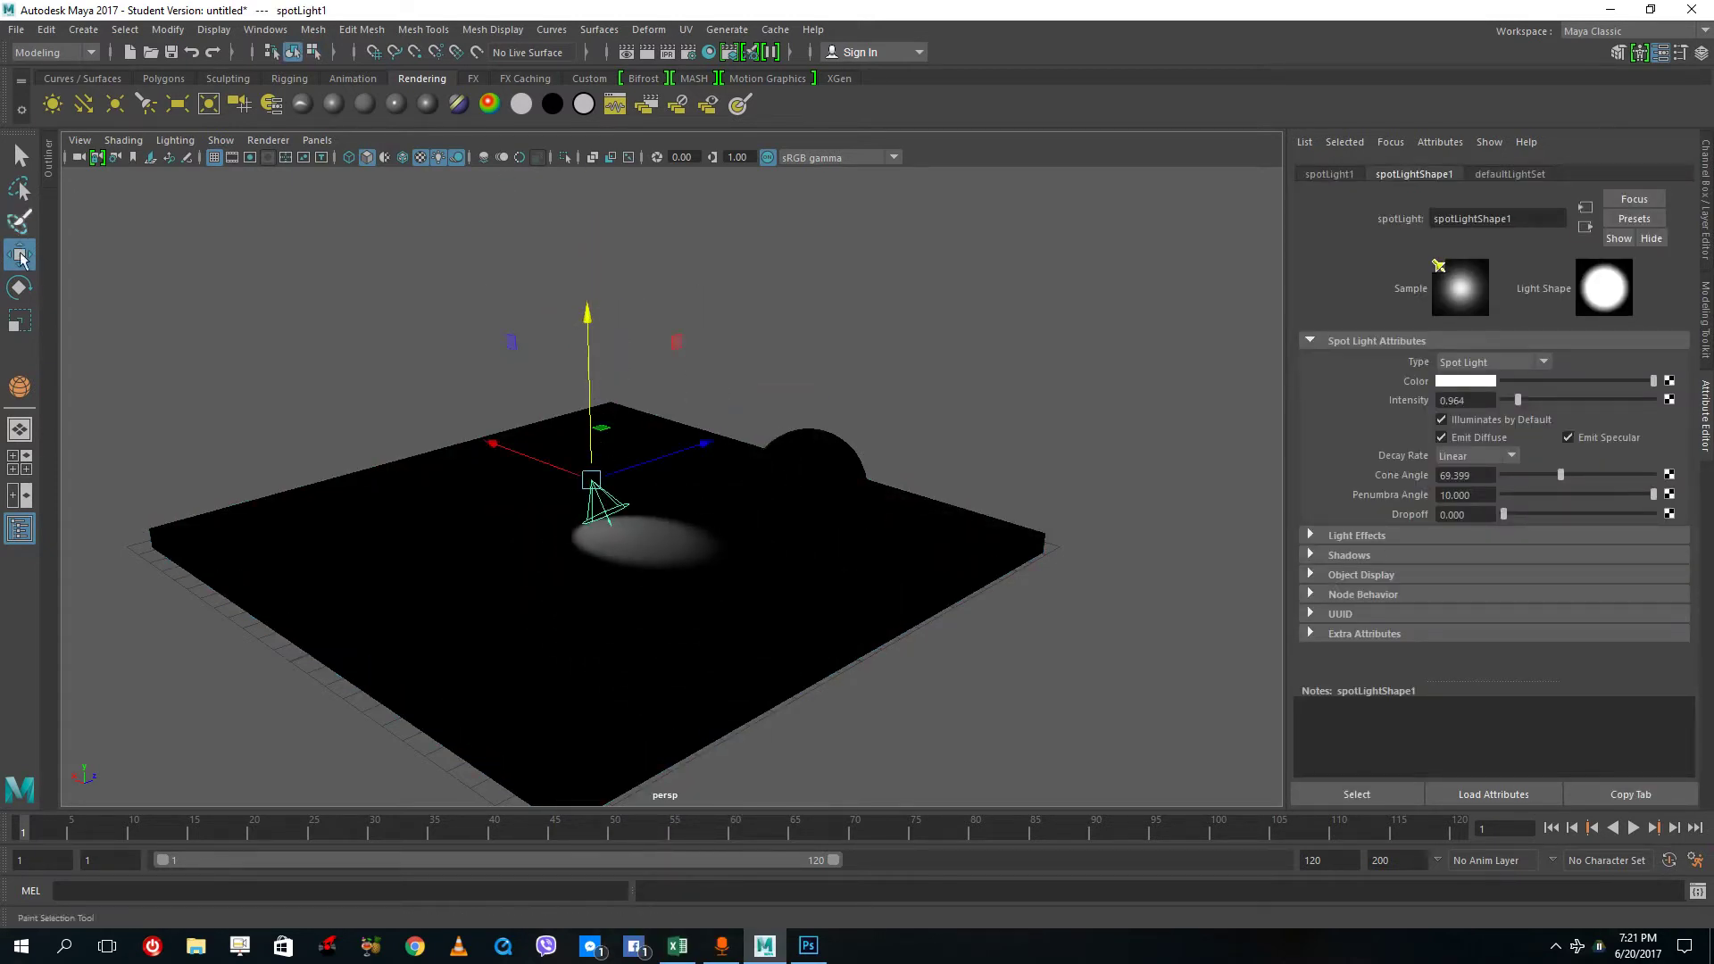
left_click(18, 286)
left_click_drag(738, 398, 675, 359)
Cycle the spot light's decay rate through Linear and Quadratic, ending on Cubic.
left_click(1513, 456)
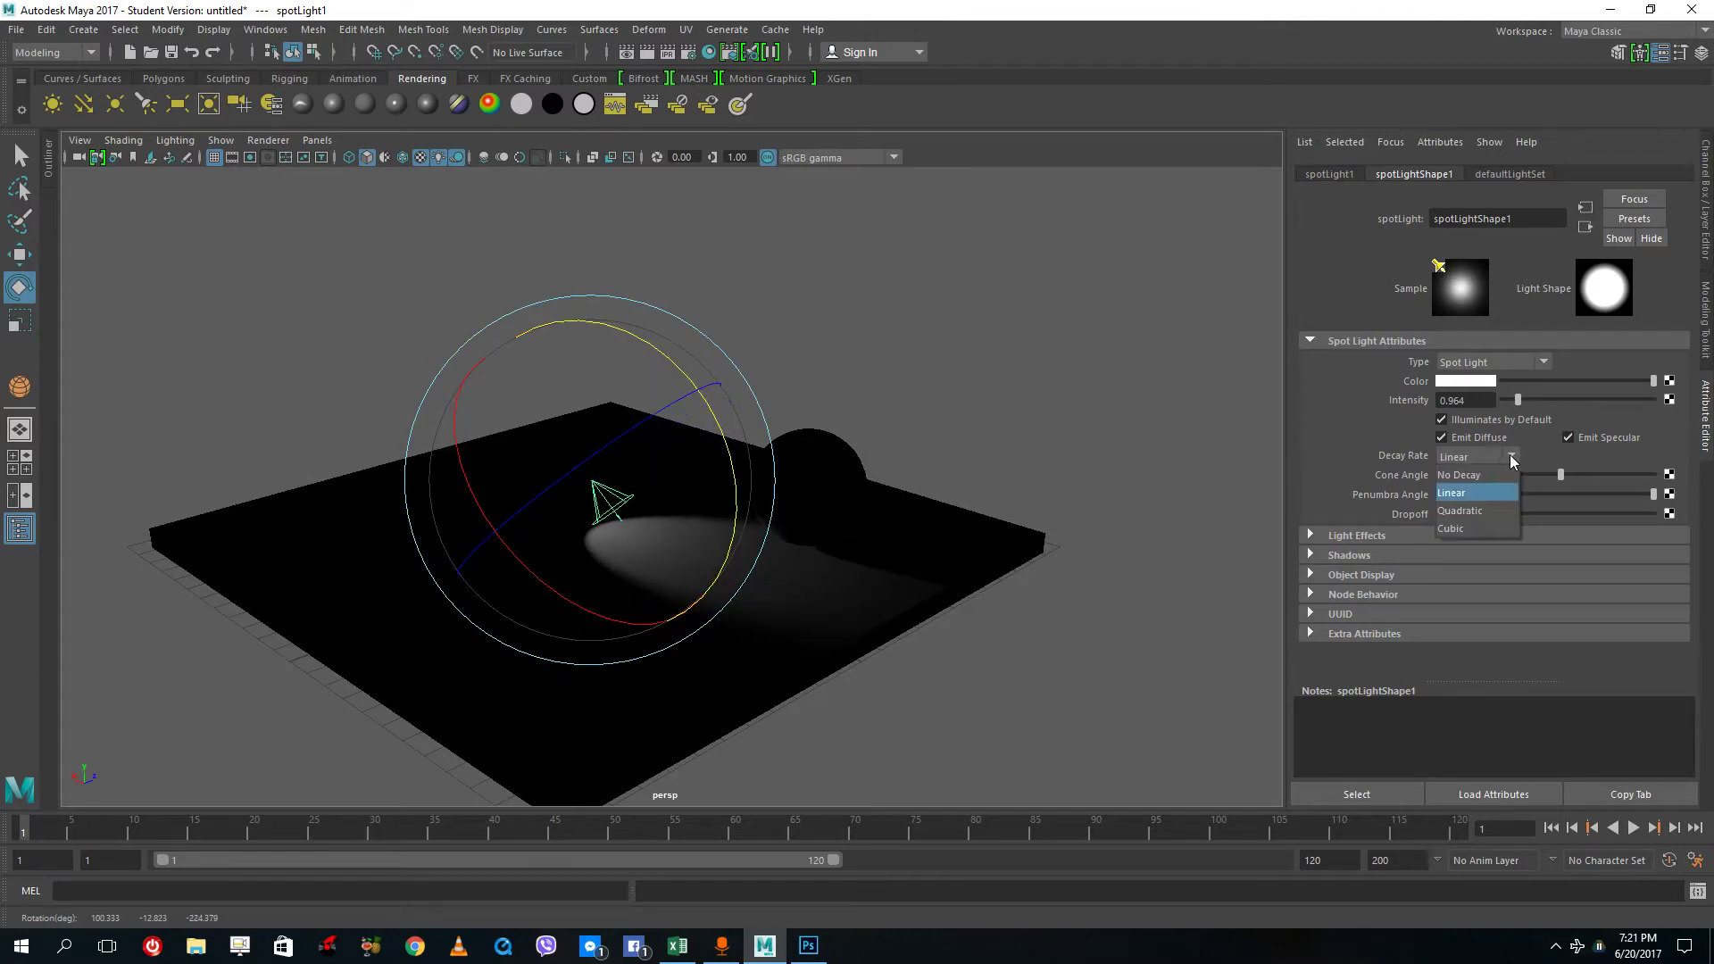
left_click(1490, 478)
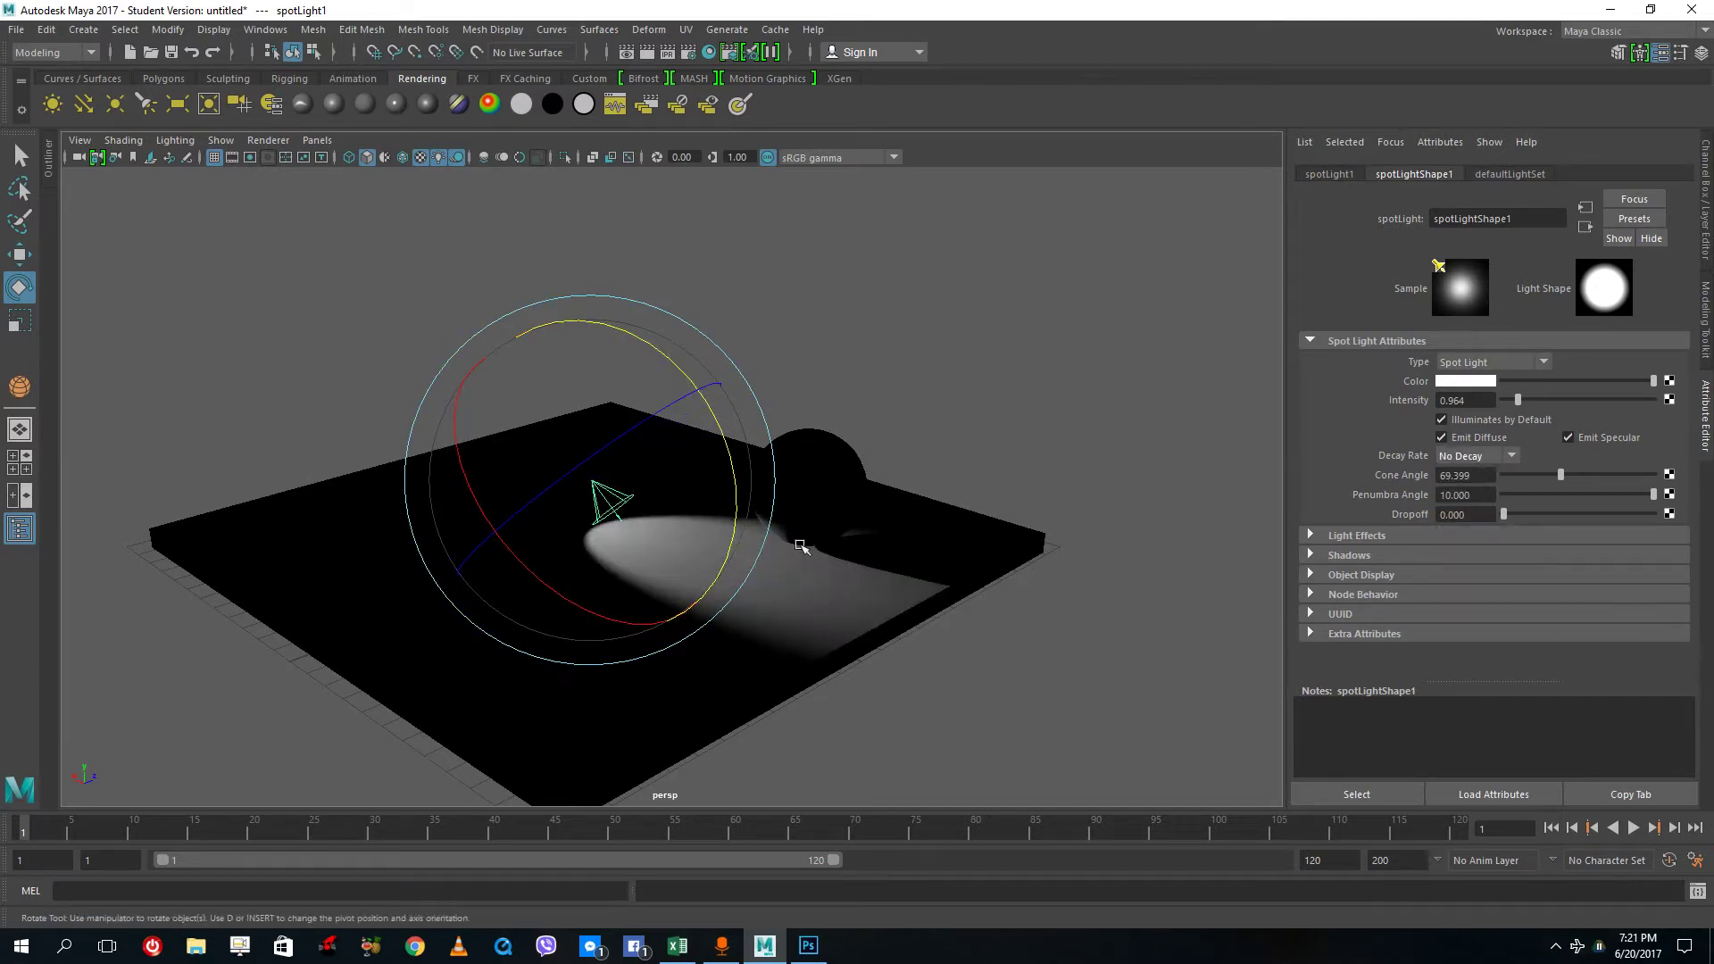
left_click(1462, 459)
left_click(1464, 490)
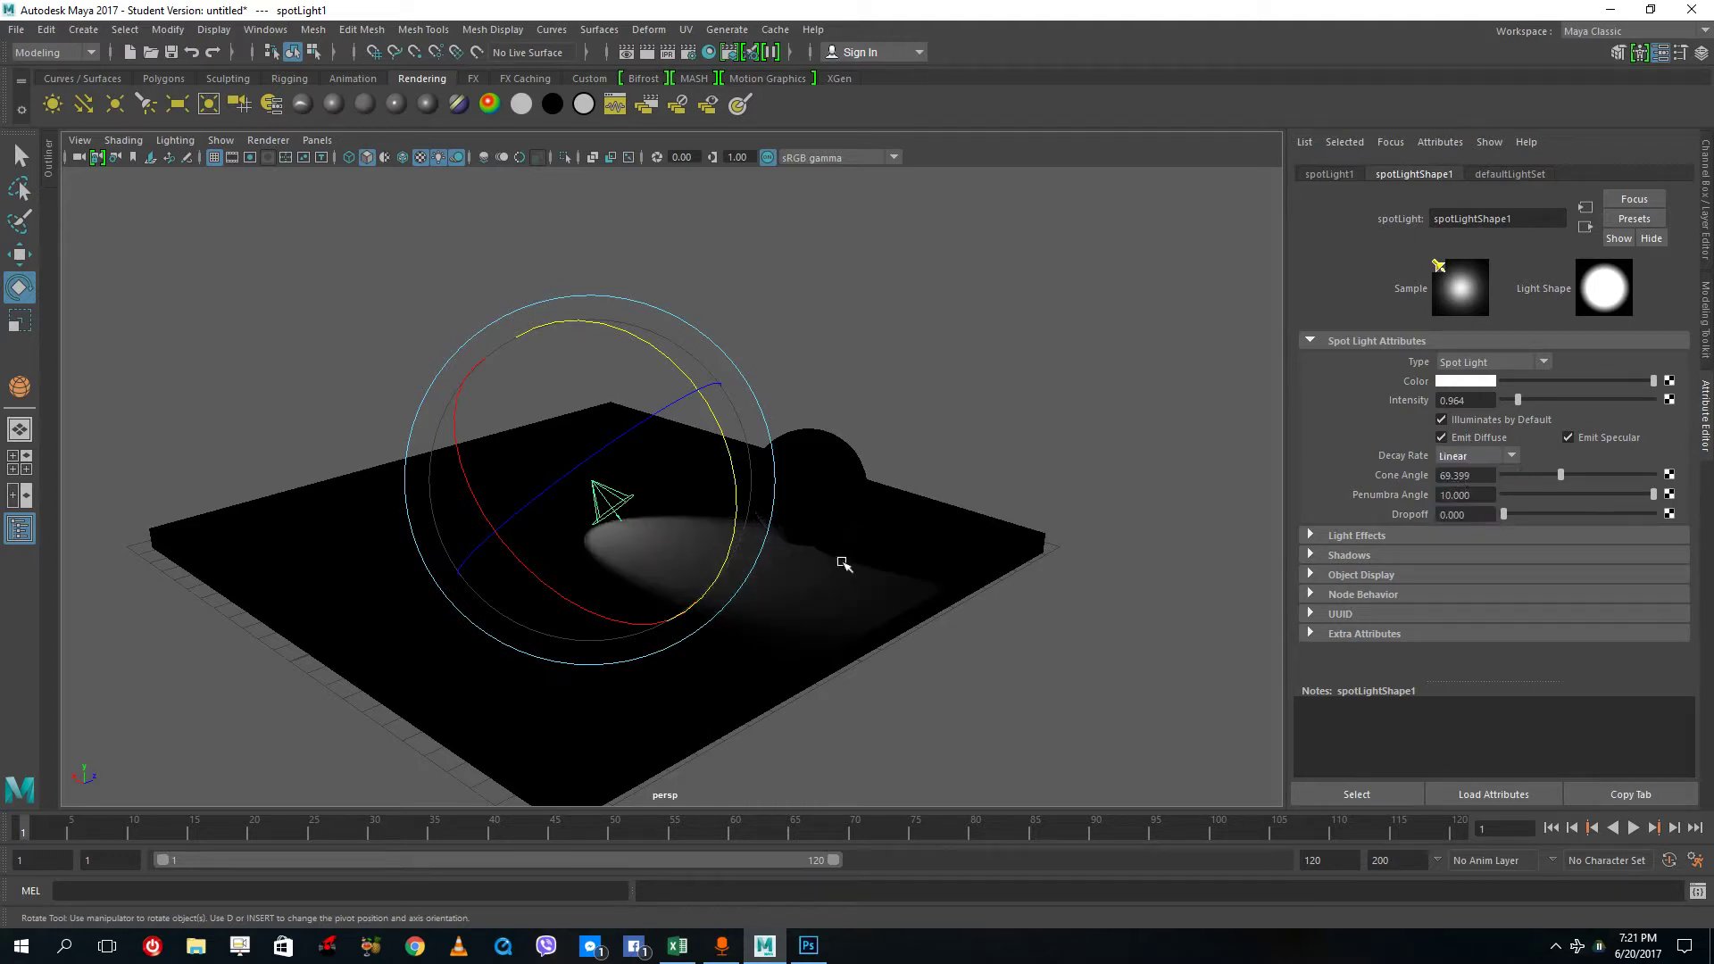
left_click(1492, 458)
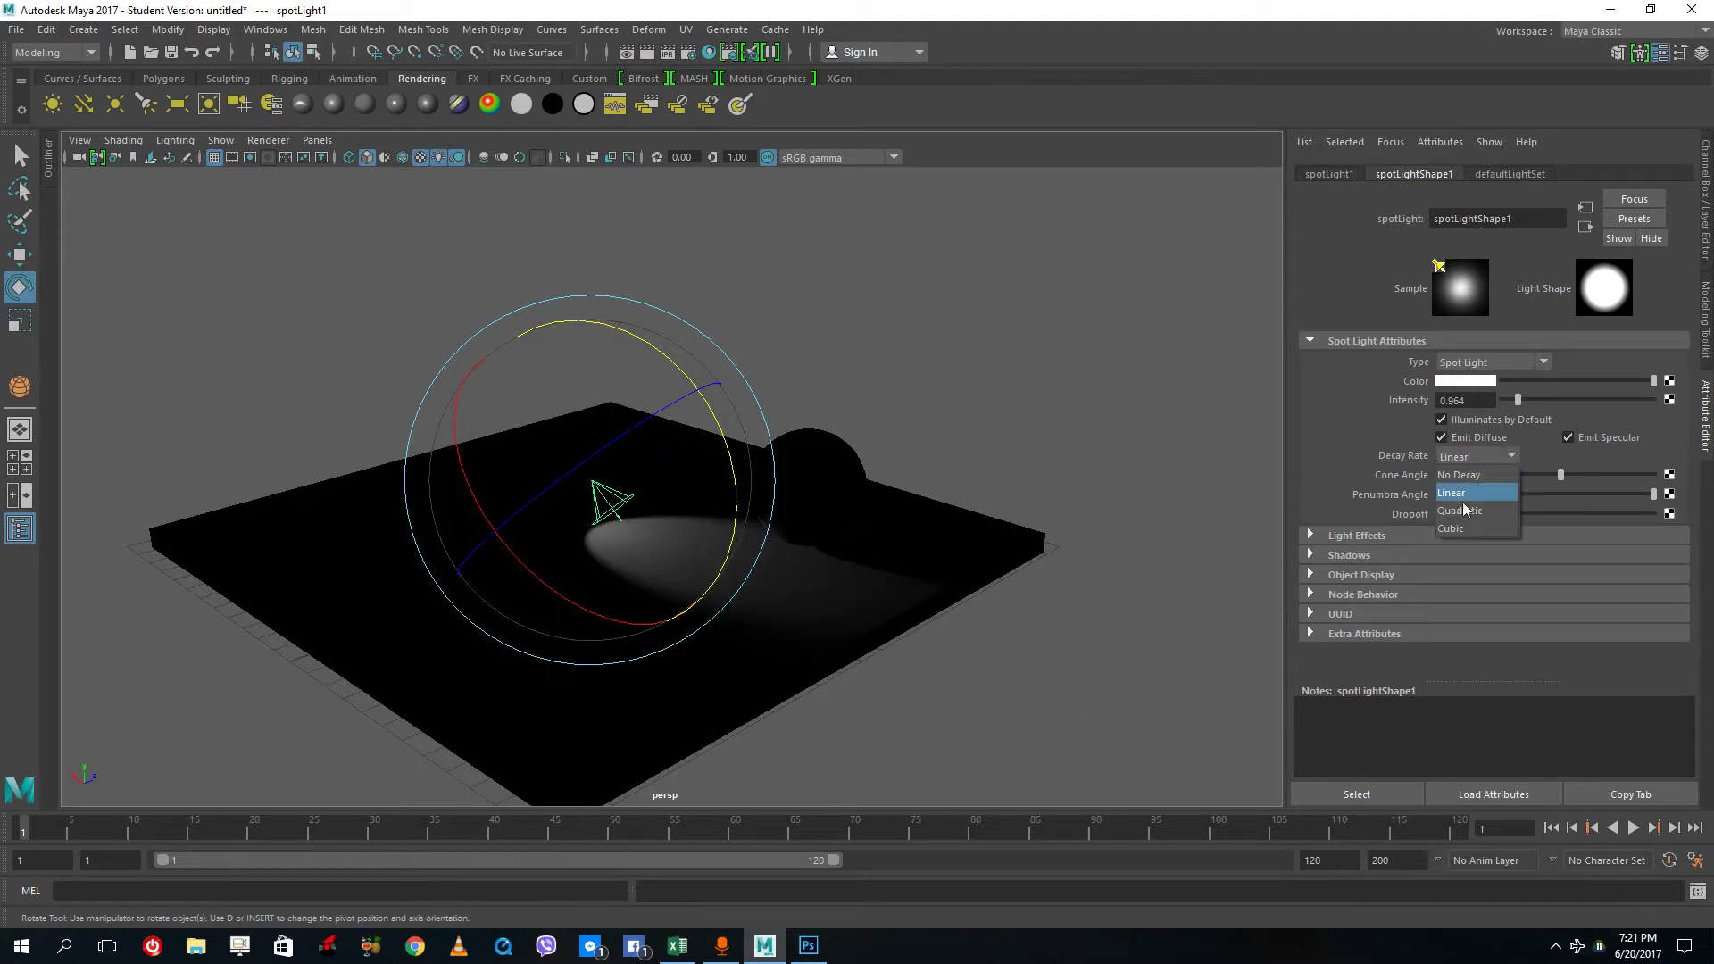
left_click(1459, 513)
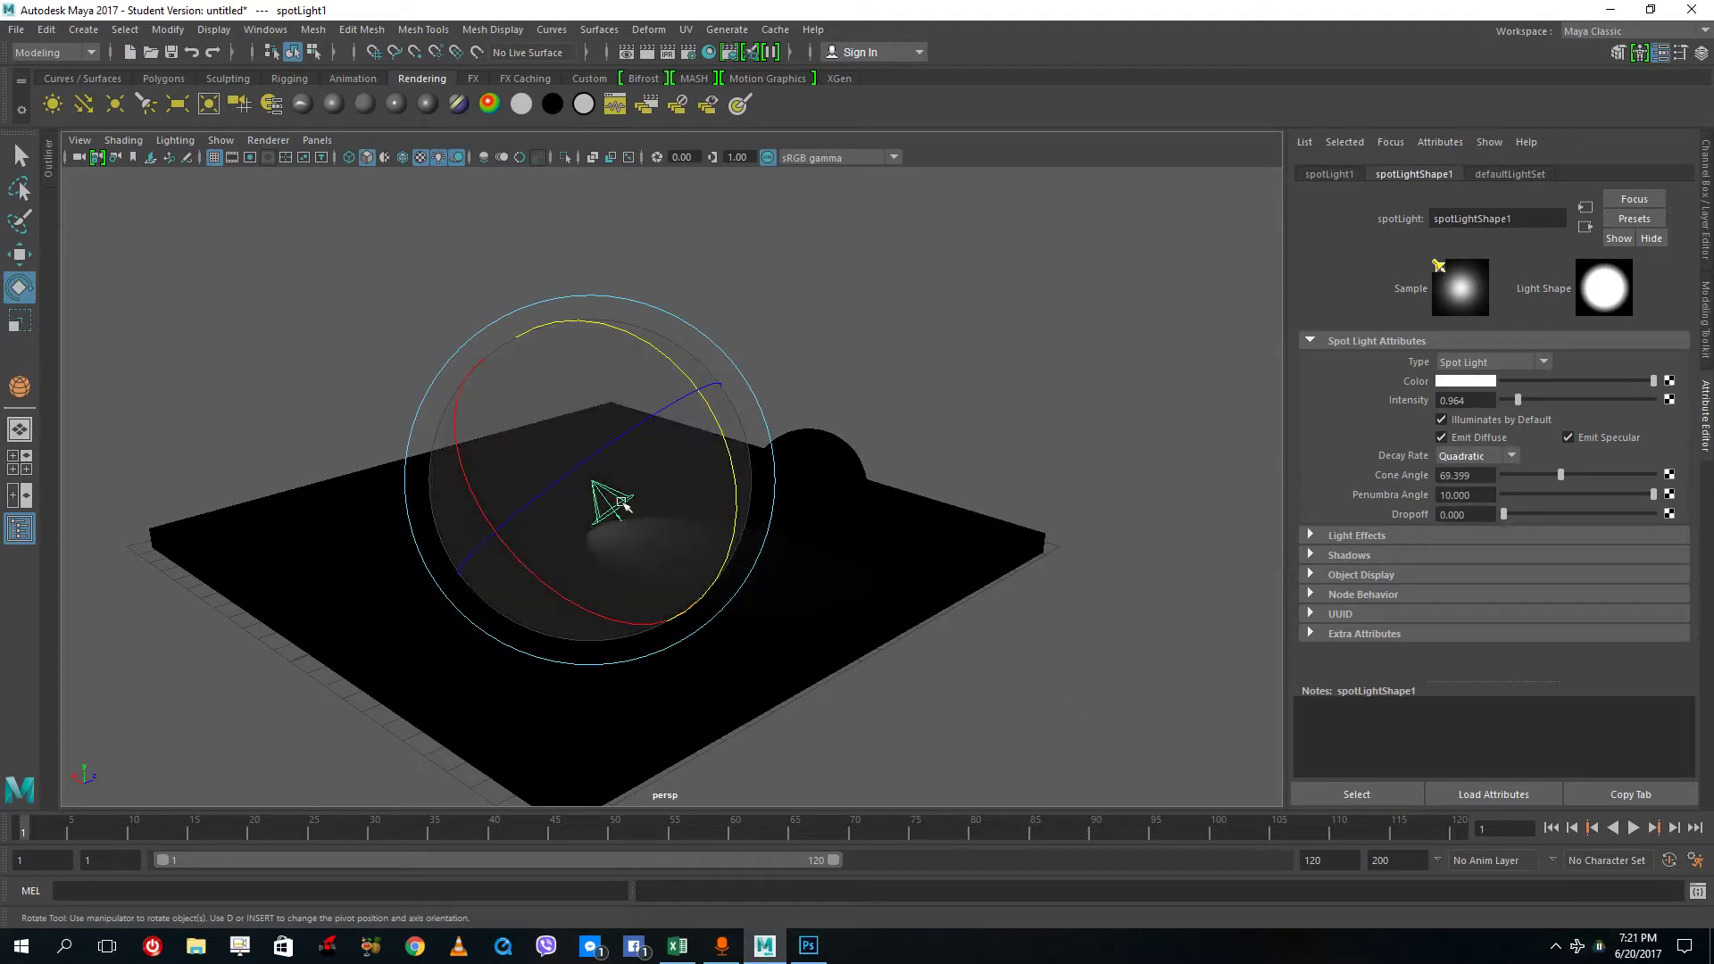
left_click(1453, 459)
left_click(1455, 529)
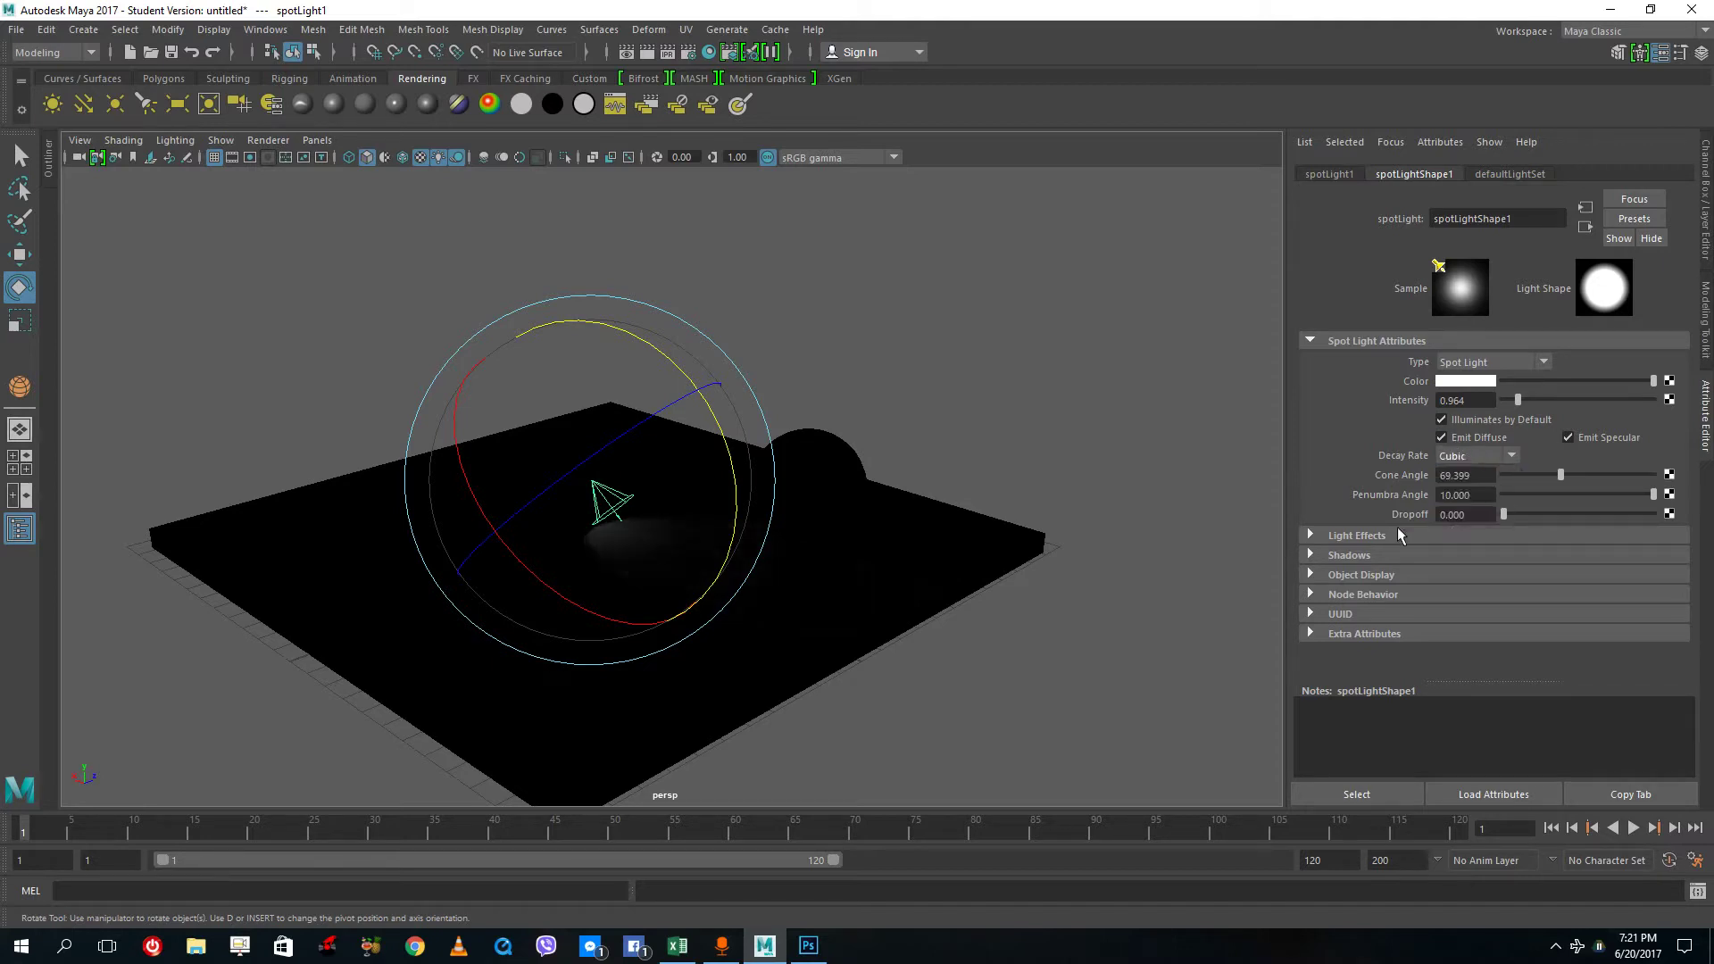